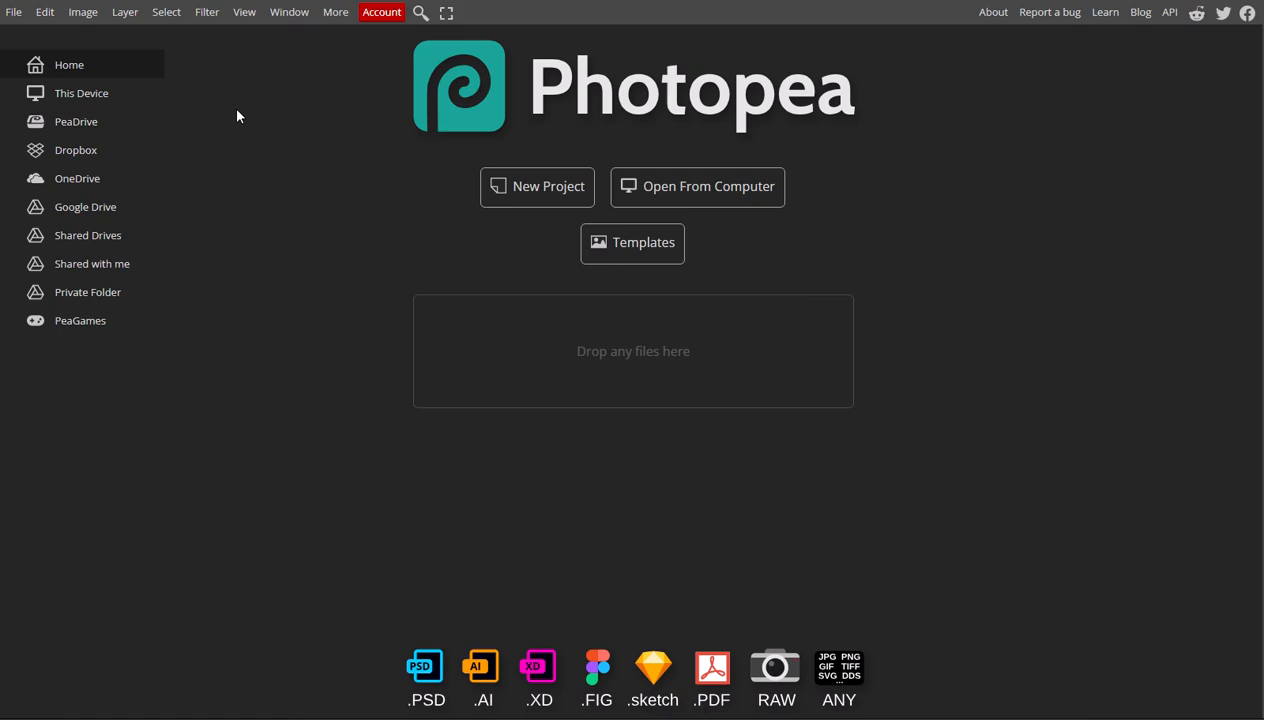
Open the Journal Cards Template 3x4 PSD file from the computer.
{"action": "left_click", "coordinate": [14, 12]}
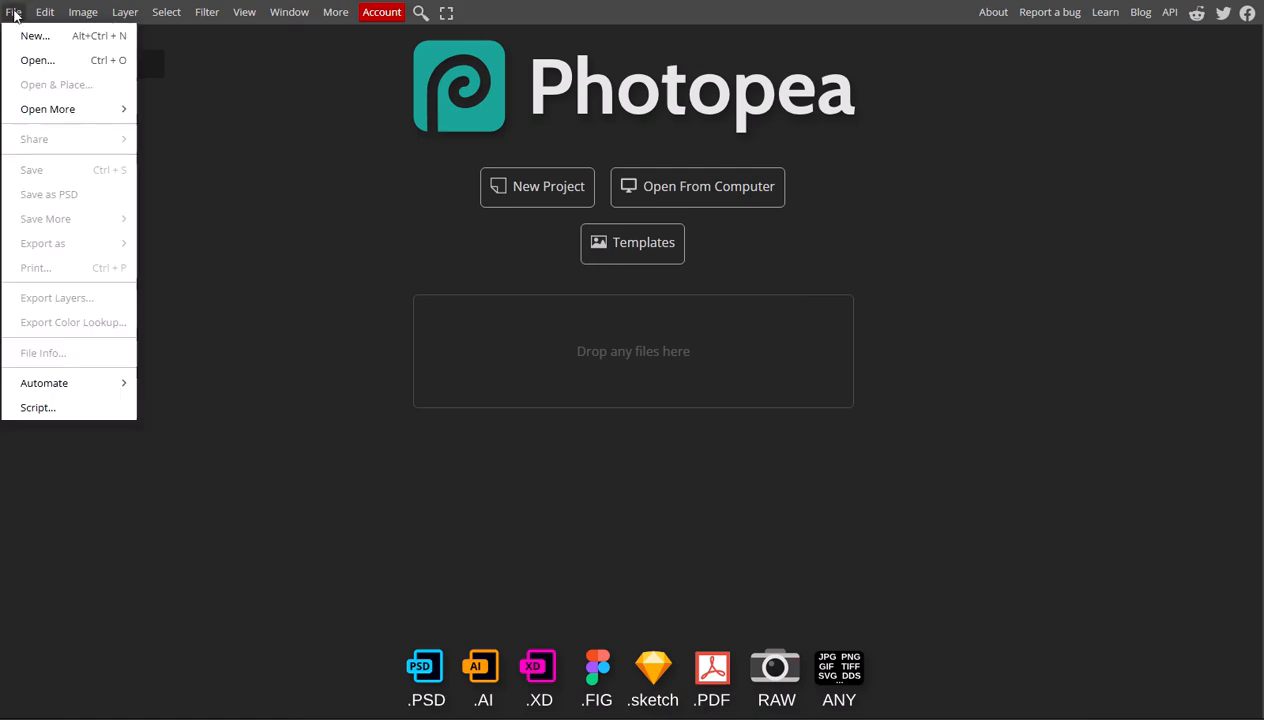
{"action": "left_click", "coordinate": [33, 61]}
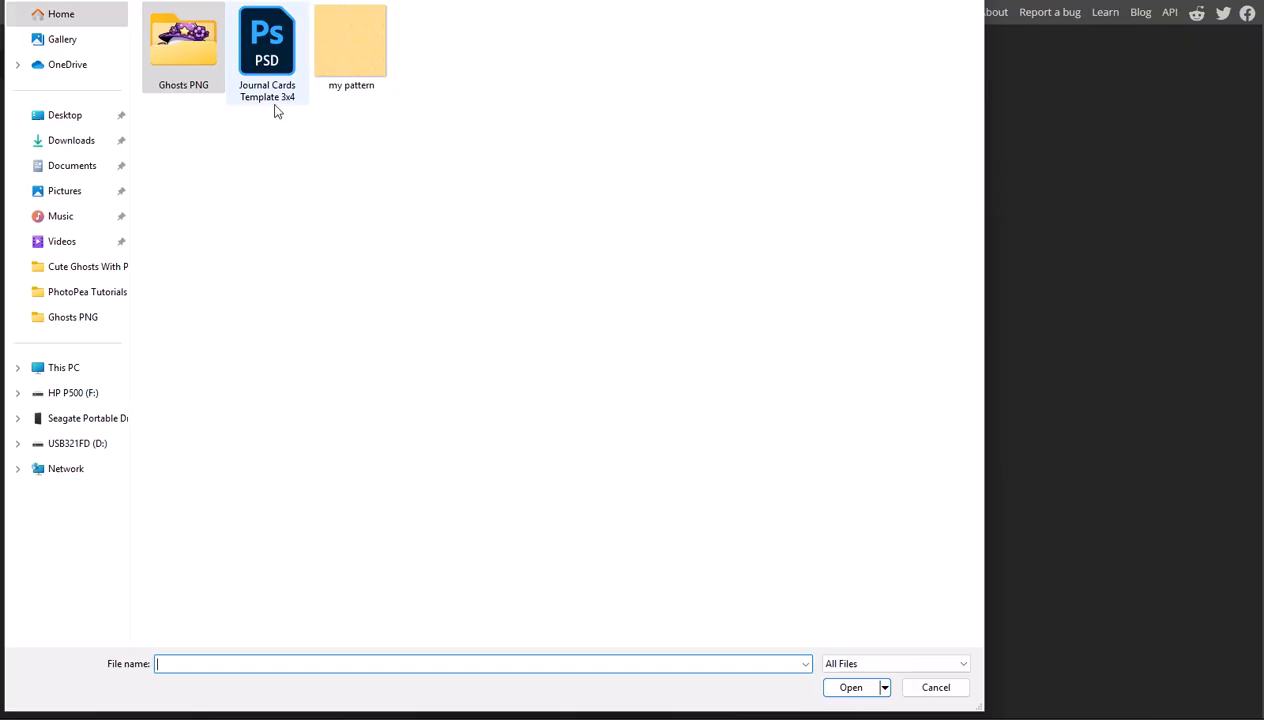
{"action": "left_click", "coordinate": [271, 63]}
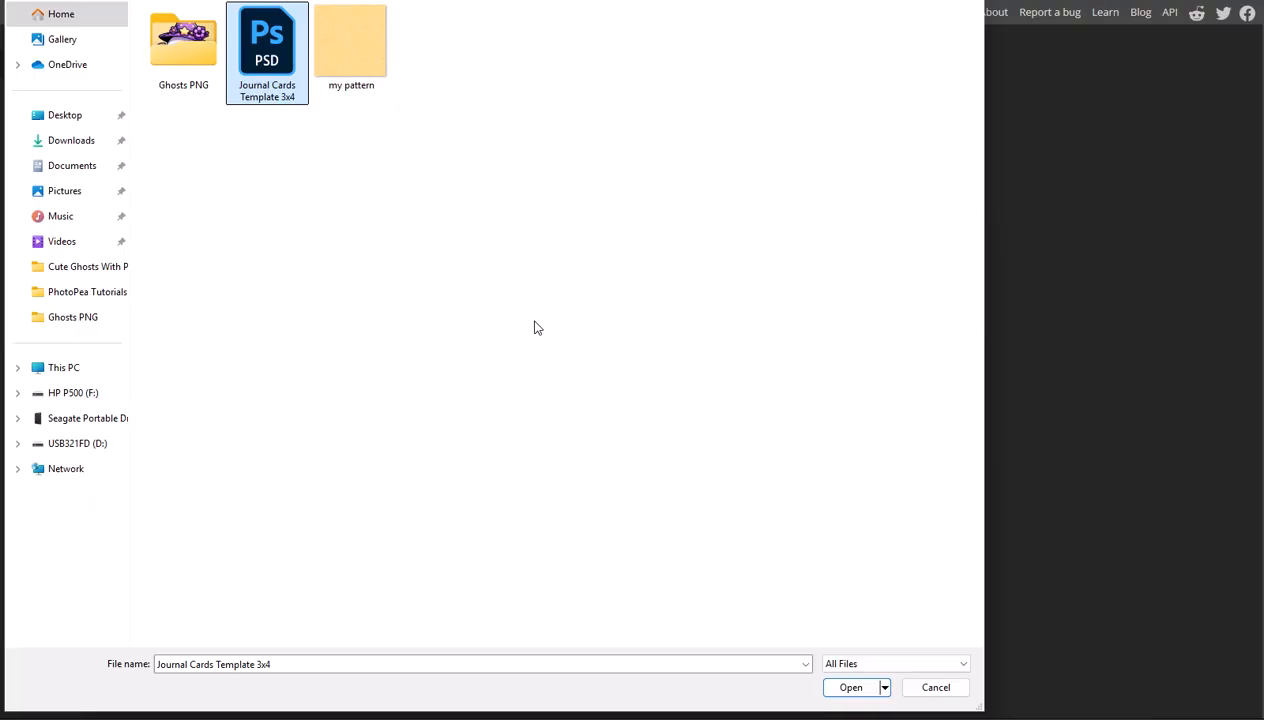
{"action": "left_click", "coordinate": [855, 690]}
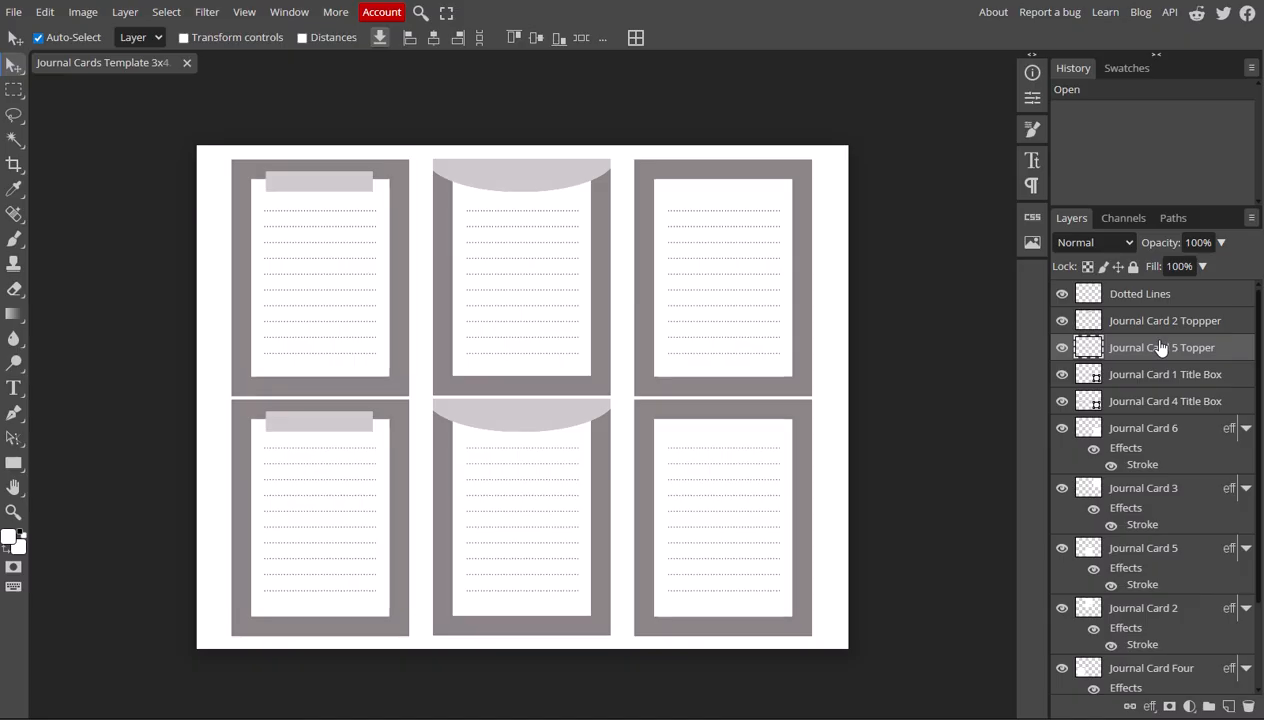
{"action": "scroll", "coordinate": [1128, 448], "scroll_direction": "down", "scroll_amount": 1}
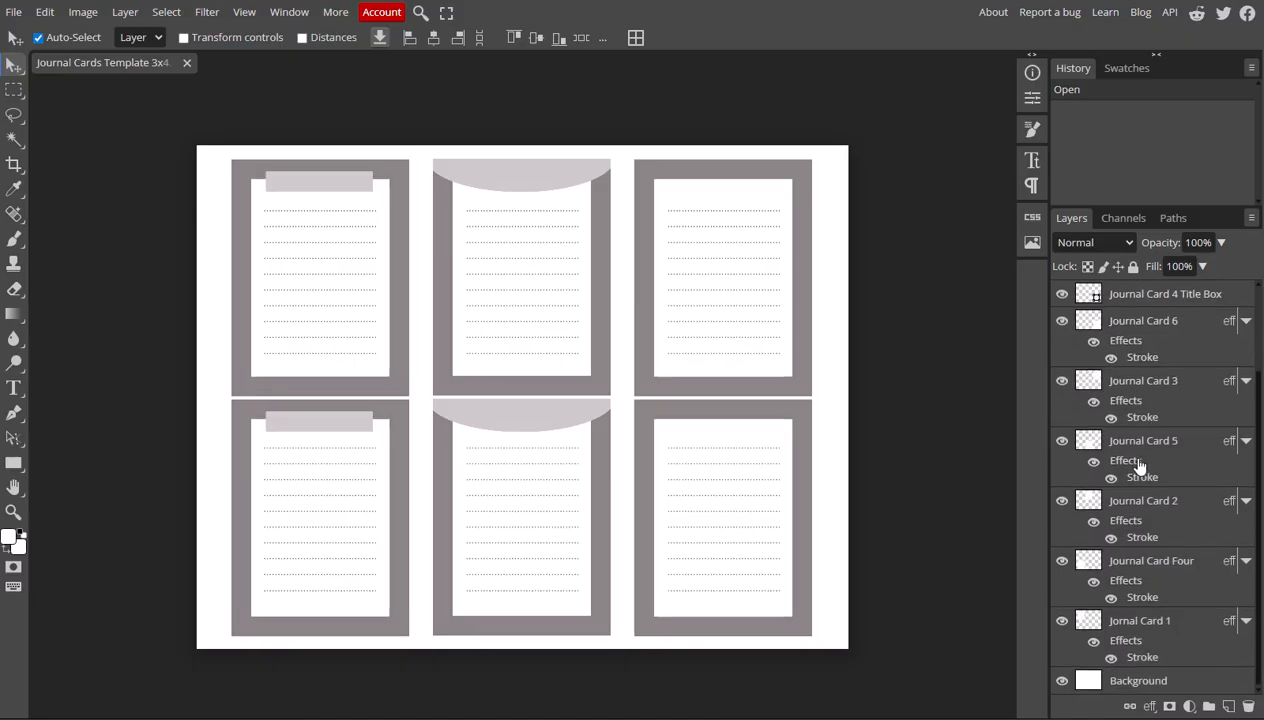
{"action": "scroll", "coordinate": [1128, 400], "scroll_direction": "up", "scroll_amount": 1}
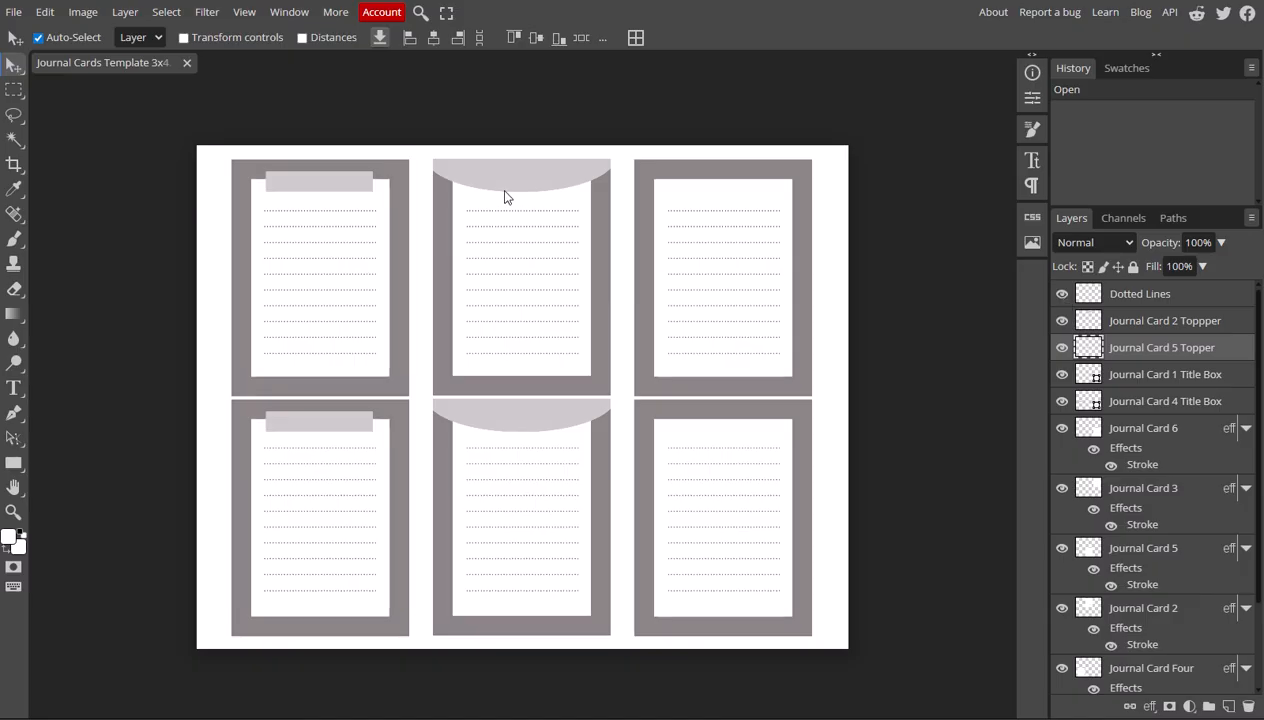
{"action": "scroll", "coordinate": [1180, 472], "scroll_direction": "down", "scroll_amount": 2}
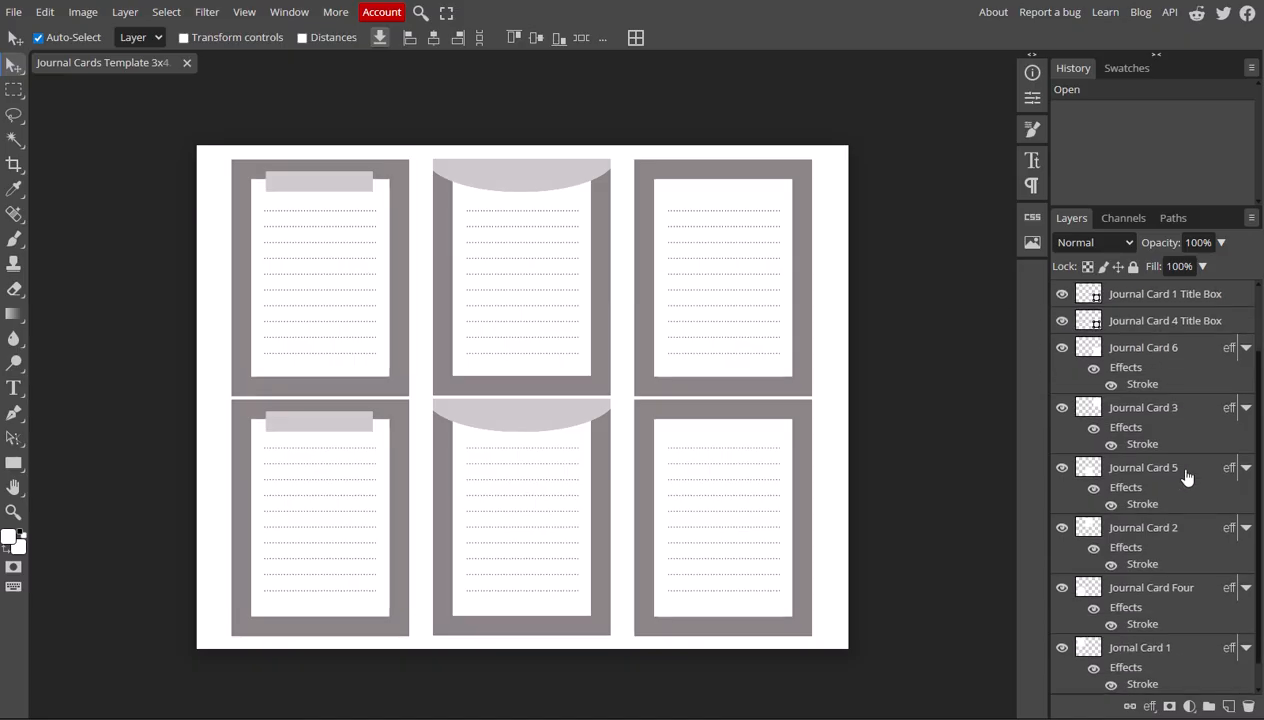
{"action": "scroll", "coordinate": [1190, 500], "scroll_direction": "down", "scroll_amount": 1}
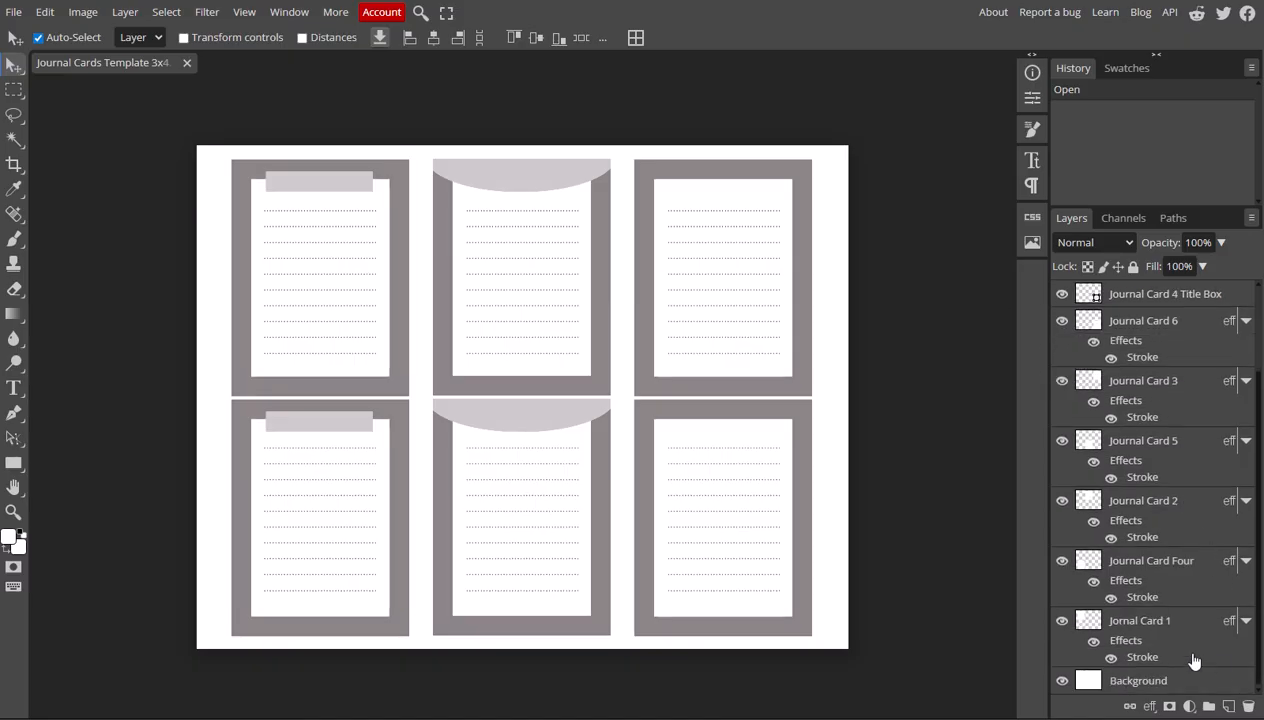
{"action": "left_click", "coordinate": [1137, 623]}
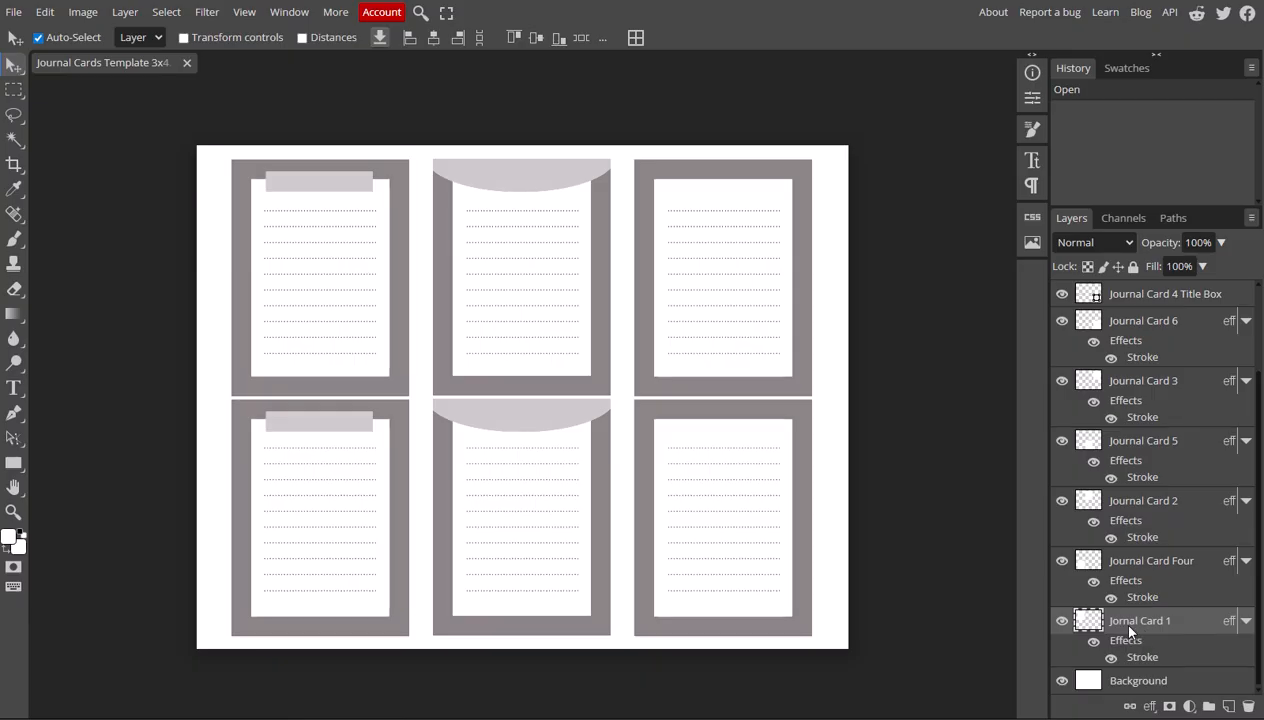
{"action": "double_click", "coordinate": [1141, 658]}
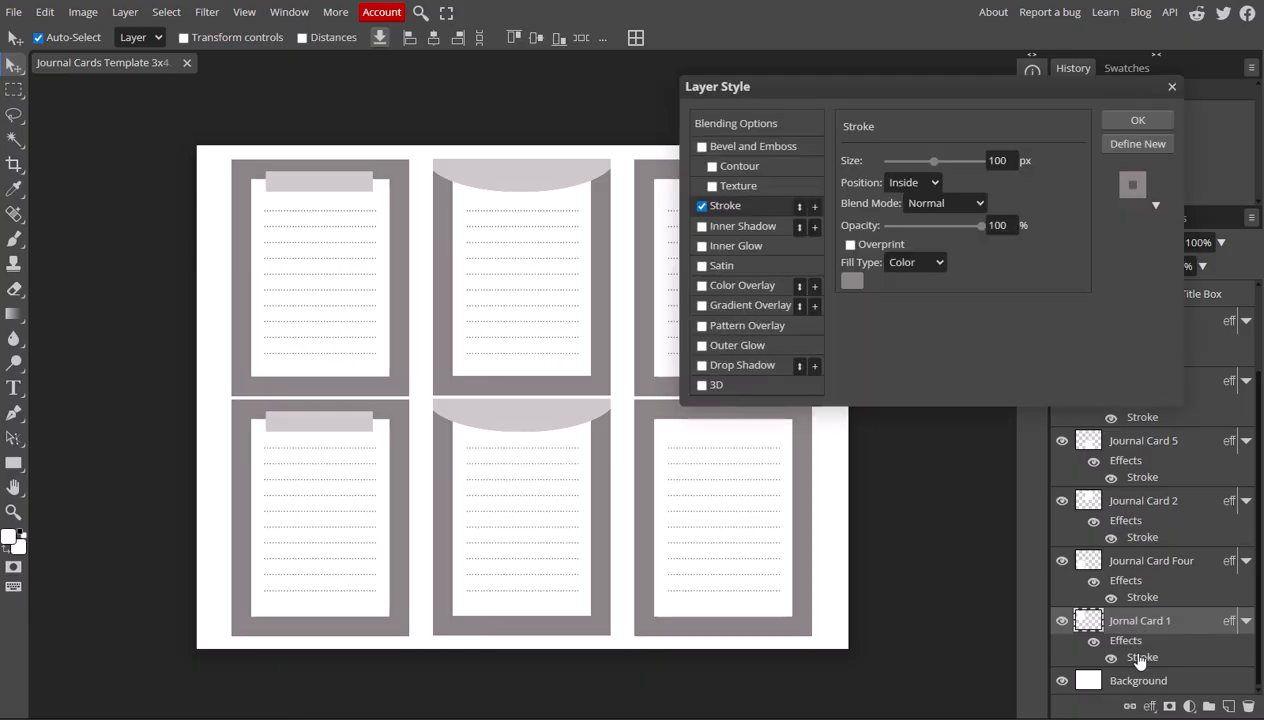
{"action": "left_click", "coordinate": [904, 263]}
{"action": "left_click", "coordinate": [921, 325]}
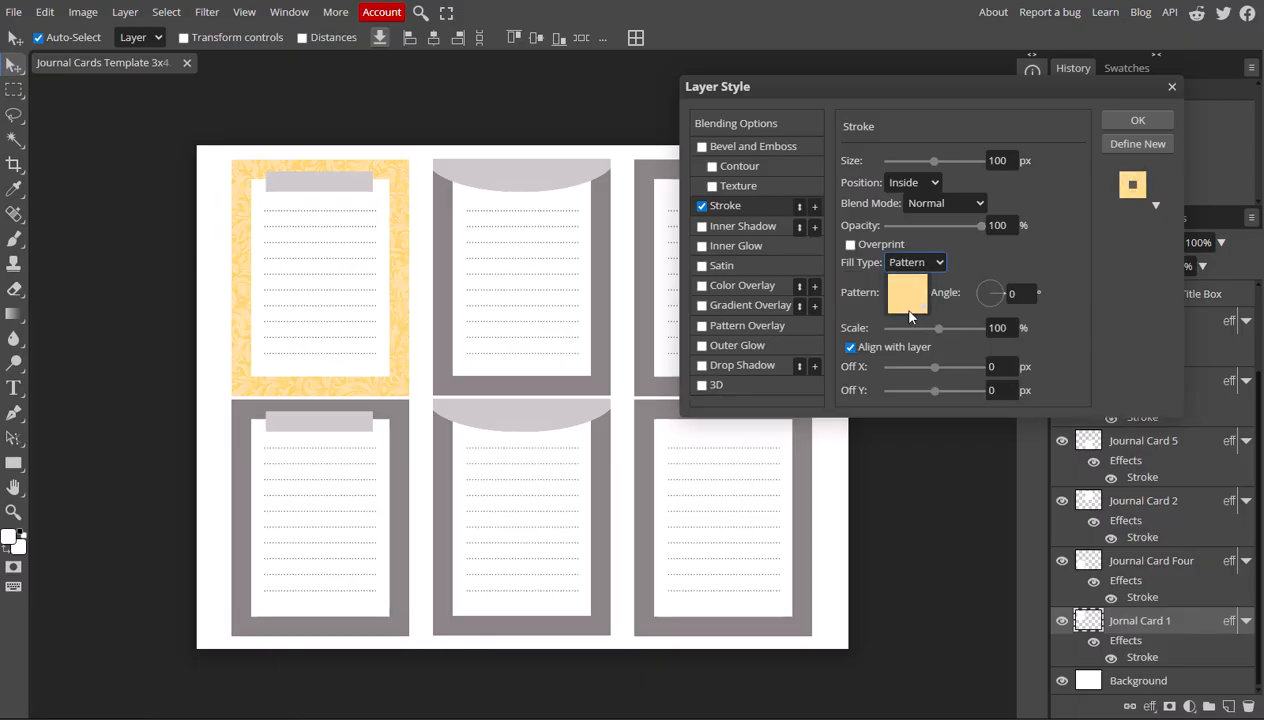
{"action": "left_click", "coordinate": [908, 300]}
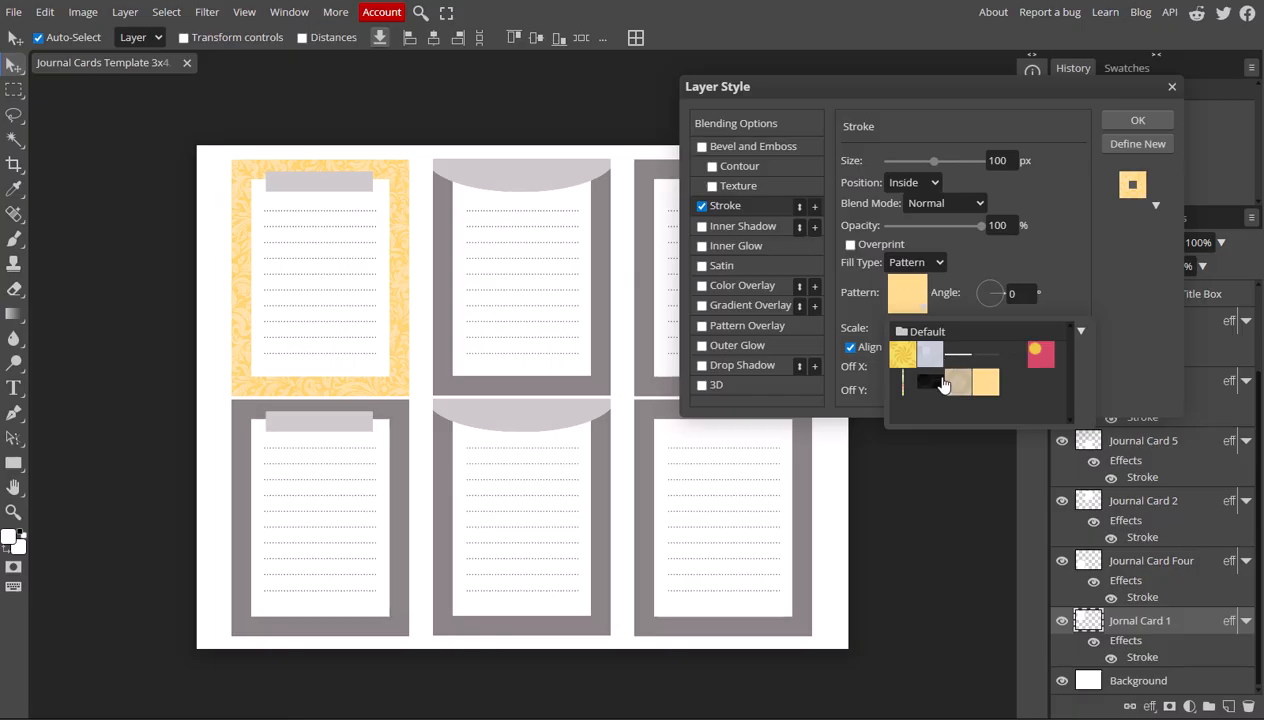
{"action": "left_click", "coordinate": [1172, 88]}
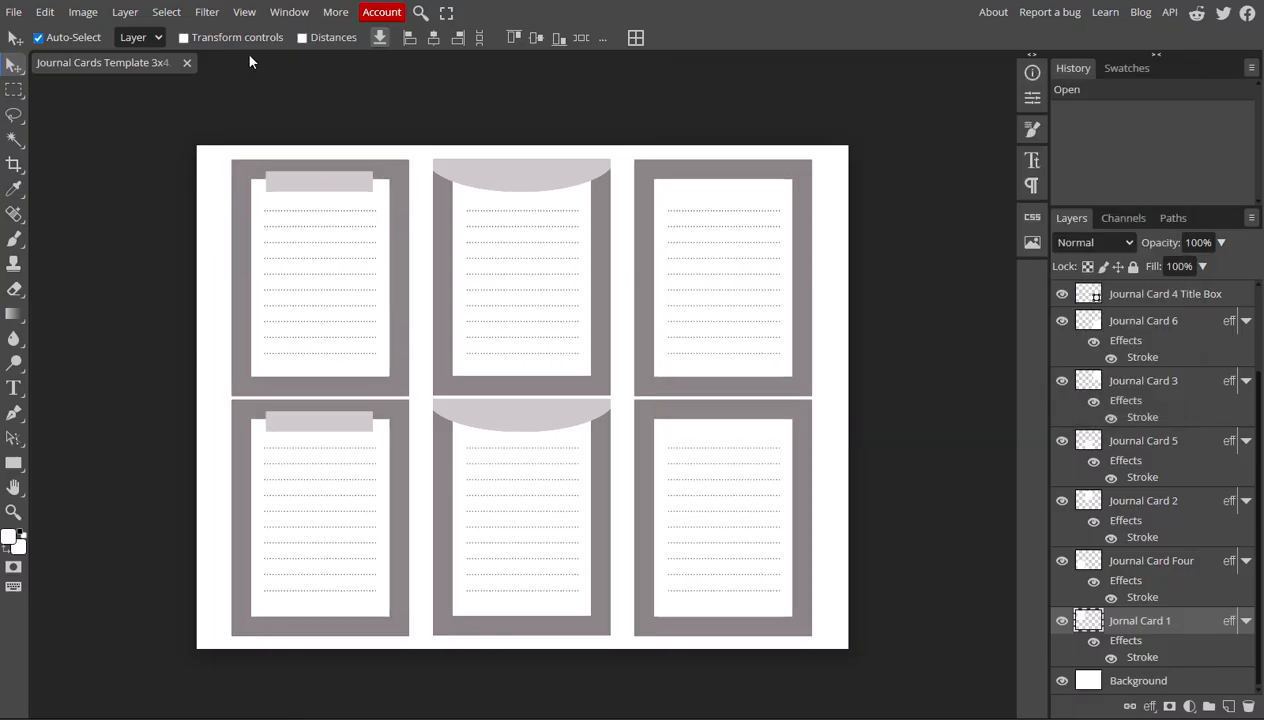
Open the "my pattern" image from the computer as a separate document.
{"action": "left_click", "coordinate": [13, 12]}
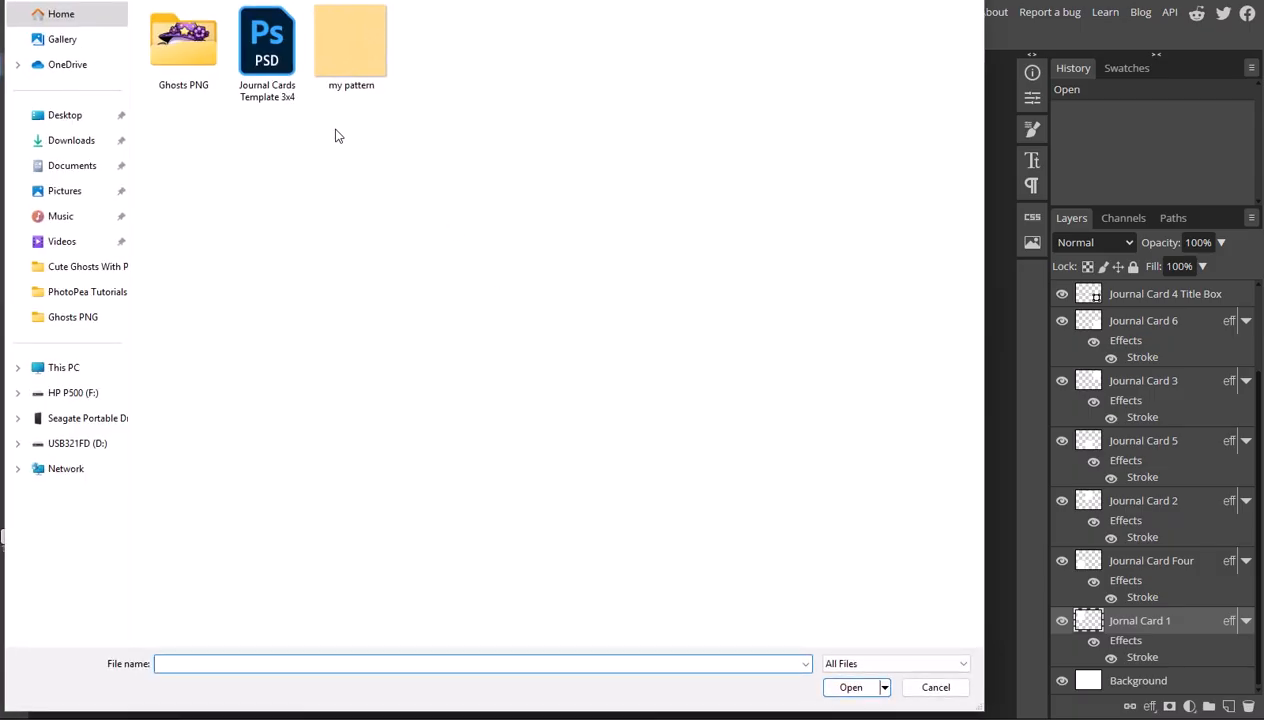
{"action": "left_click", "coordinate": [350, 50]}
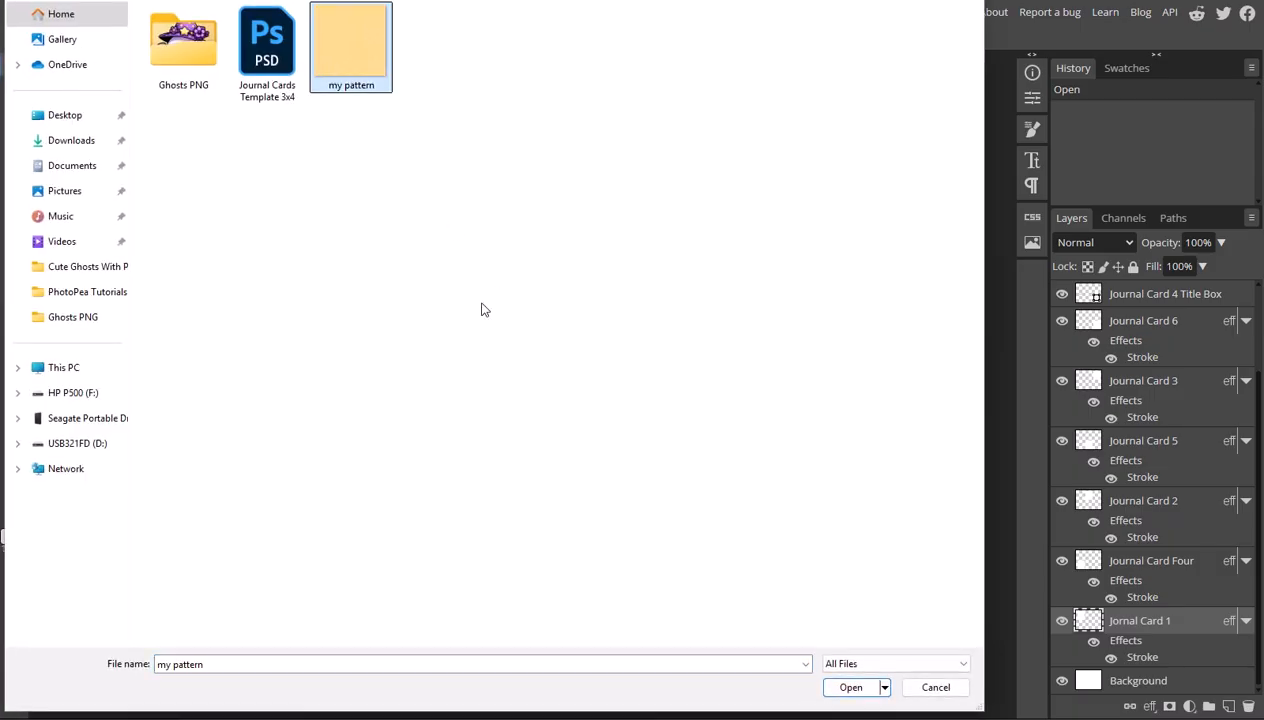
{"action": "left_click", "coordinate": [849, 690]}
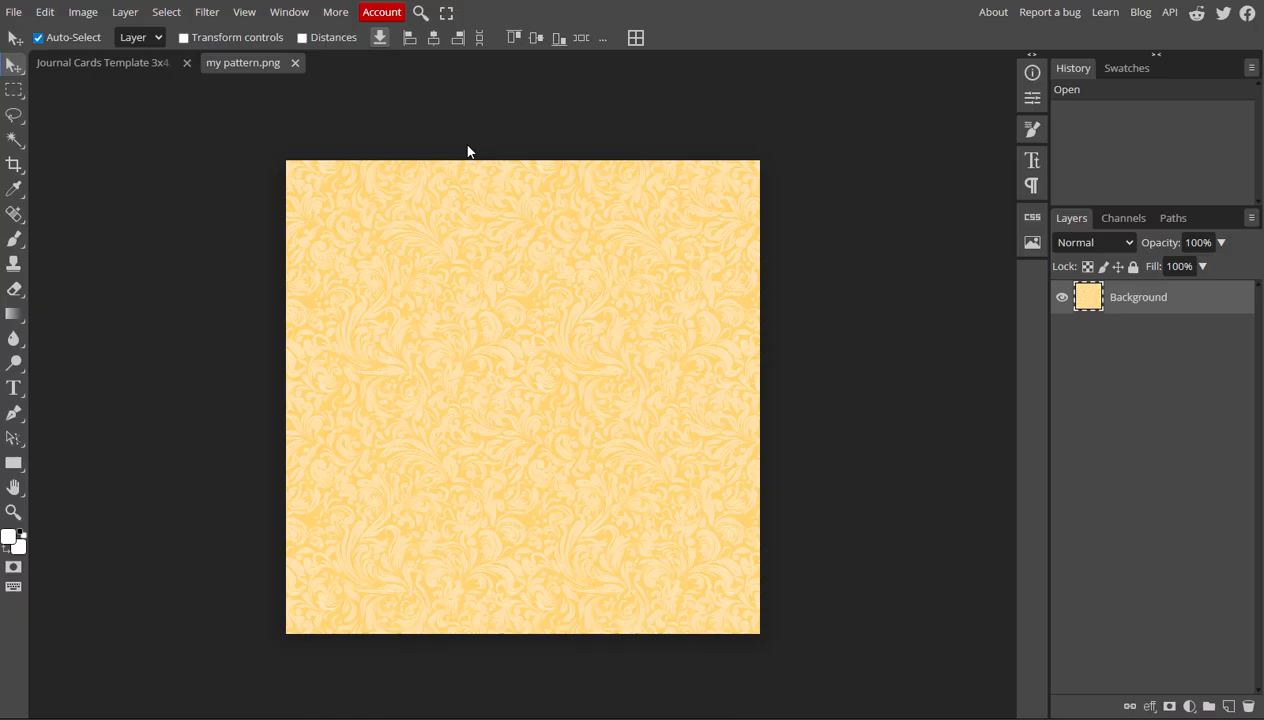
Open the image "kristisprintables cute ghosts with potions (1)-Photoroom" from the Ghosts PNG folder.
{"action": "left_click", "coordinate": [15, 12]}
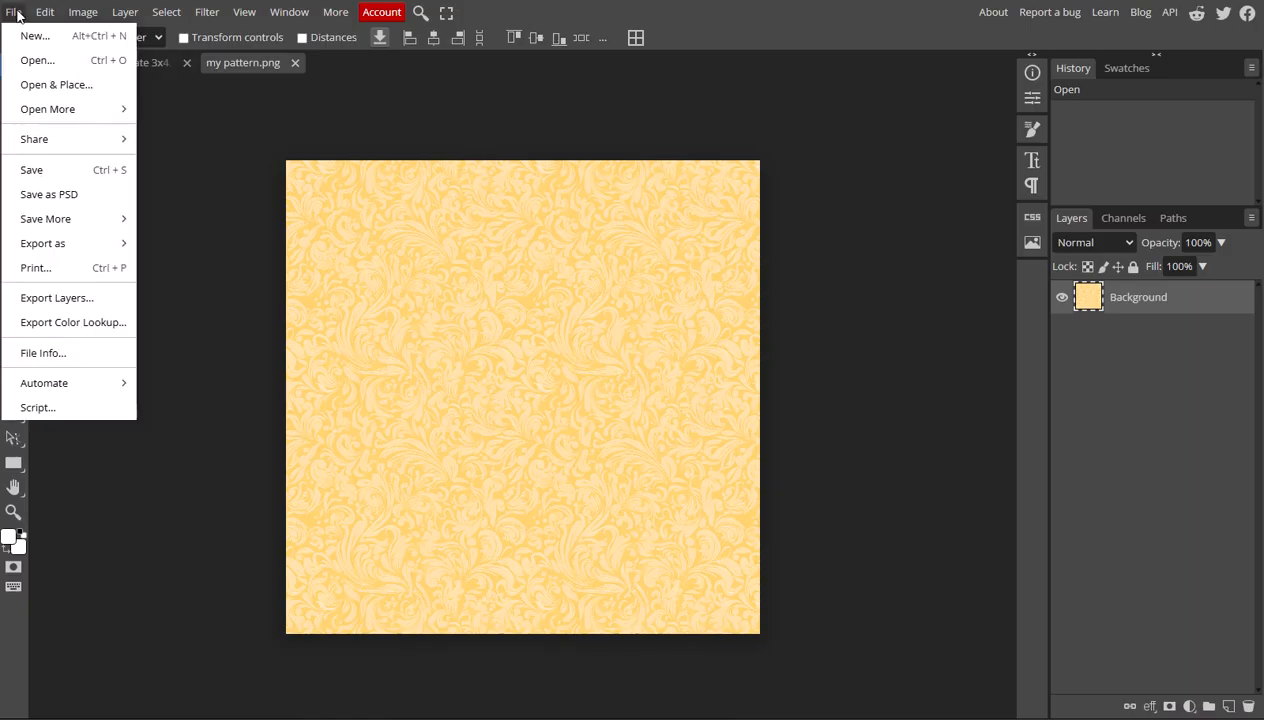
{"action": "left_click", "coordinate": [37, 61]}
{"action": "double_click", "coordinate": [183, 80]}
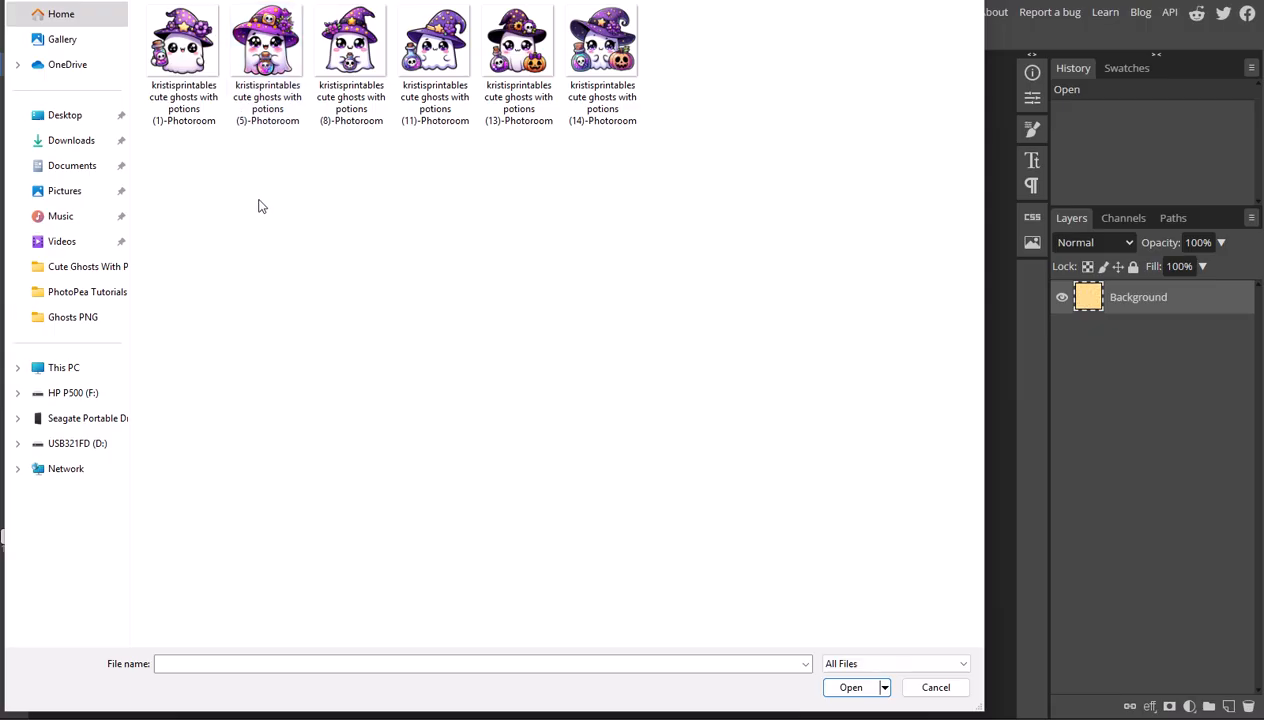
{"action": "left_click", "coordinate": [183, 60]}
{"action": "left_click", "coordinate": [850, 688]}
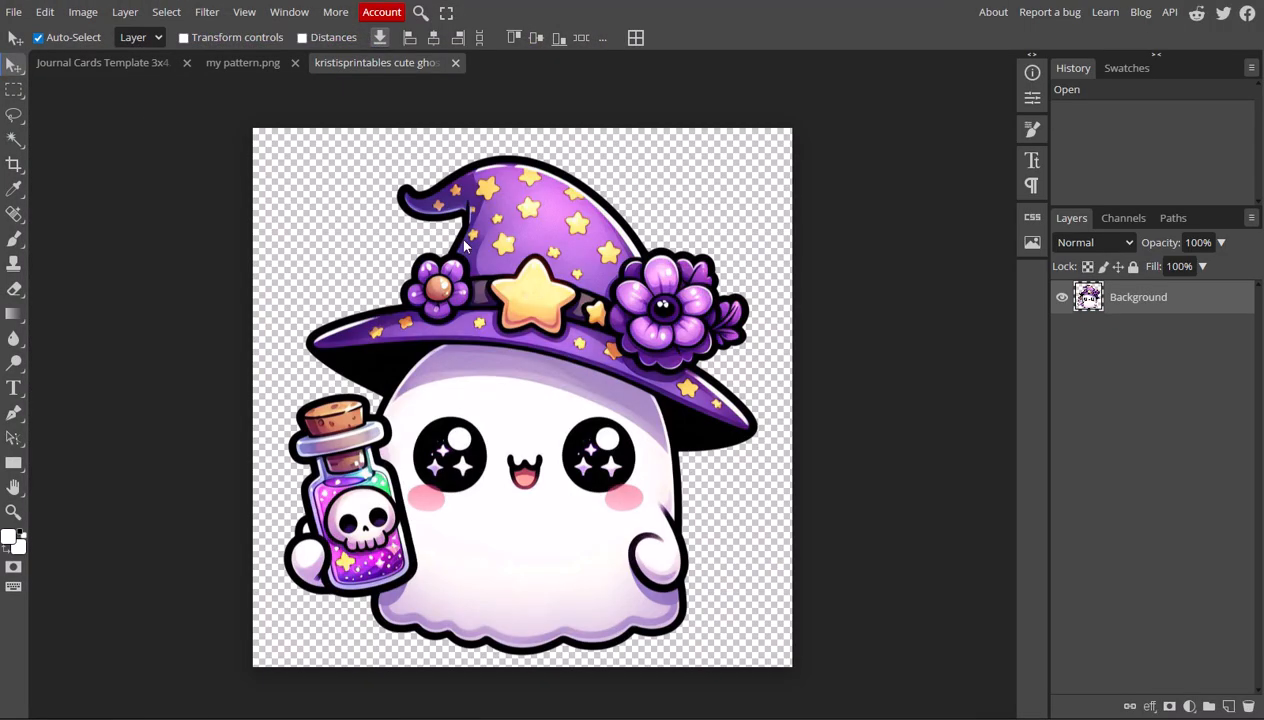
Copy the ghost image into the my pattern.png document and move it near the centre of the canvas.
{"action": "left_click", "coordinate": [50, 10]}
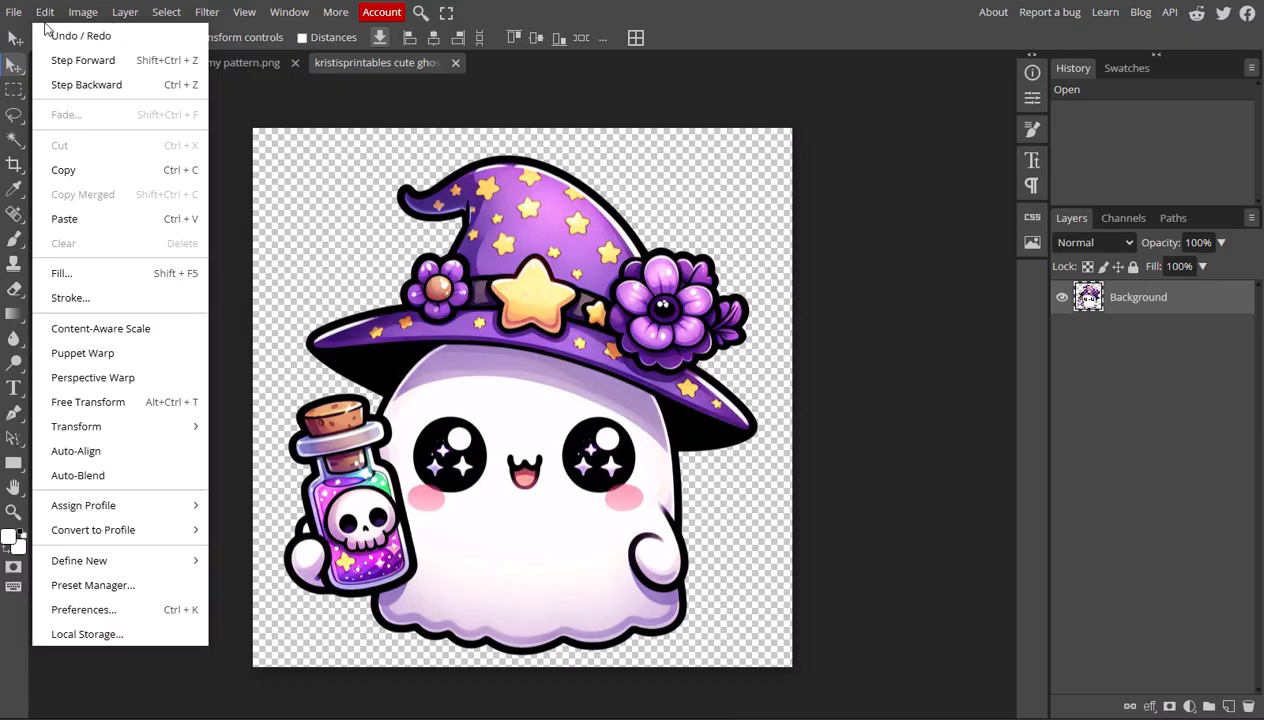
{"action": "left_click", "coordinate": [88, 168]}
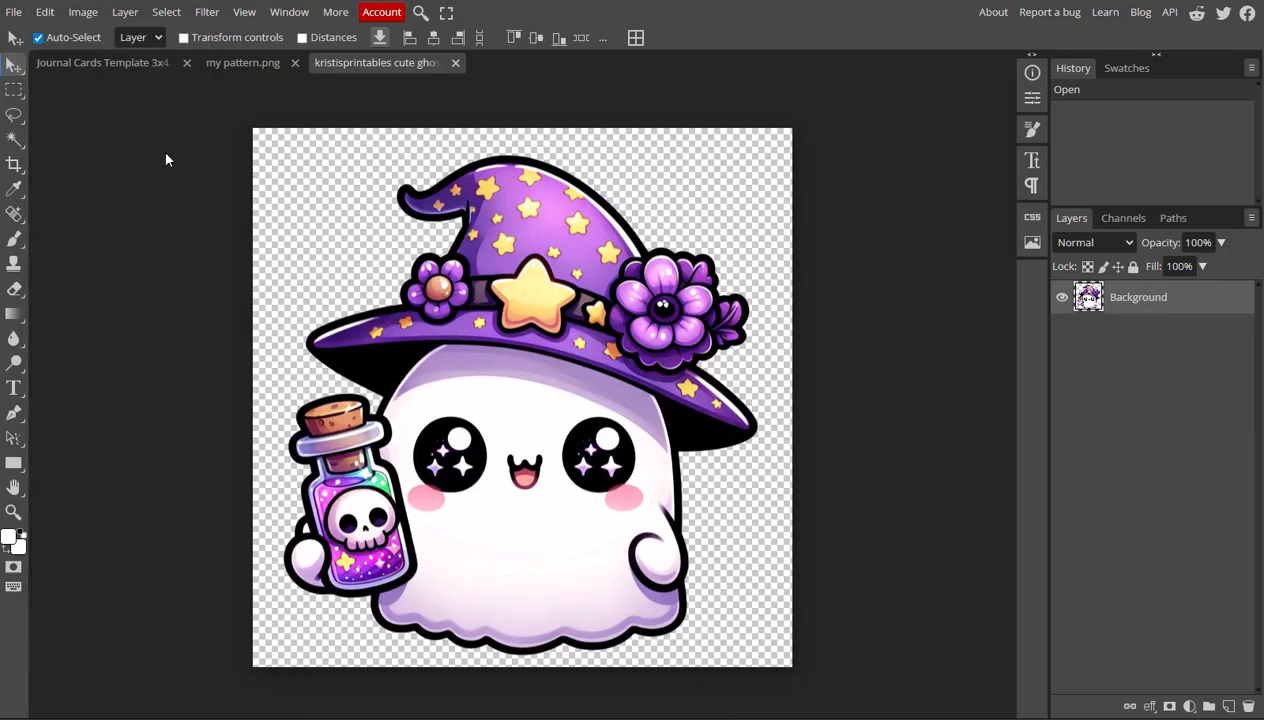
{"action": "left_click", "coordinate": [233, 64]}
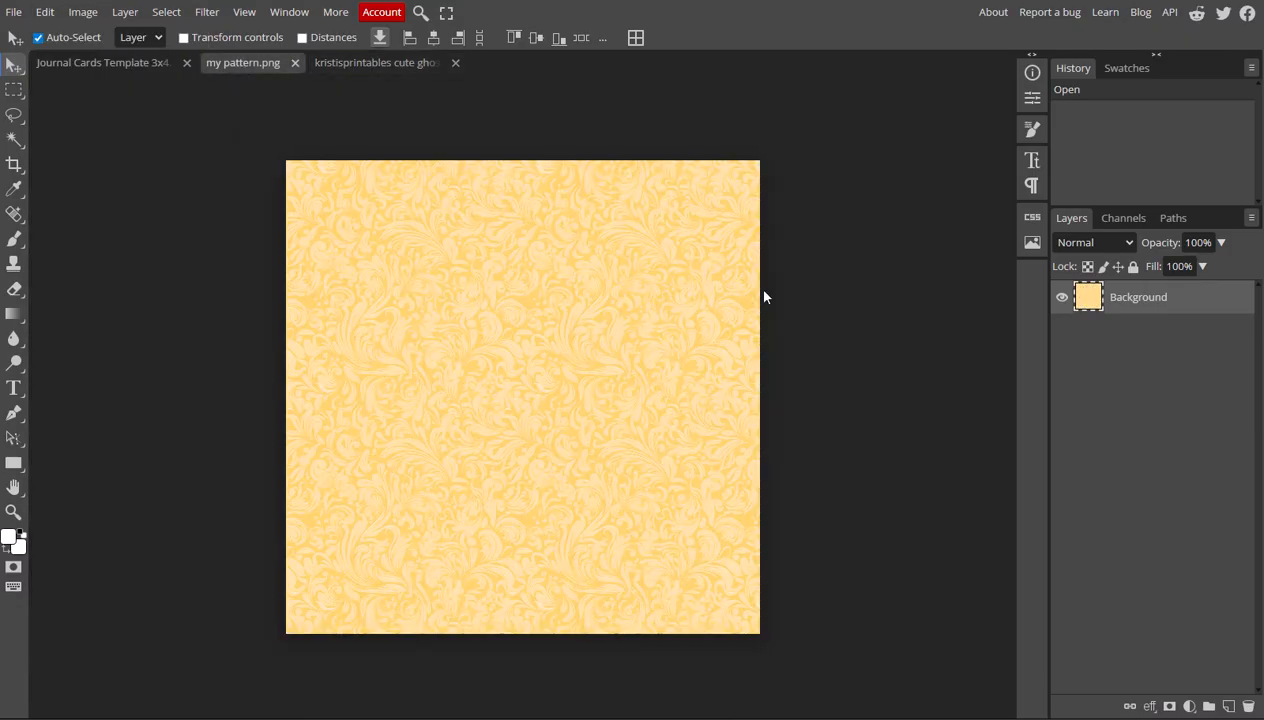
{"action": "left_click", "coordinate": [45, 12]}
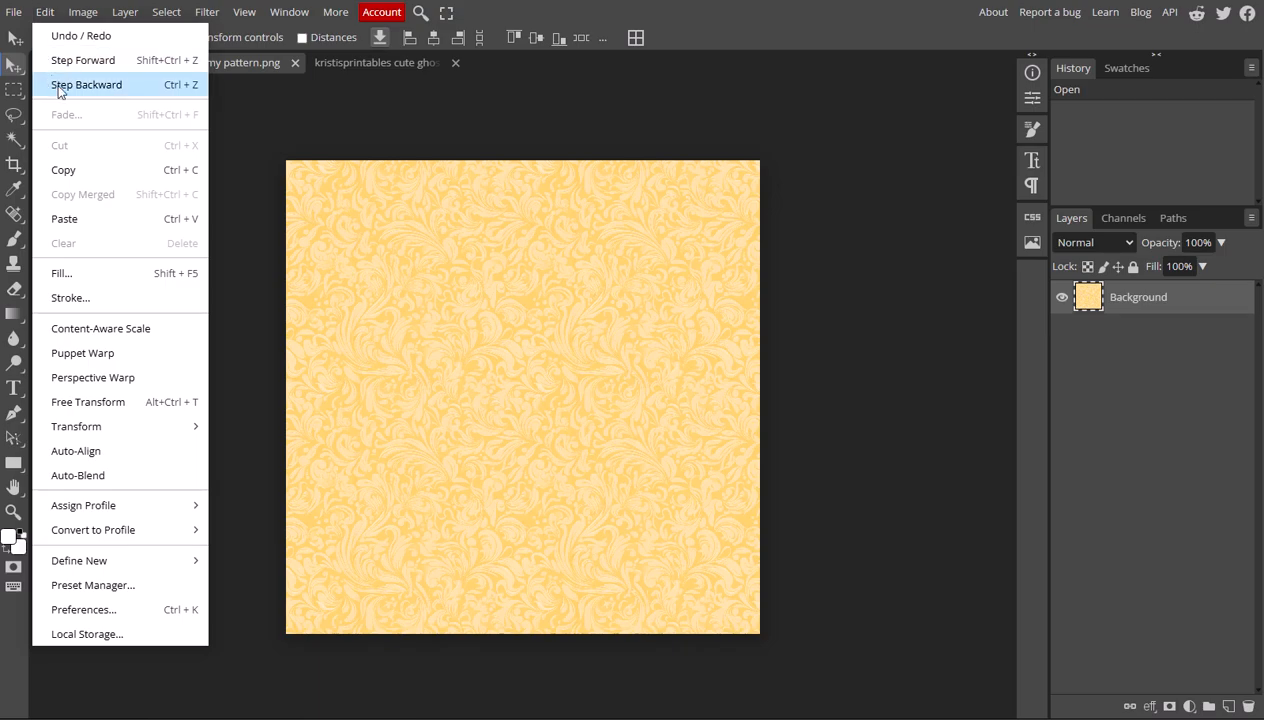
{"action": "left_click", "coordinate": [97, 218]}
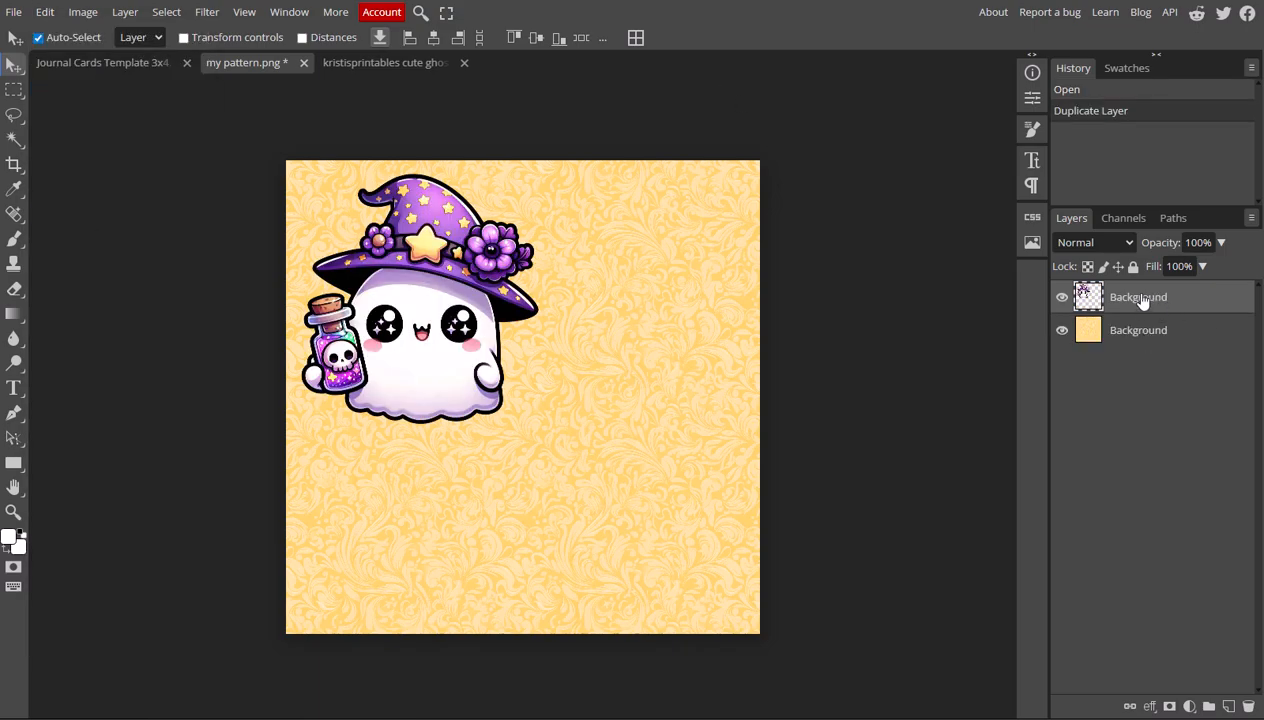
{"action": "left_click_drag", "start_coordinate": [450, 329], "coordinate": [556, 377]}
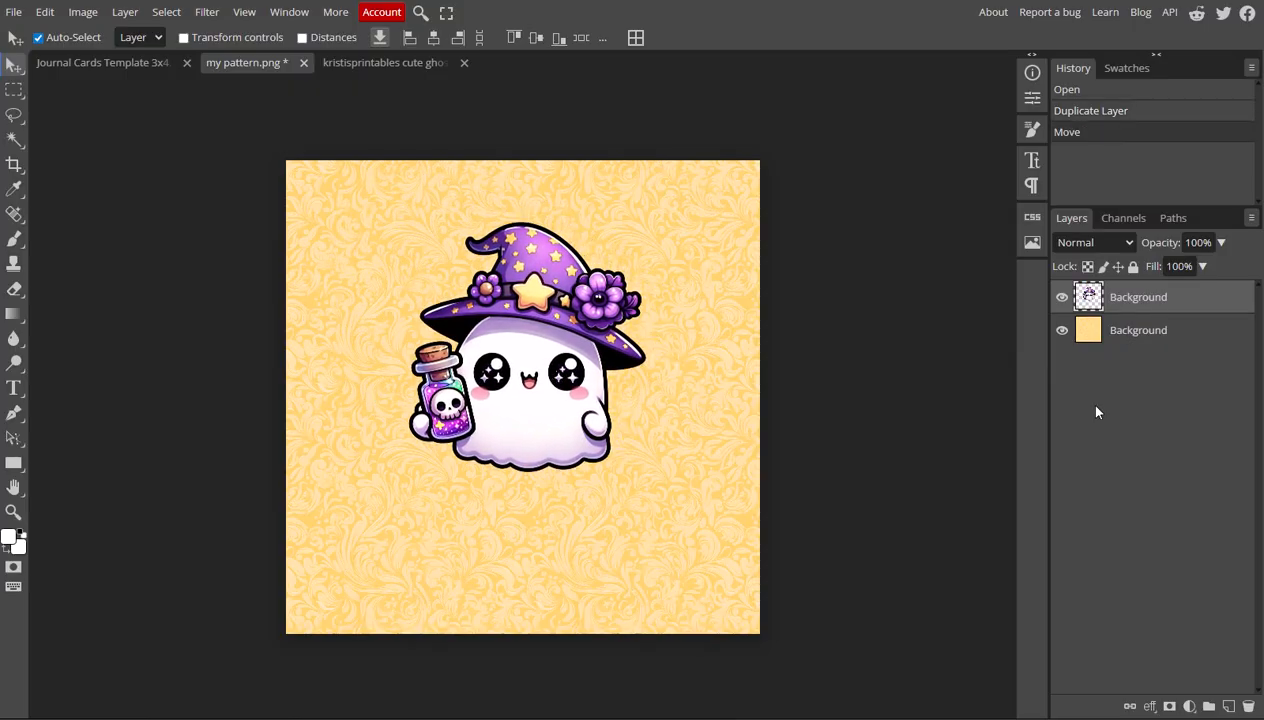
Recolour the yellow pattern layer purple with Hue/Saturation, using hue -128, saturation -12 and a slightly raised lightness.
{"action": "left_click", "coordinate": [1153, 338]}
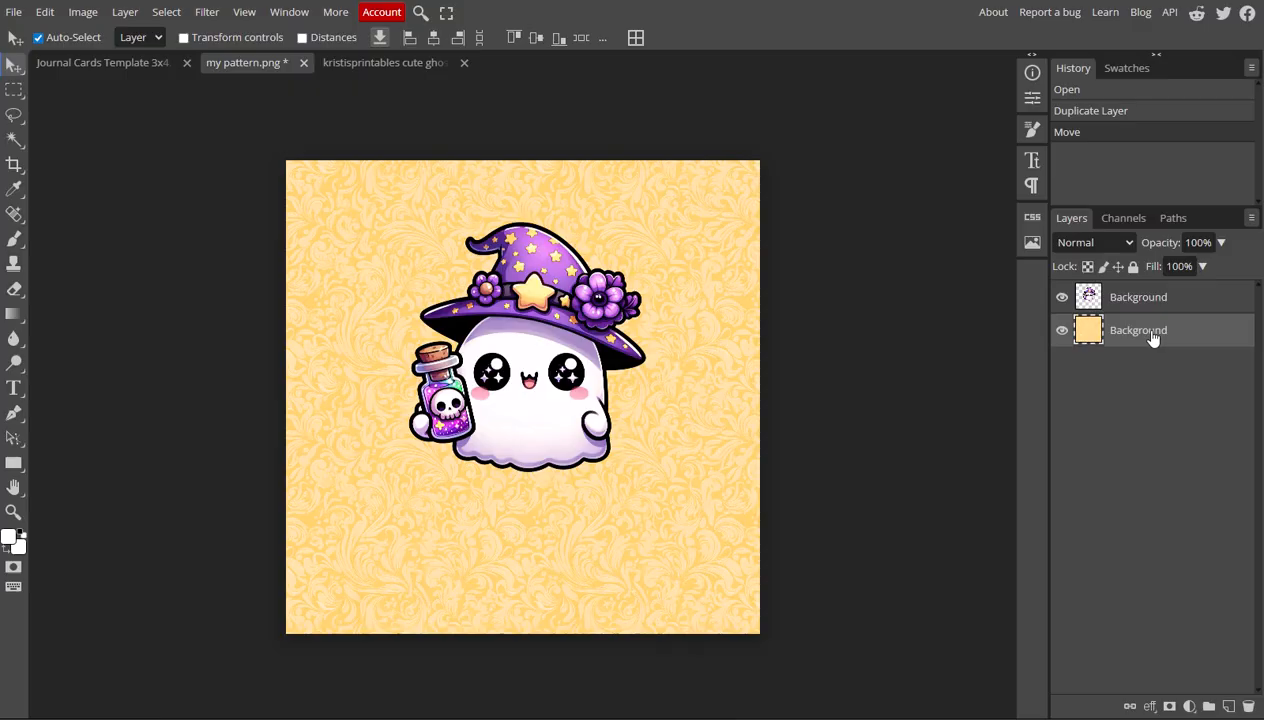
{"action": "left_click", "coordinate": [80, 14]}
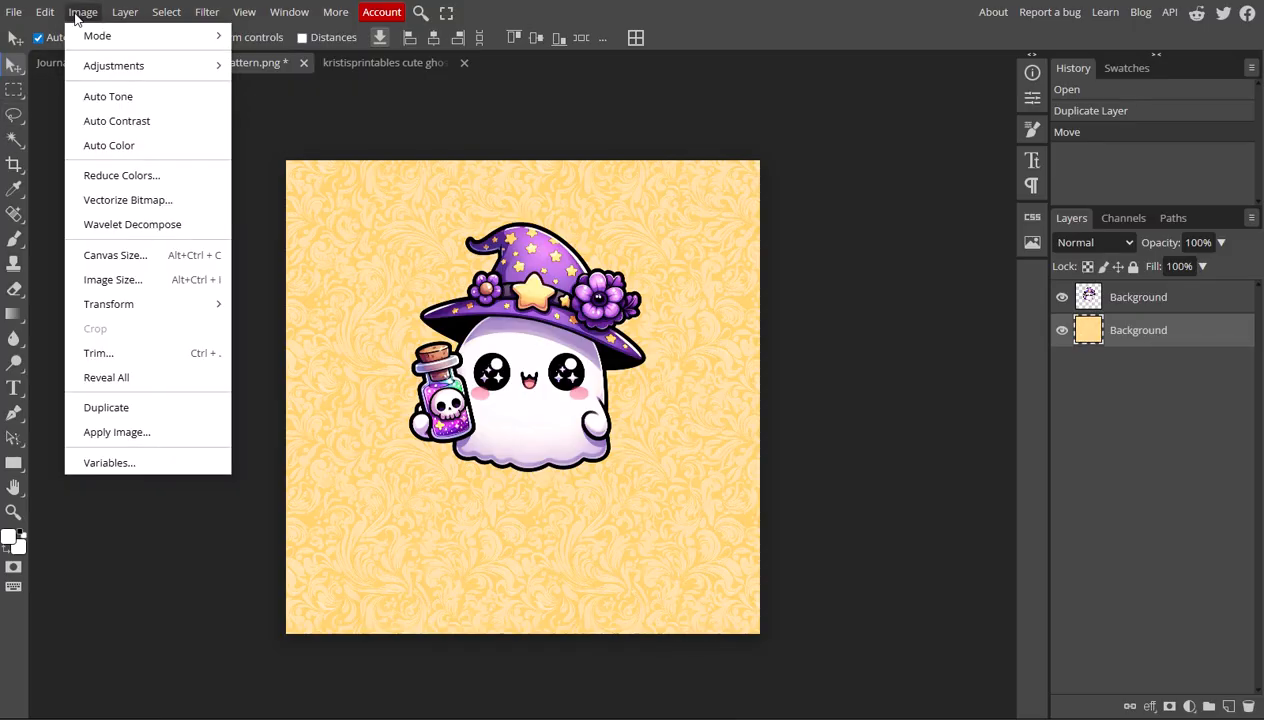
{"action": "mouse_move", "coordinate": [103, 67]}
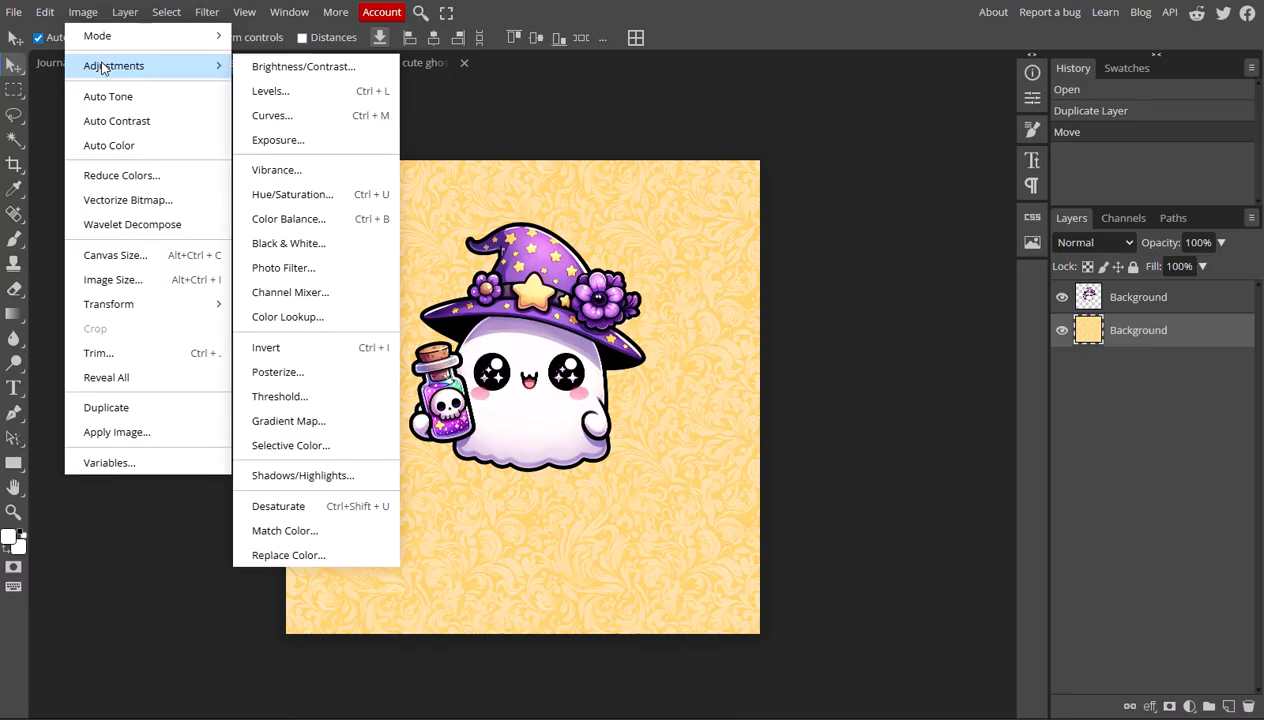
{"action": "left_click", "coordinate": [285, 198]}
{"action": "left_click", "coordinate": [283, 194]}
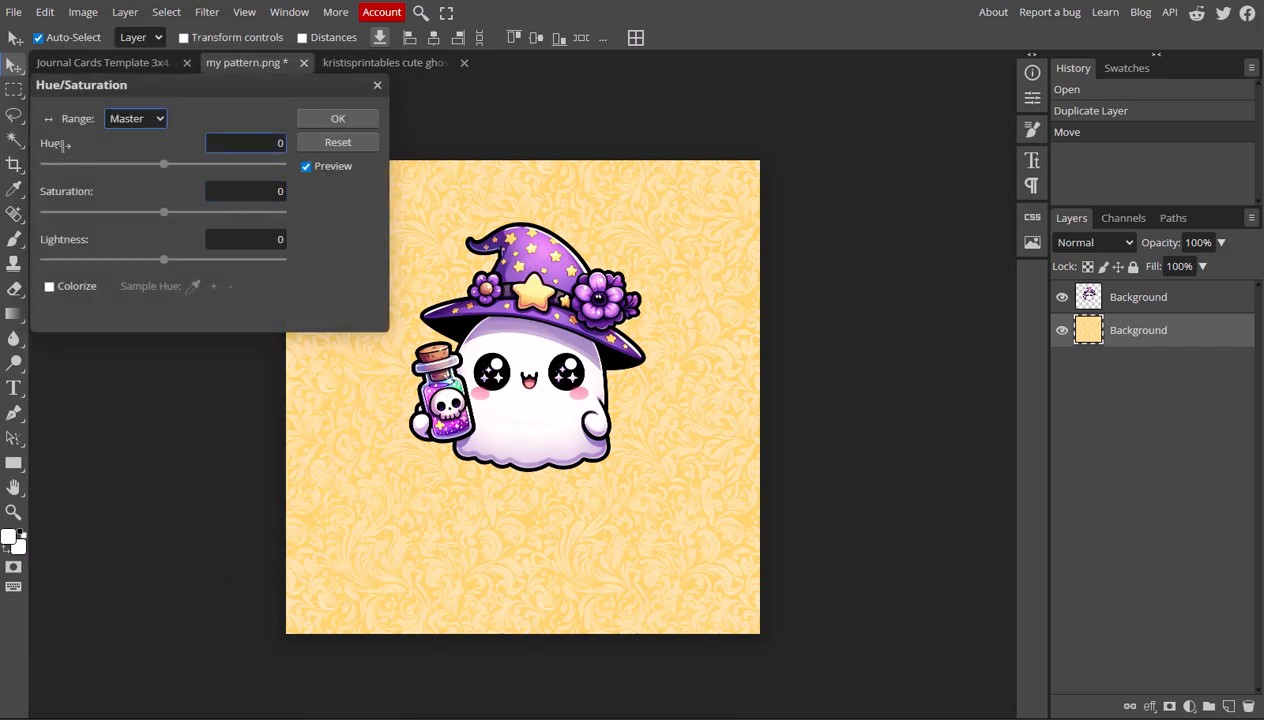
{"action": "left_click_drag", "start_coordinate": [164, 170], "coordinate": [81, 175]}
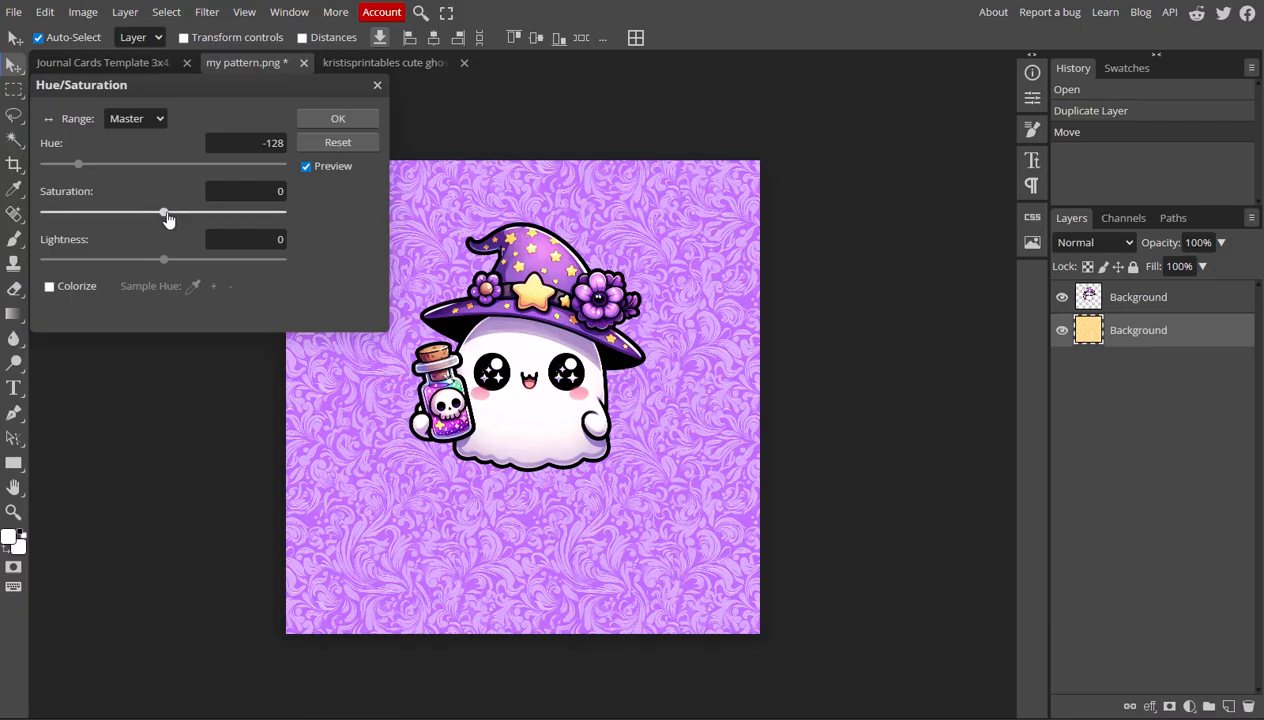
{"action": "left_click_drag", "start_coordinate": [165, 213], "coordinate": [221, 217]}
{"action": "left_click_drag", "start_coordinate": [222, 216], "coordinate": [151, 220]}
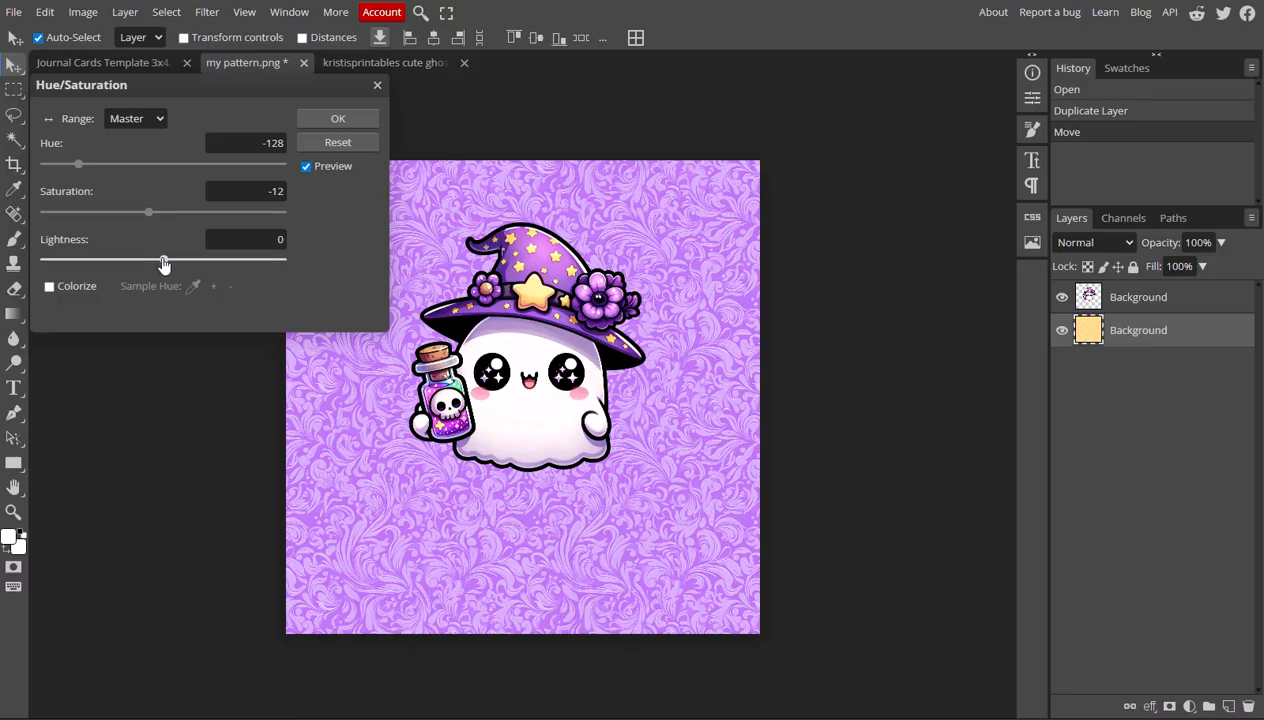
{"action": "mouse_move", "coordinate": [164, 263]}
{"action": "left_mouse_down"}
{"action": "mouse_move", "coordinate": [221, 262]}
{"action": "mouse_move", "coordinate": [171, 263]}
{"action": "left_mouse_up"}
{"action": "left_click", "coordinate": [337, 119]}
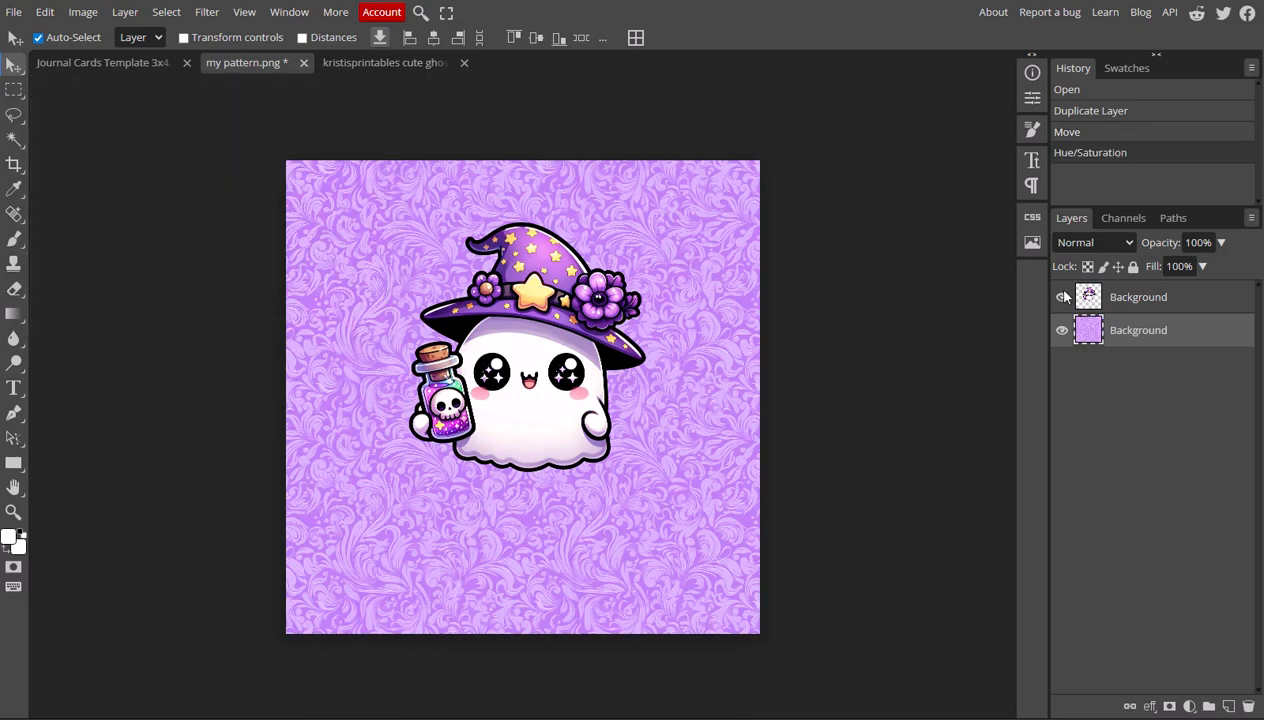
Hide the ghost layer and define the recoloured purple artwork as a new pattern.
{"action": "left_click", "coordinate": [1120, 300]}
{"action": "left_click", "coordinate": [1061, 297]}
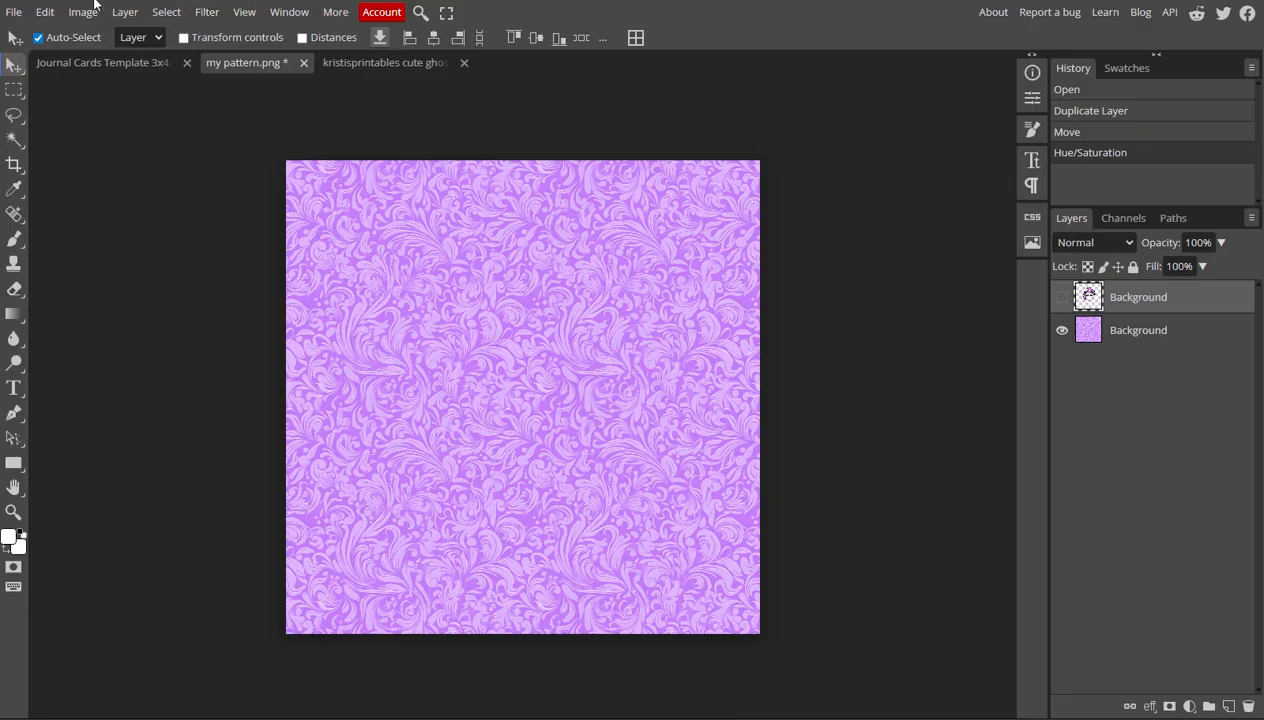
{"action": "left_click", "coordinate": [42, 14]}
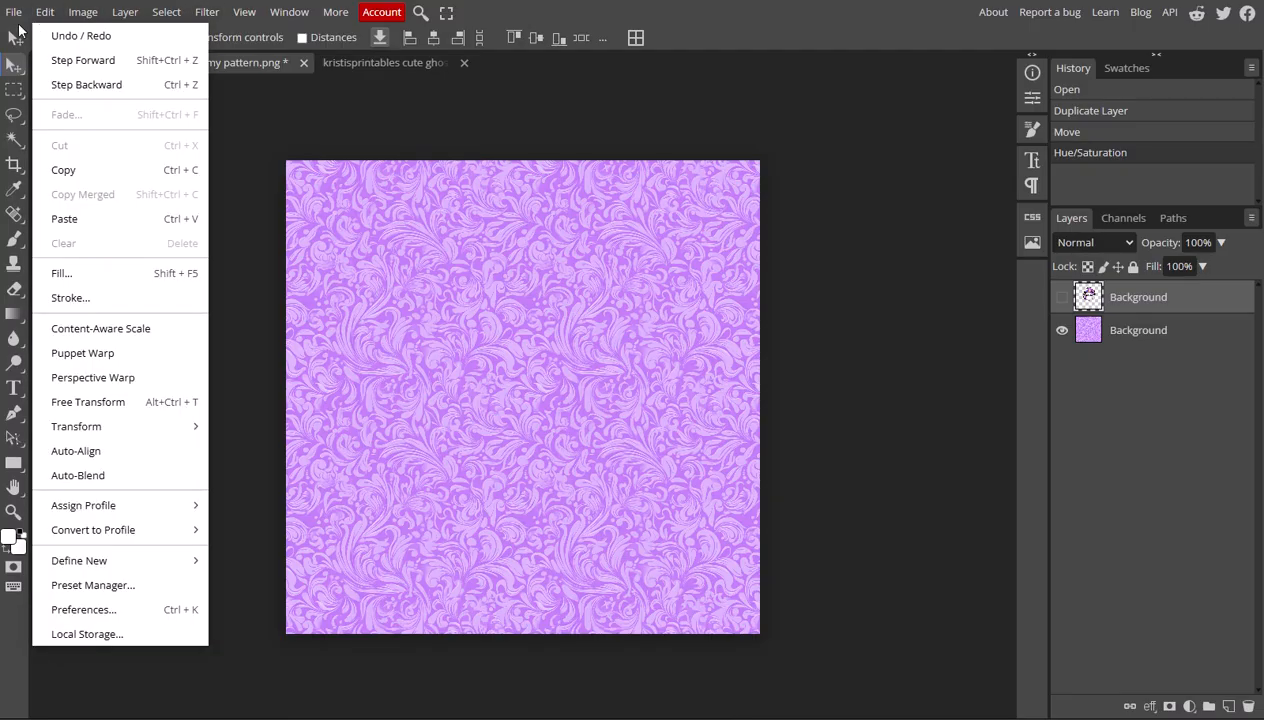
{"action": "mouse_move", "coordinate": [152, 572]}
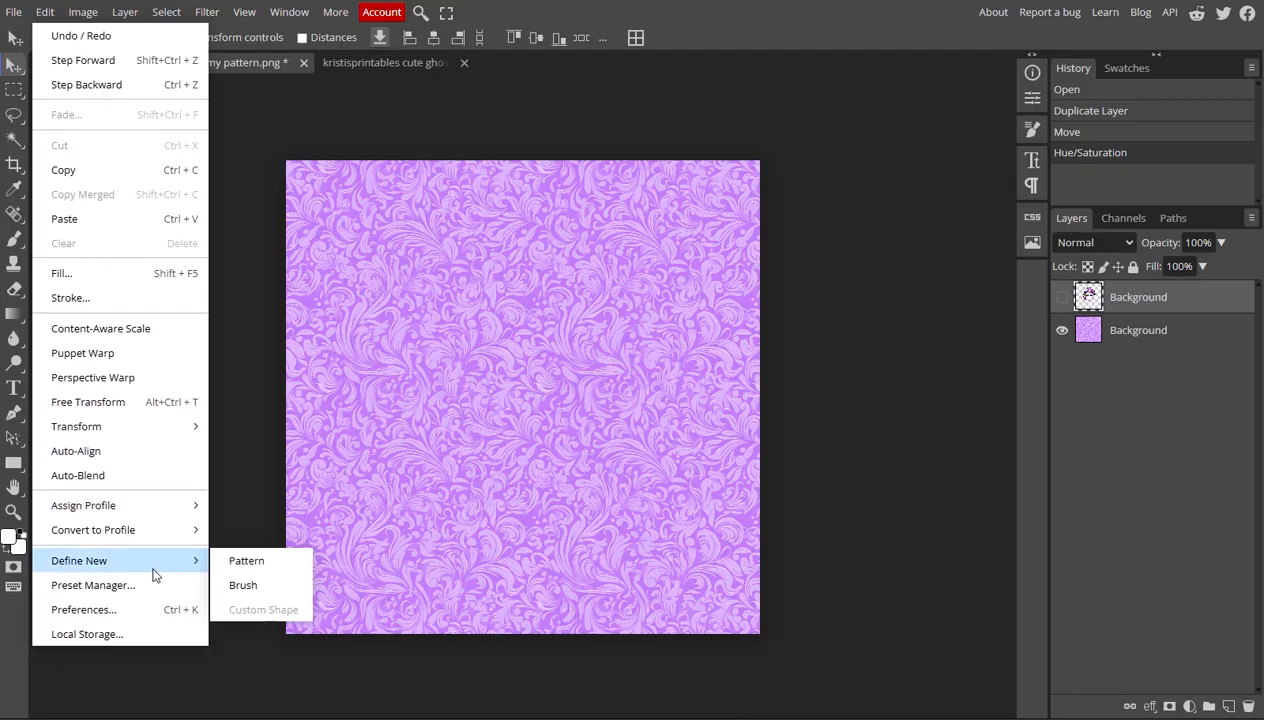
{"action": "left_click", "coordinate": [259, 560]}
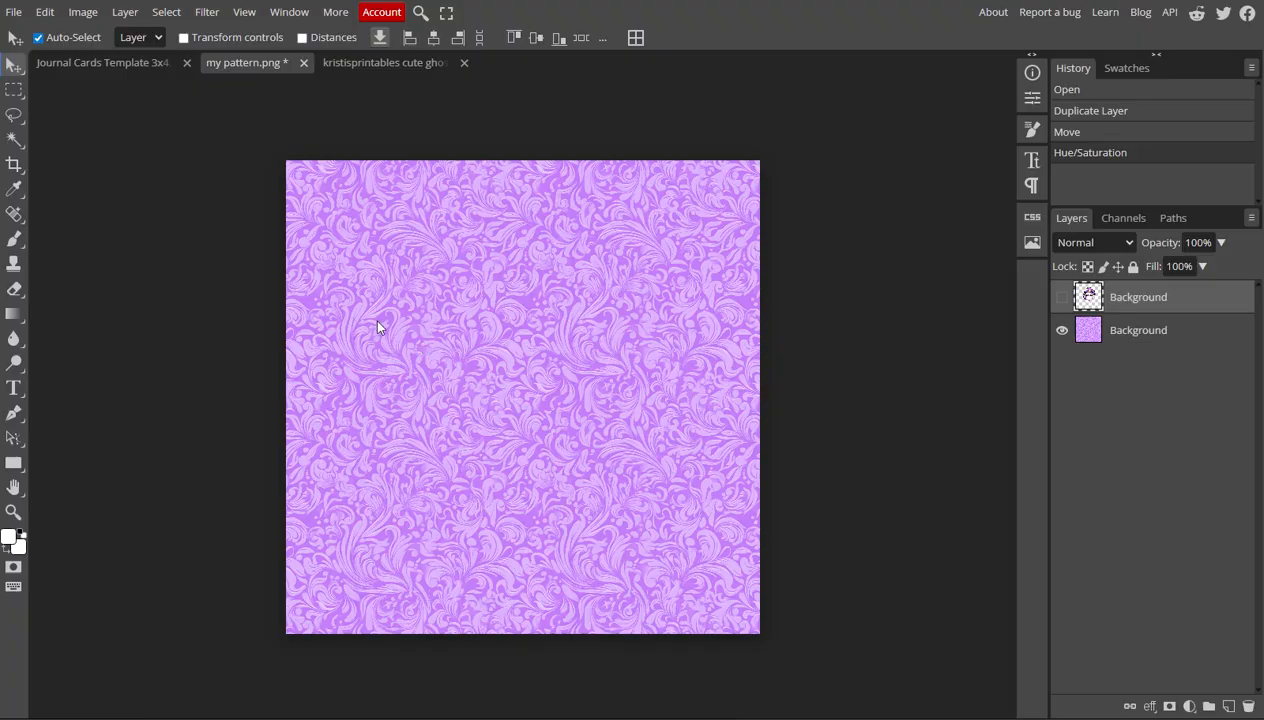
In the Journal Cards Template document, change the Jornal Card 1 stroke fill from colour to the new purple pattern.
{"action": "left_click", "coordinate": [120, 61]}
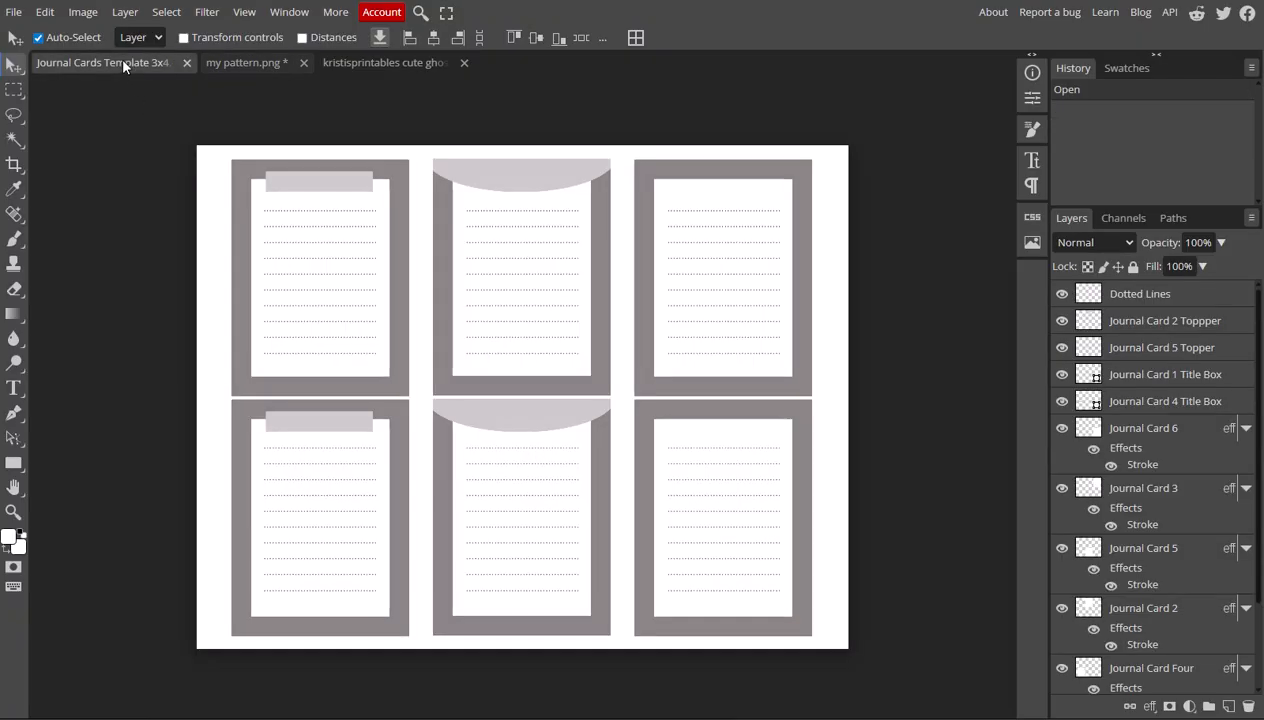
{"action": "scroll", "coordinate": [1175, 640], "scroll_direction": "down", "scroll_amount": 2}
{"action": "left_click", "coordinate": [1160, 620]}
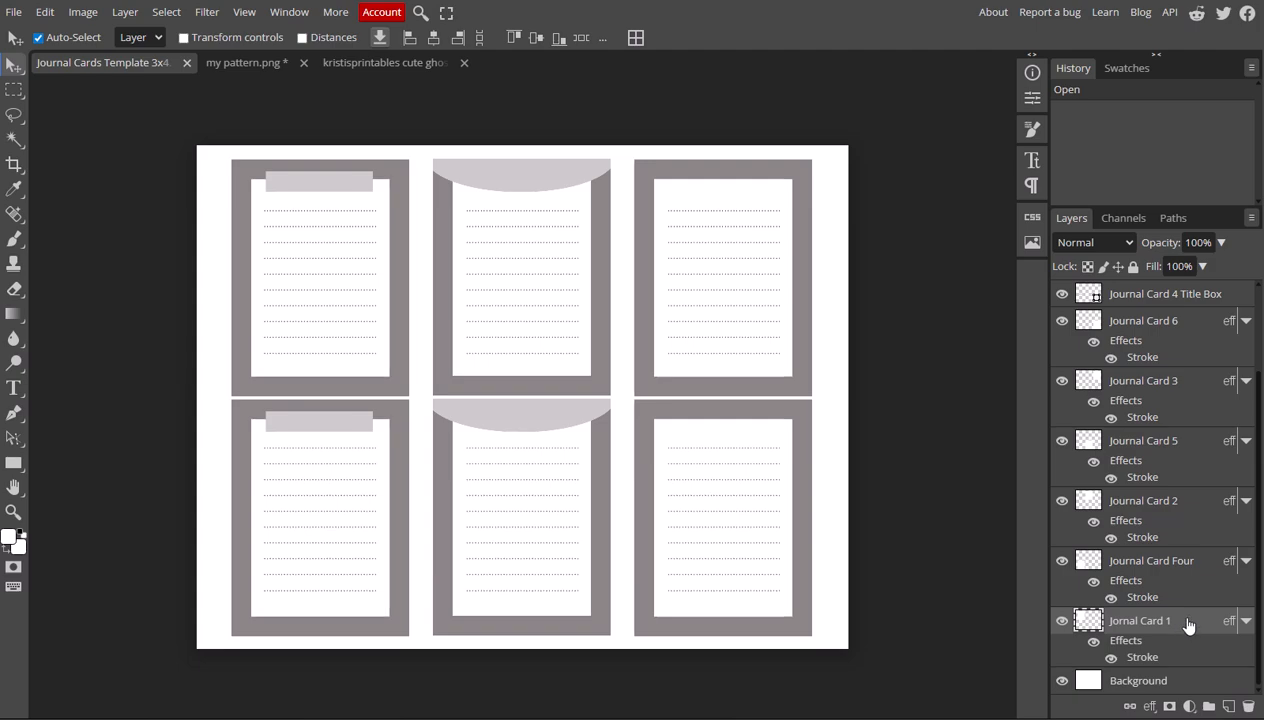
{"action": "double_click", "coordinate": [1142, 660]}
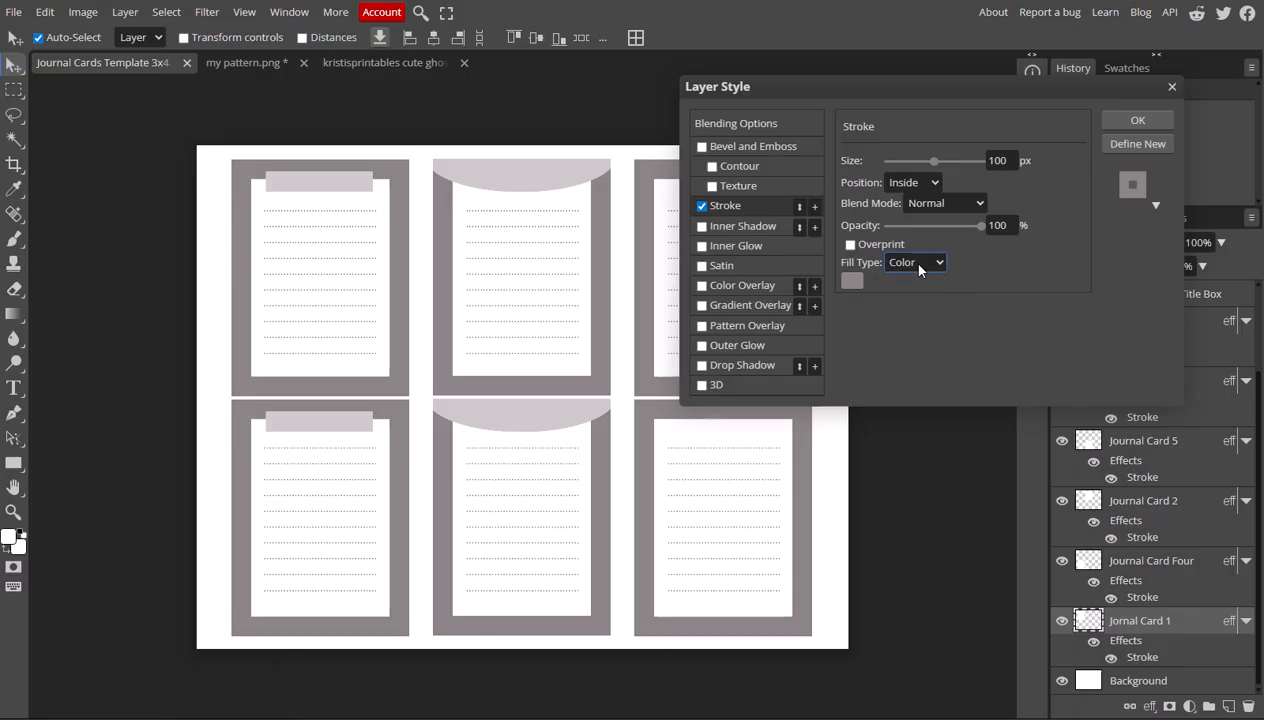
{"action": "left_click", "coordinate": [934, 262]}
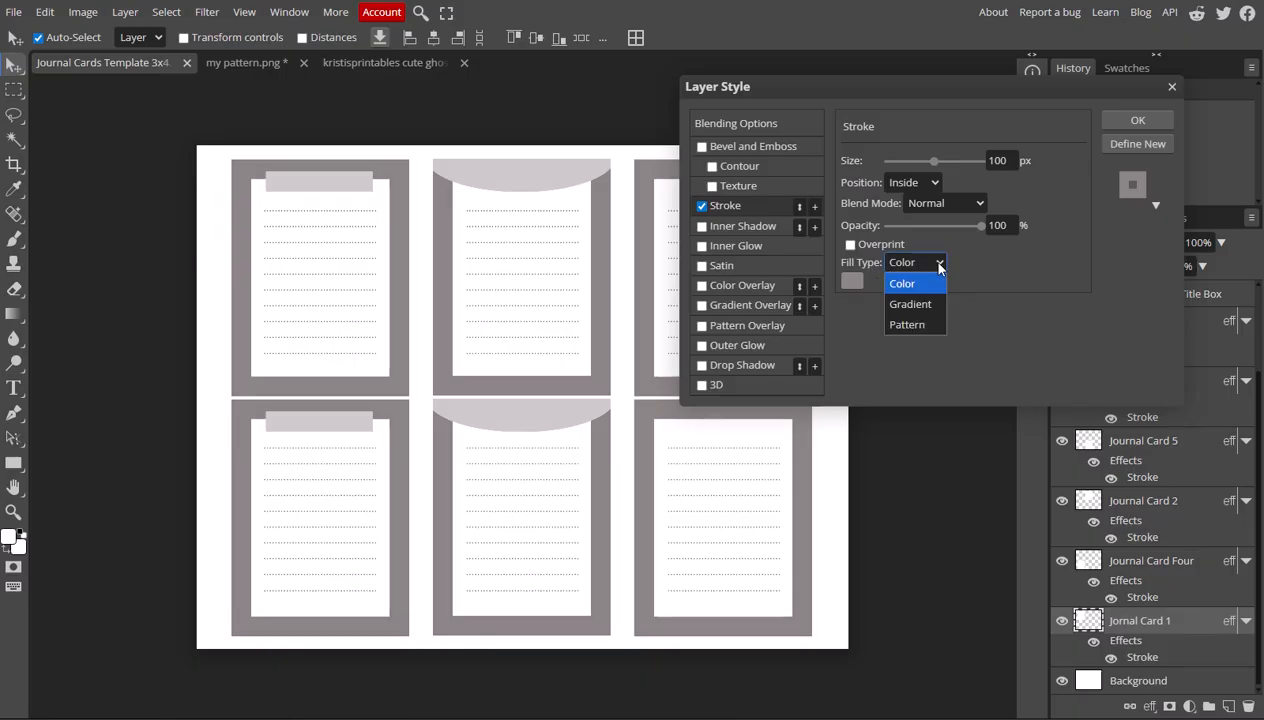
{"action": "left_click", "coordinate": [914, 330]}
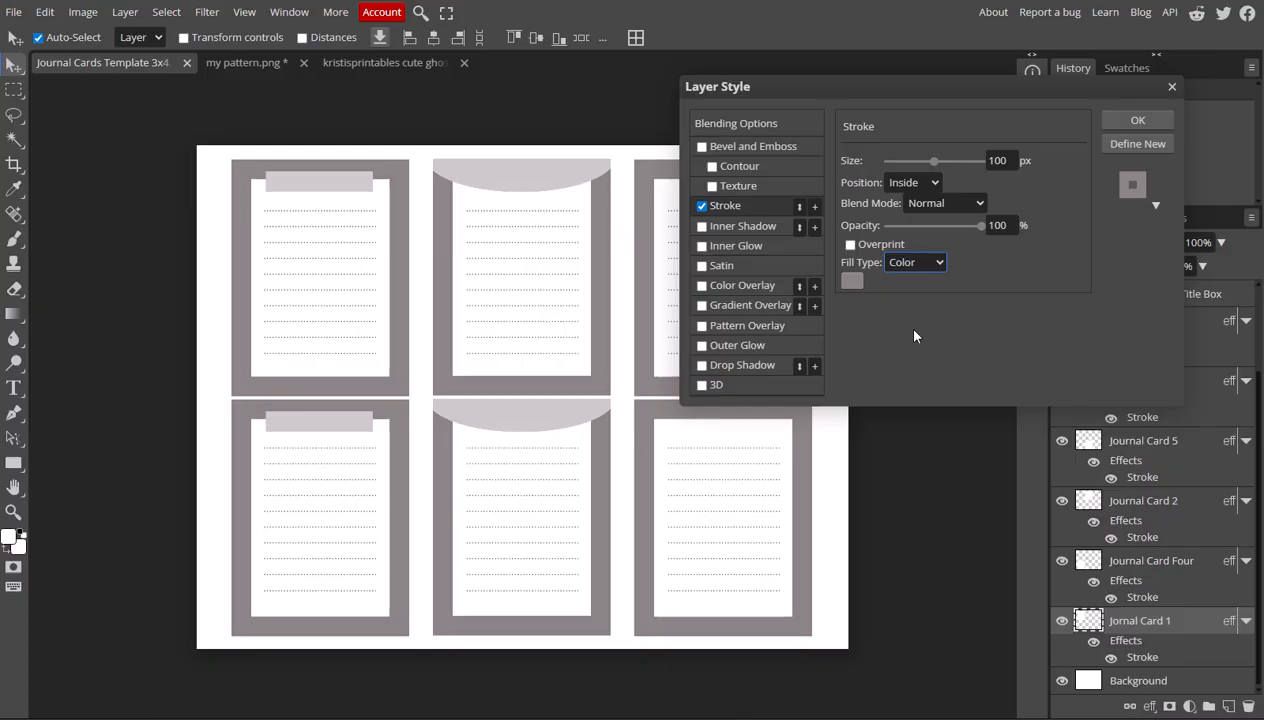
{"action": "left_click", "coordinate": [912, 300]}
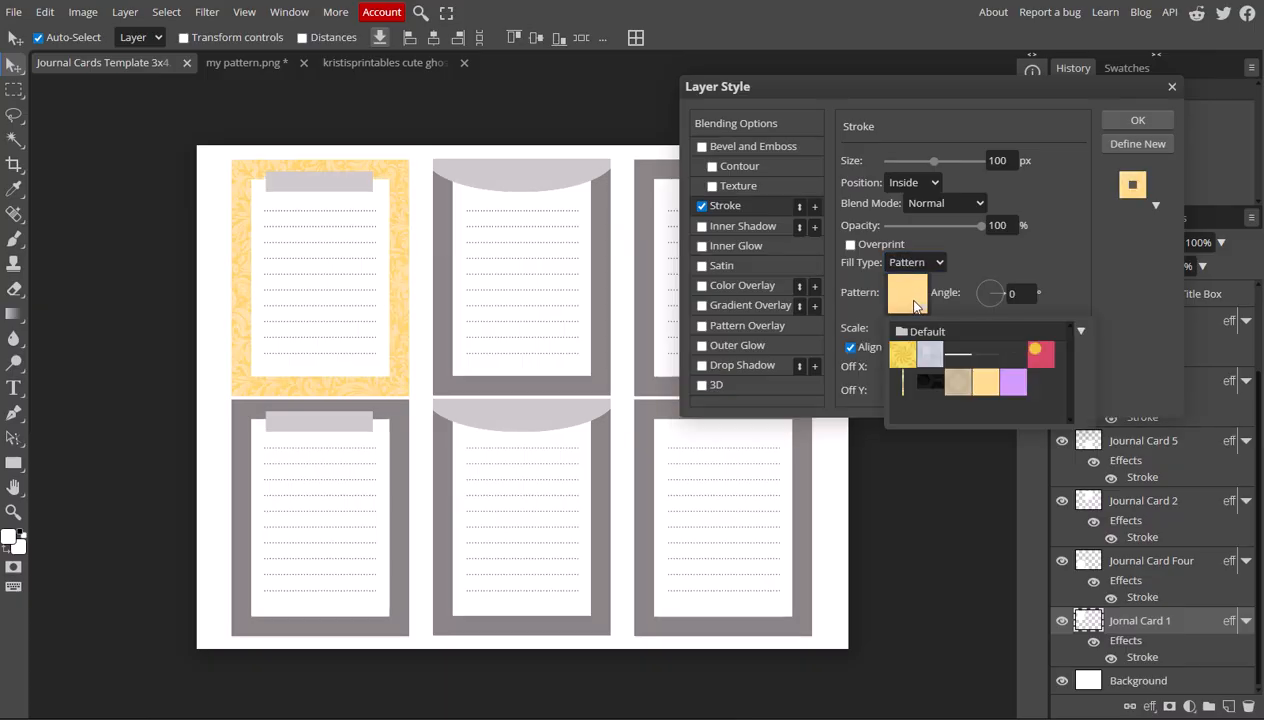
{"action": "left_click", "coordinate": [1014, 383]}
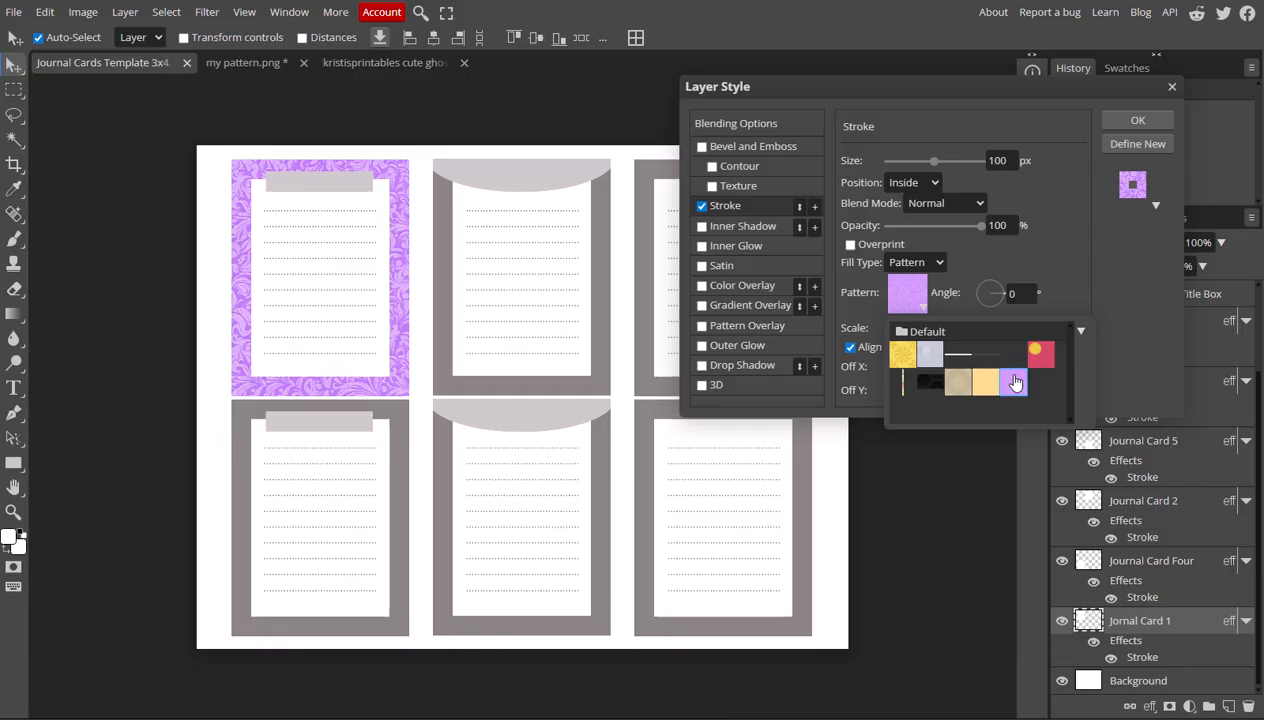
{"action": "left_click", "coordinate": [1116, 120]}
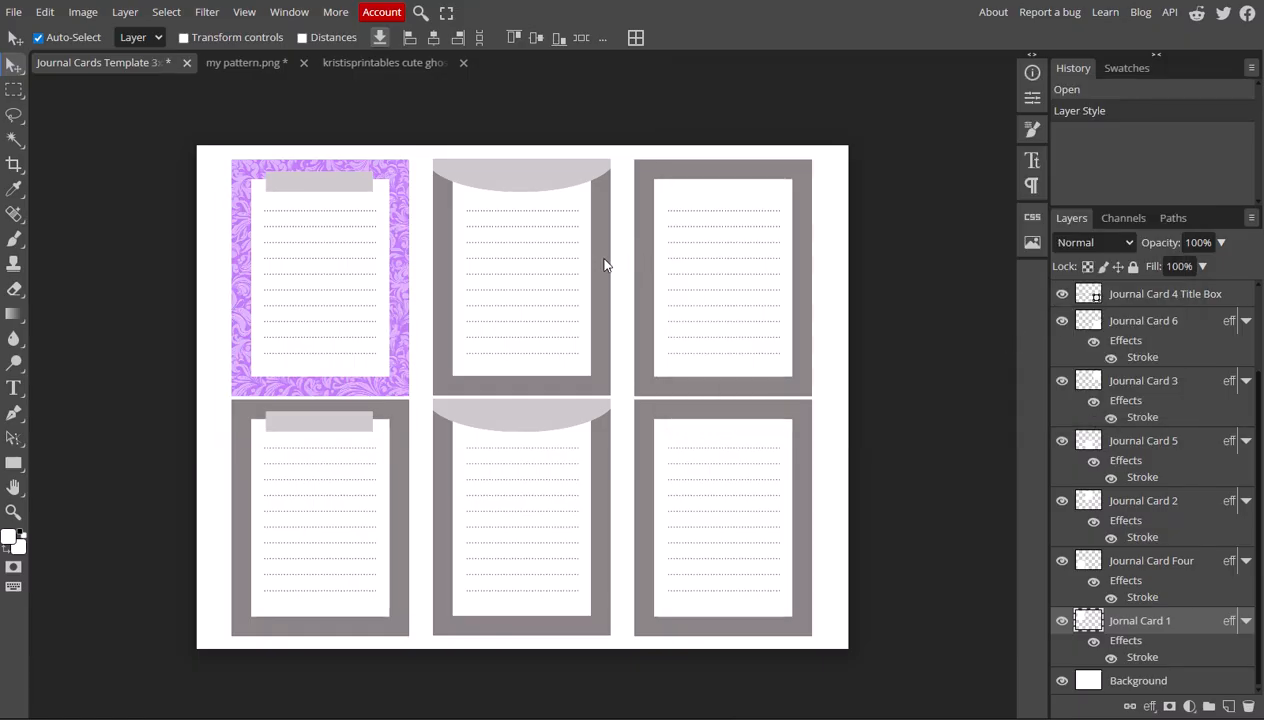
Set the Journal Card 2 stroke's fill type to Pattern with the purple swirl pattern, then recheck its stroke settings.
{"action": "left_click", "coordinate": [1182, 522]}
{"action": "double_click", "coordinate": [1131, 539]}
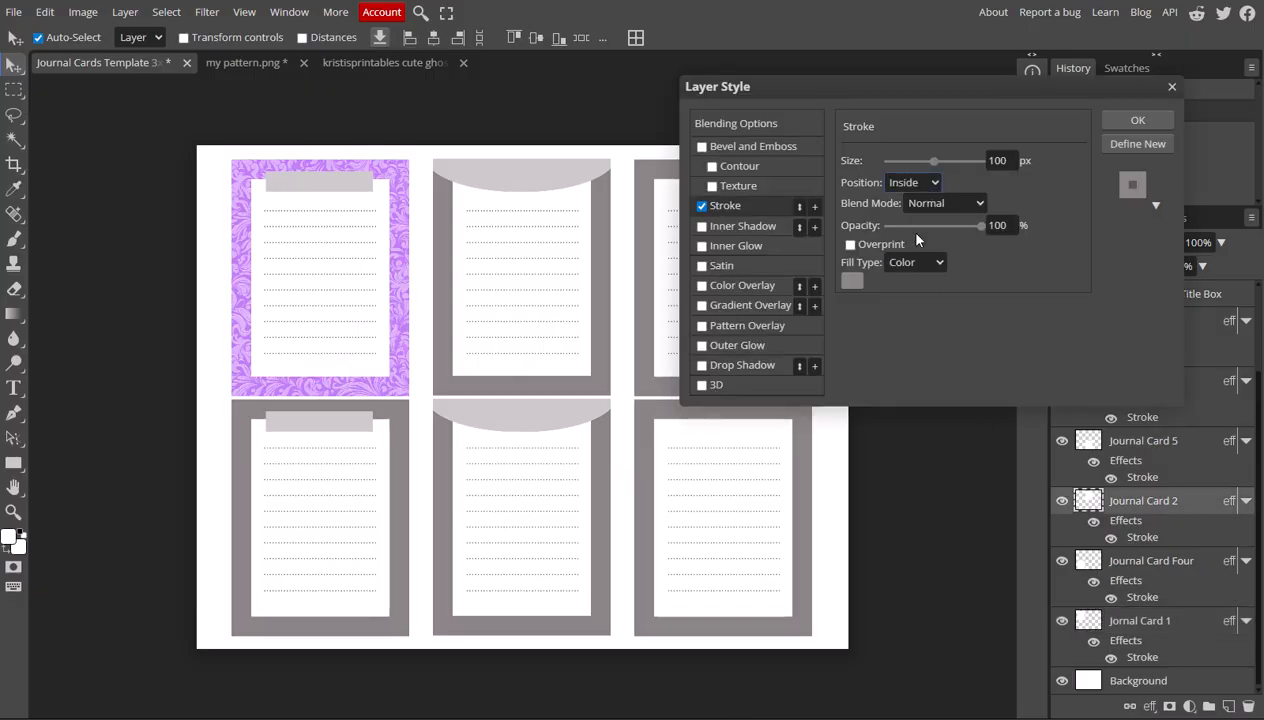
{"action": "left_click", "coordinate": [913, 265]}
{"action": "left_click", "coordinate": [910, 335]}
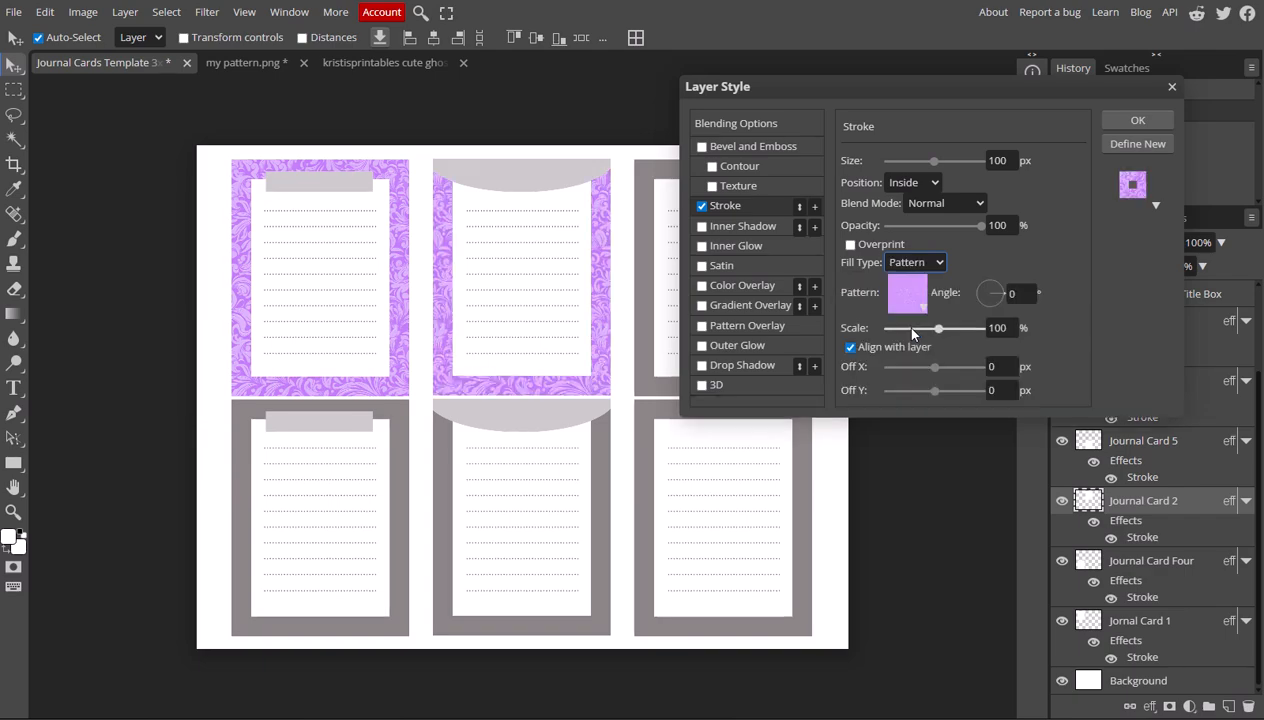
{"action": "left_click", "coordinate": [1137, 121]}
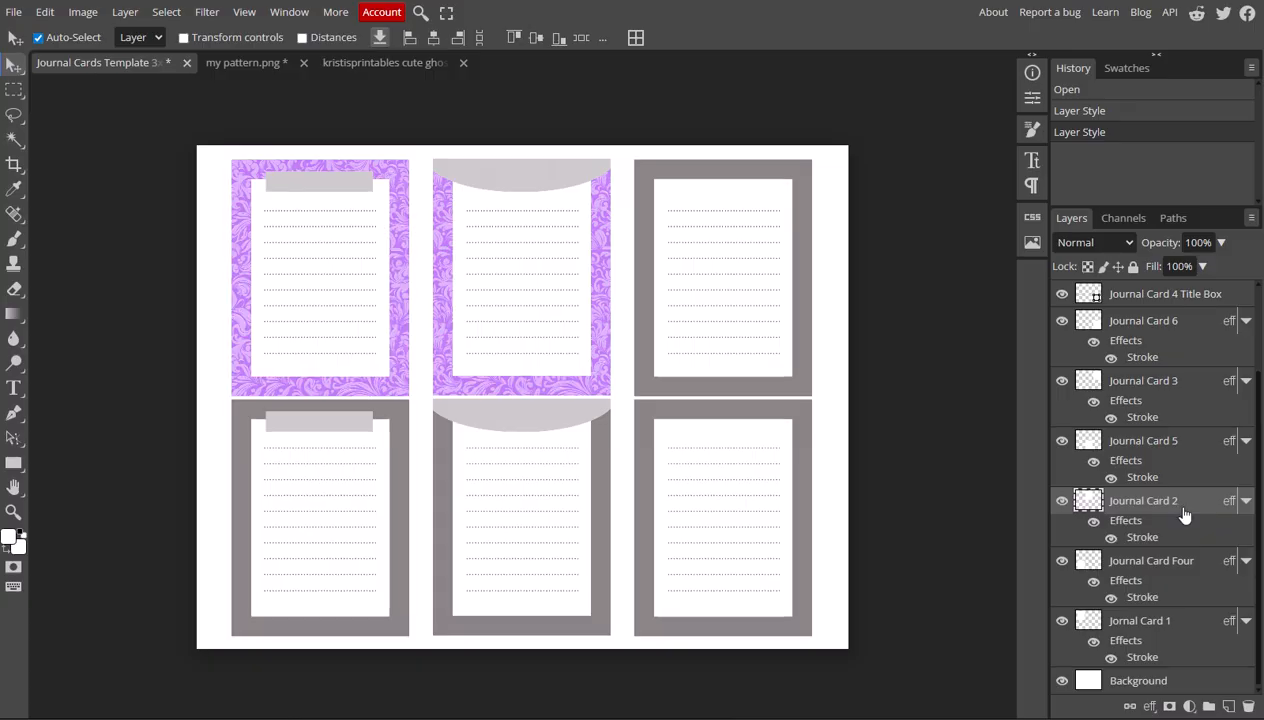
{"action": "double_click", "coordinate": [1140, 537]}
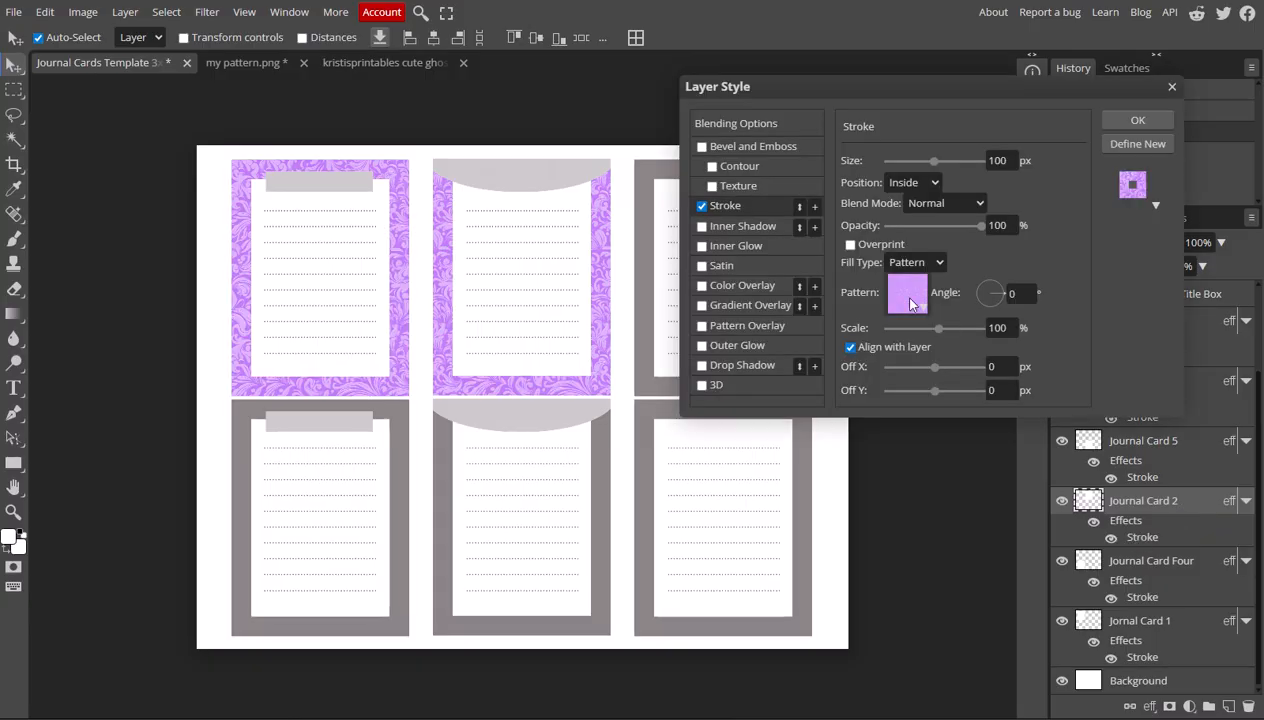
{"action": "left_click", "coordinate": [1137, 119]}
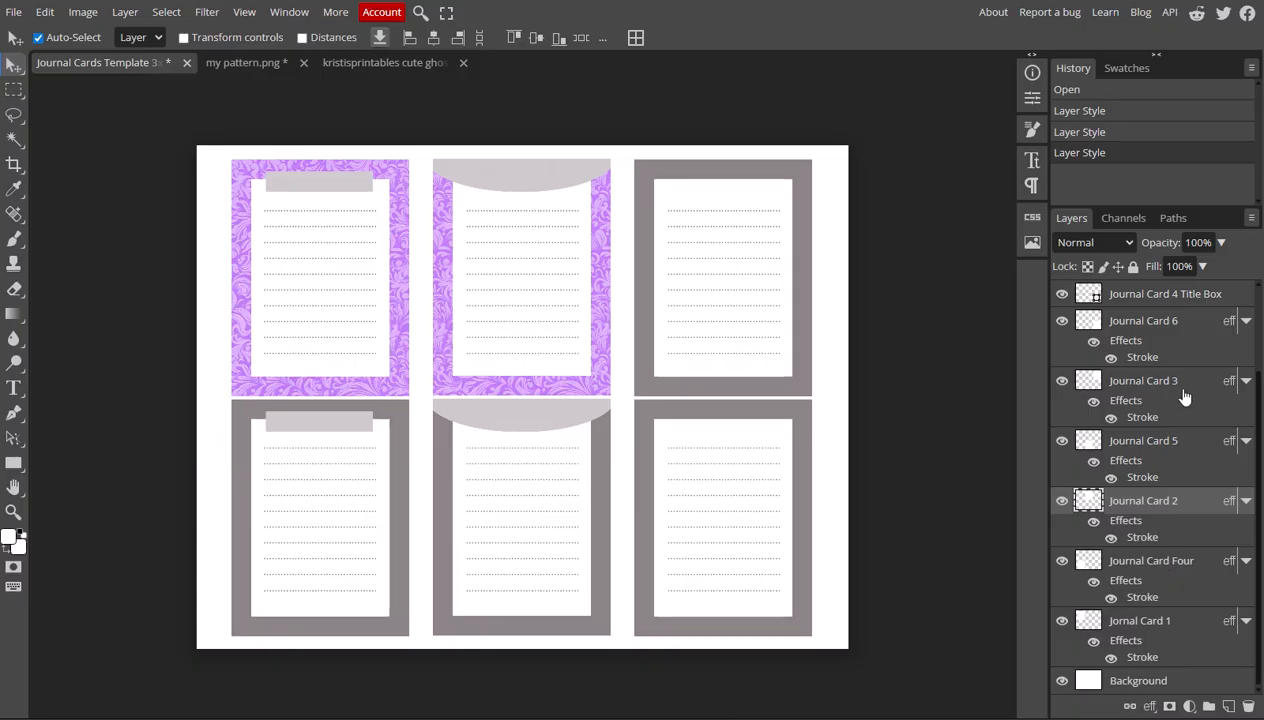
Set the Journal Card 3 stroke's fill type to Pattern, using the purple swirl pattern.
{"action": "double_click", "coordinate": [1139, 419]}
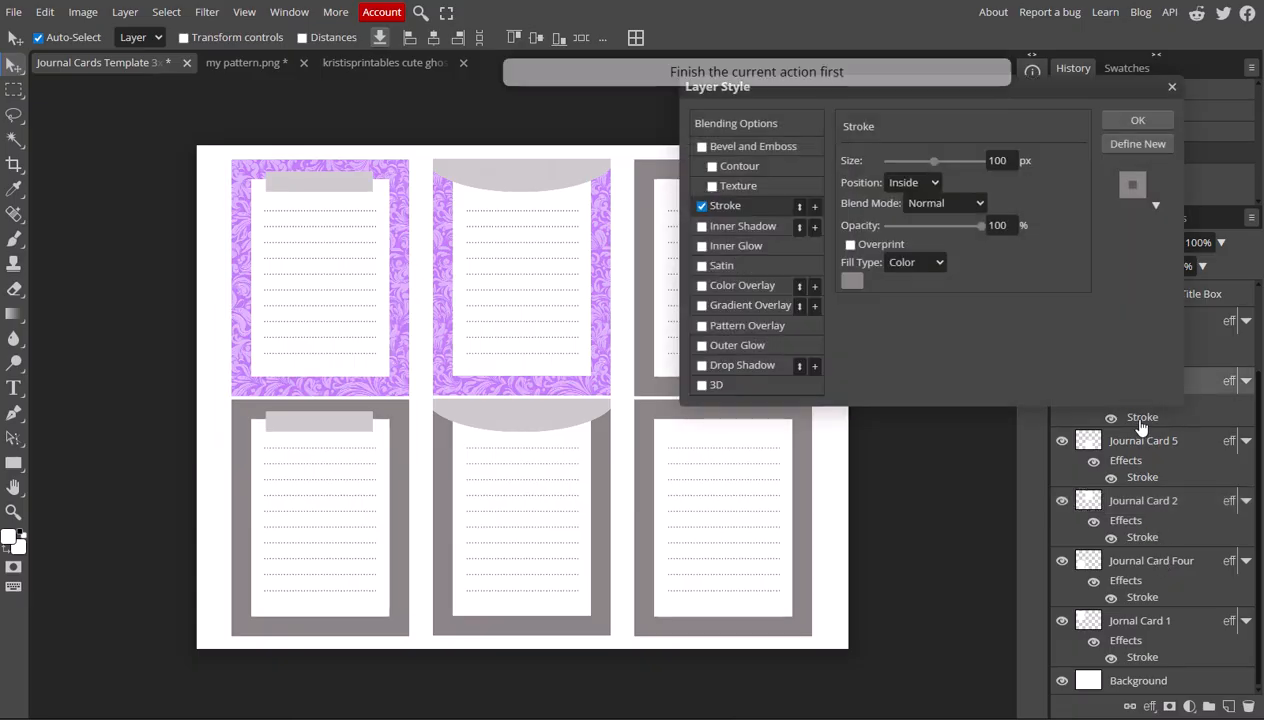
{"action": "left_click", "coordinate": [898, 261]}
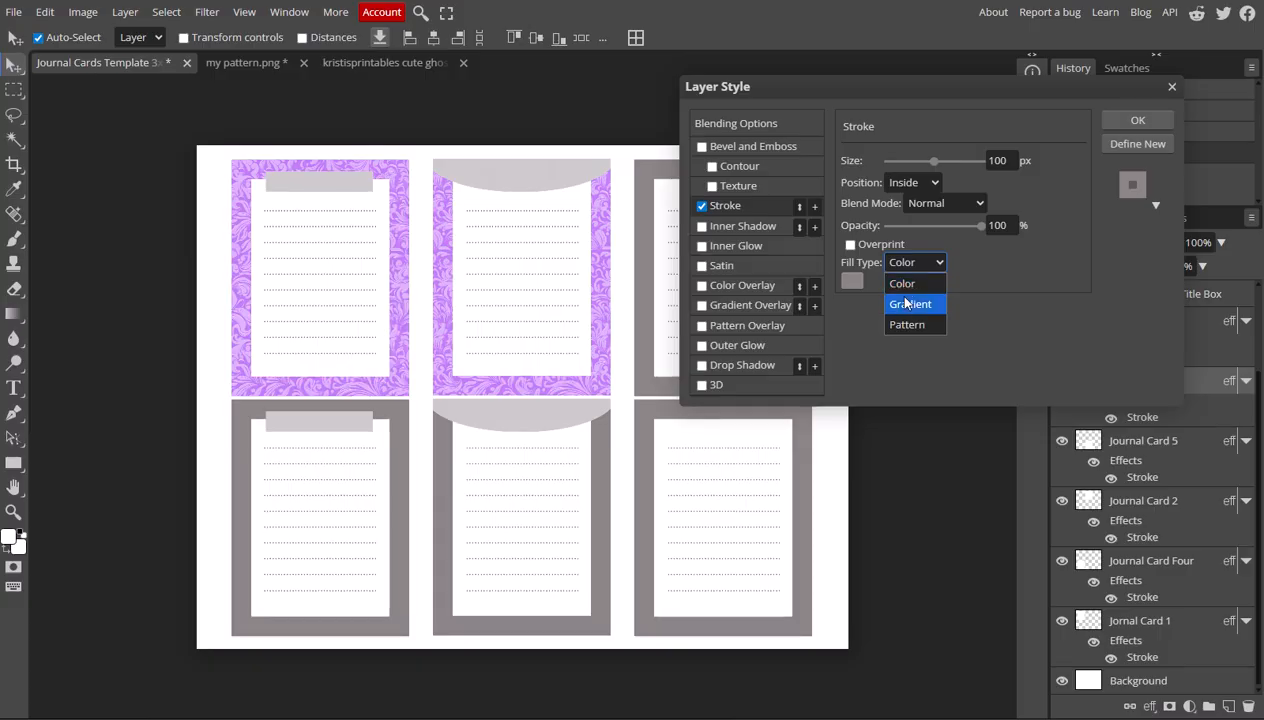
{"action": "left_click", "coordinate": [912, 328]}
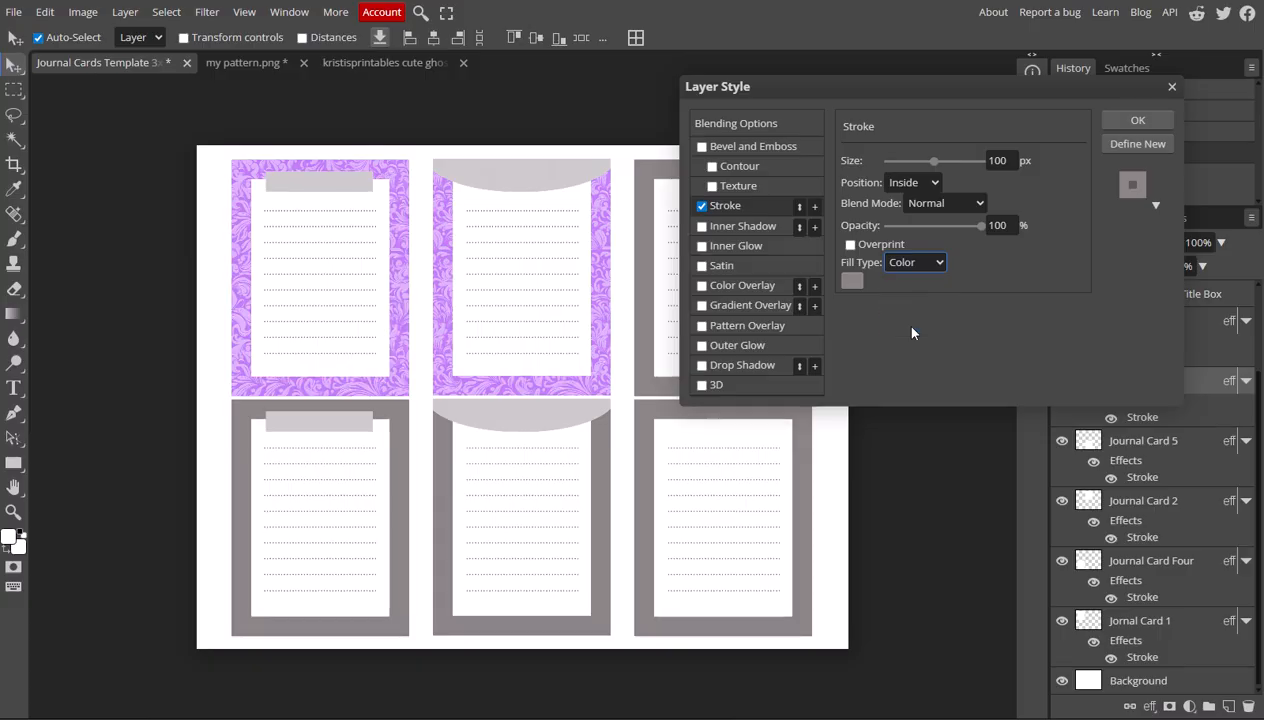
{"action": "left_click", "coordinate": [1133, 120]}
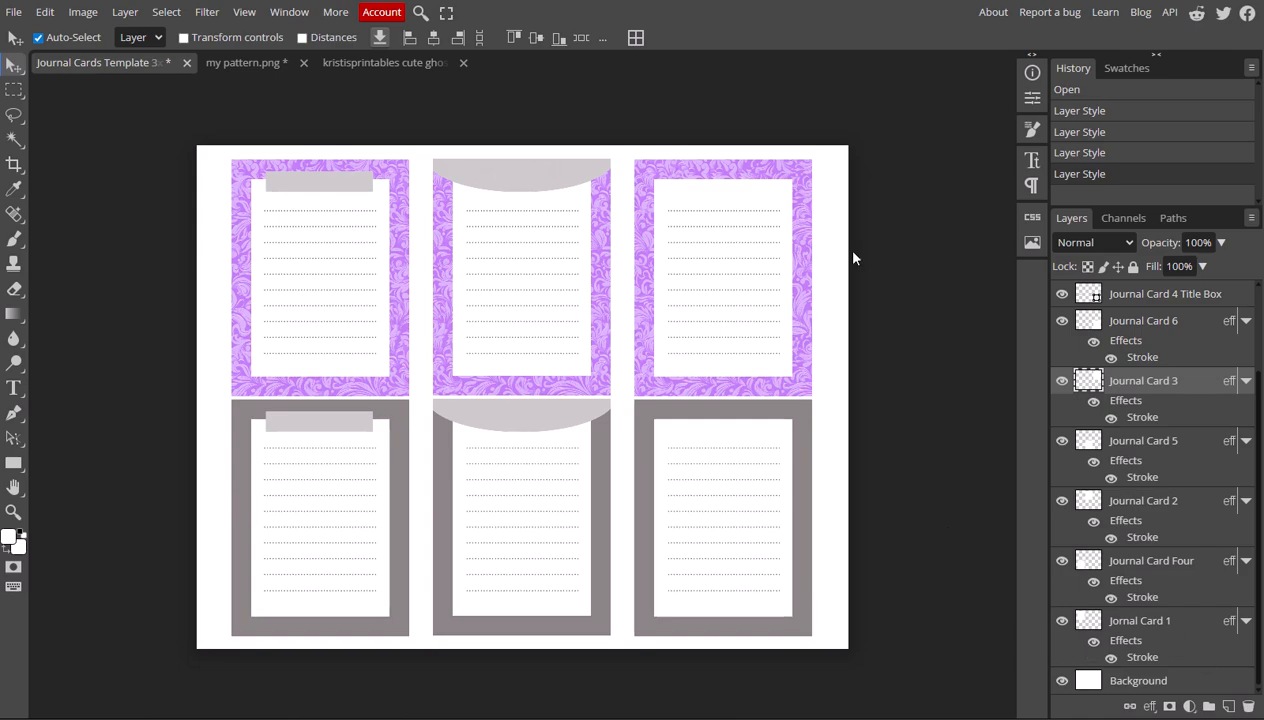
Apply the purple pattern fill to the stroke of the Journal Card Four layer.
{"action": "left_click", "coordinate": [1156, 568]}
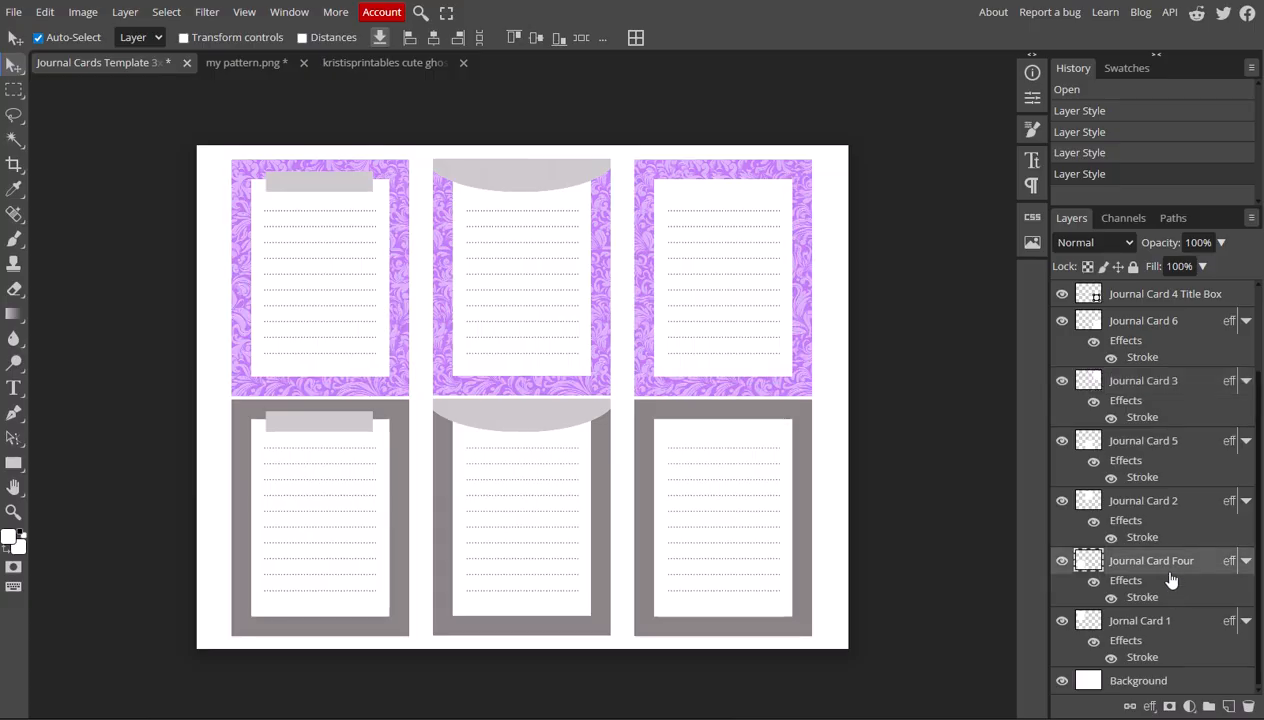
{"action": "double_click", "coordinate": [1145, 599]}
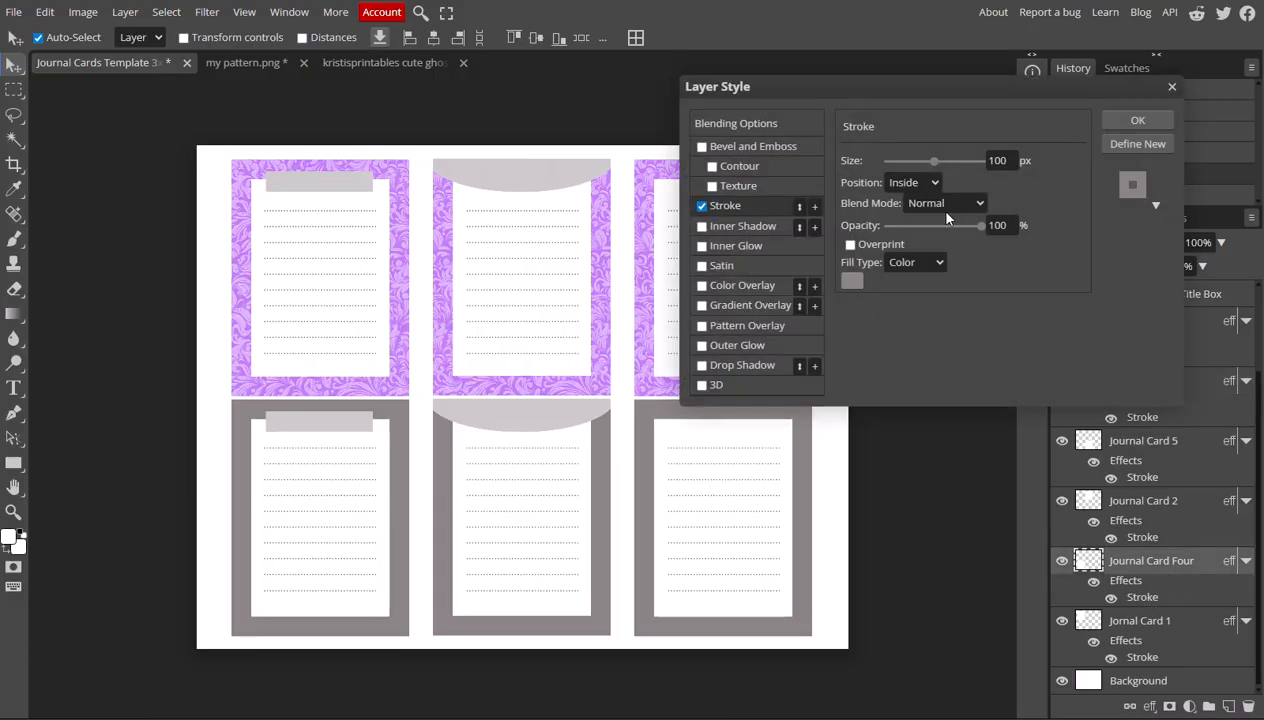
{"action": "left_click", "coordinate": [910, 262]}
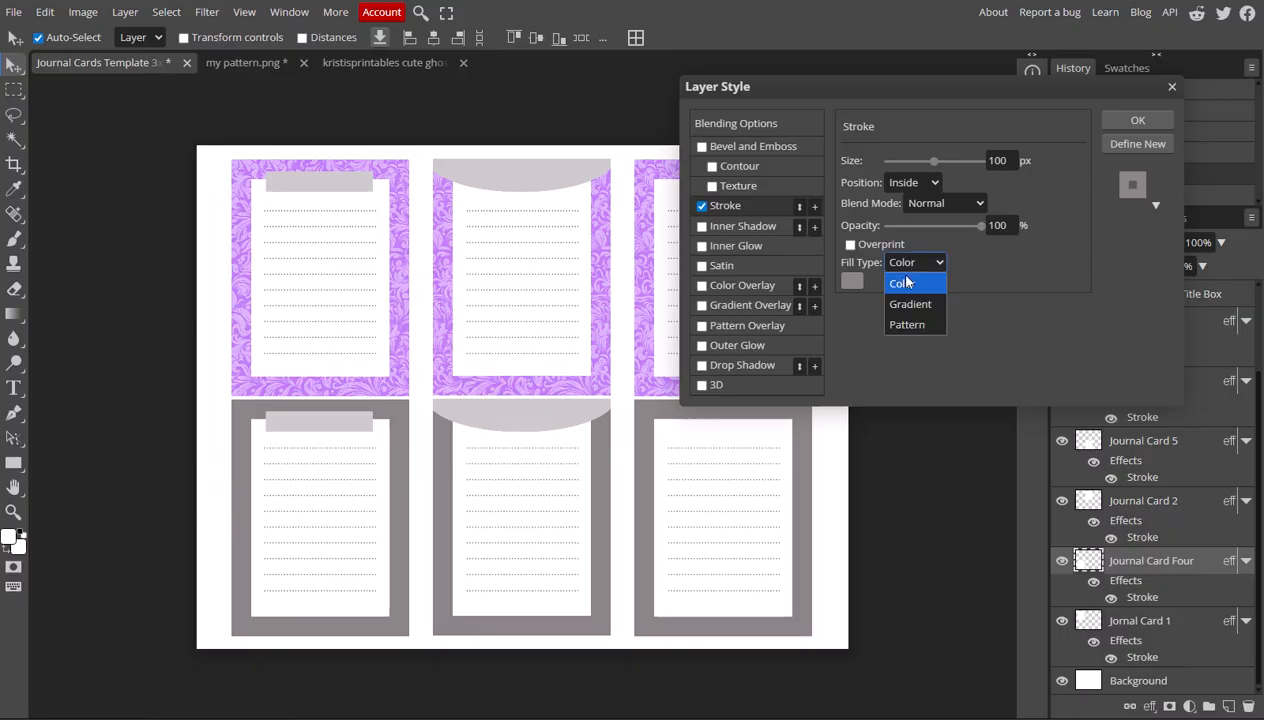
{"action": "left_click", "coordinate": [904, 327]}
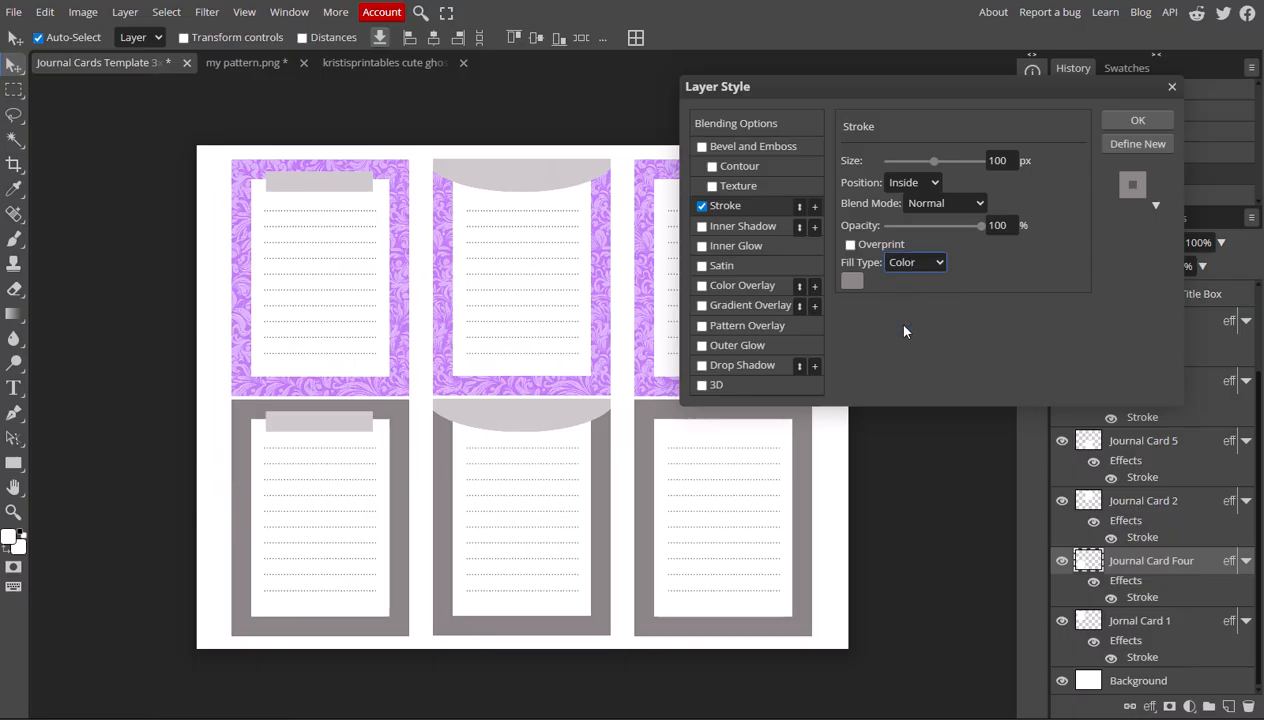
{"action": "left_click", "coordinate": [1124, 122]}
Apply the purple pattern fill to the stroke of the Journal Card 5 layer.
{"action": "left_click", "coordinate": [1180, 449]}
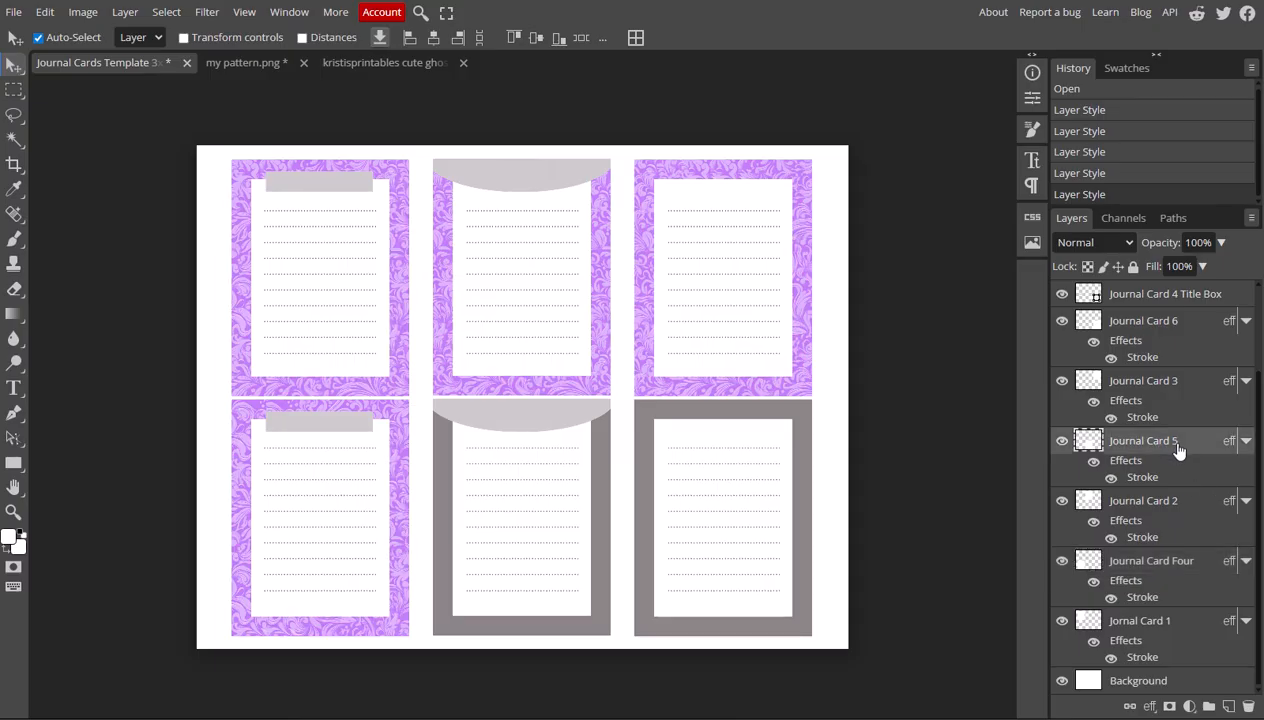
{"action": "double_click", "coordinate": [1108, 470]}
{"action": "left_click", "coordinate": [912, 264]}
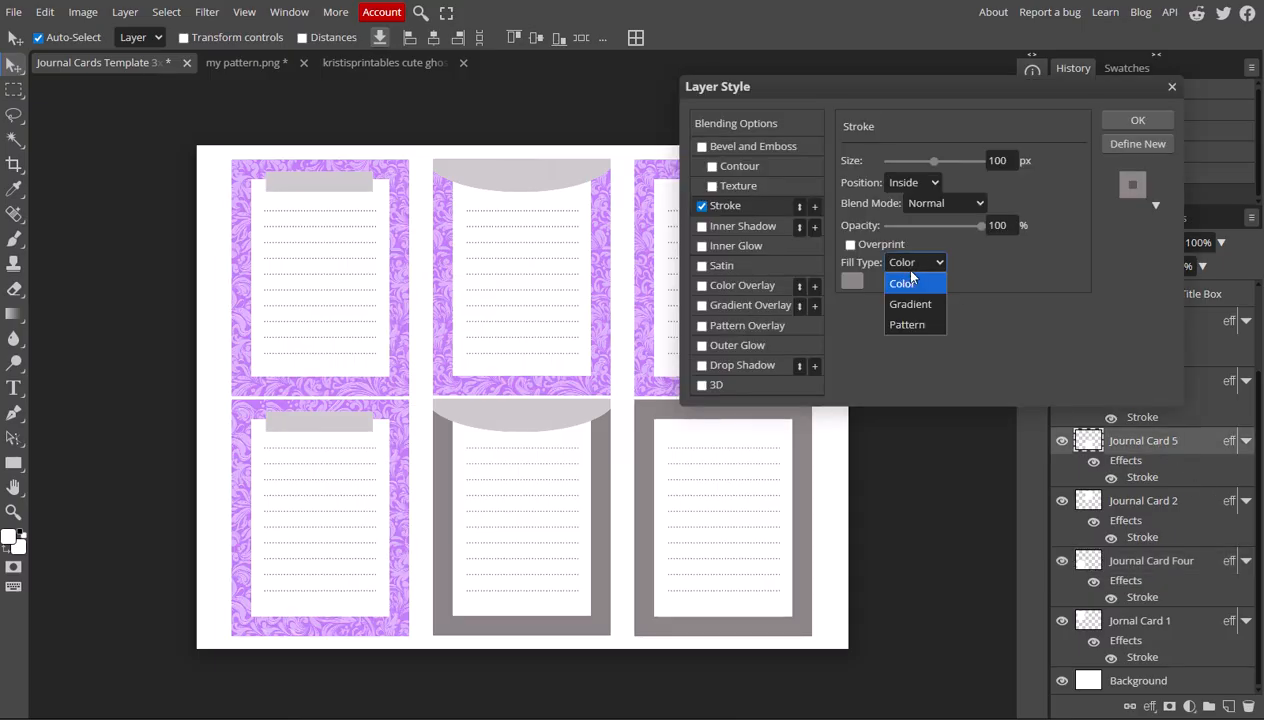
{"action": "left_click", "coordinate": [912, 331]}
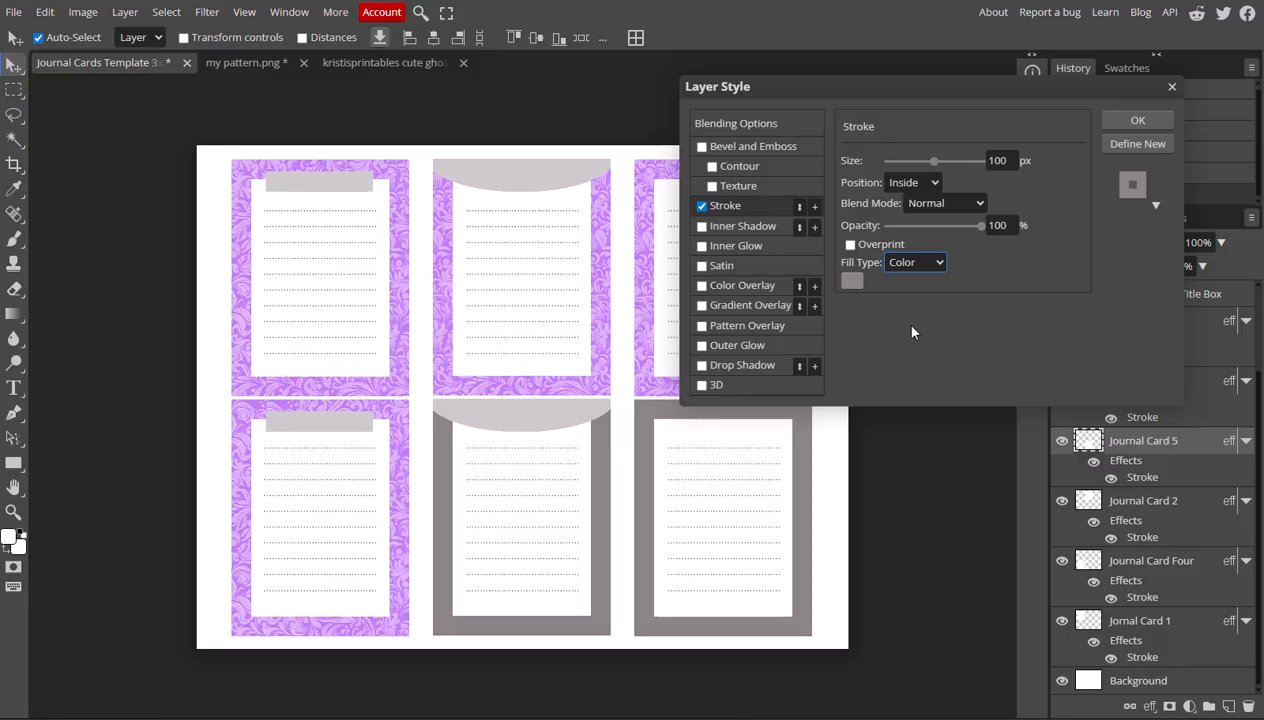
{"action": "left_click", "coordinate": [1138, 120]}
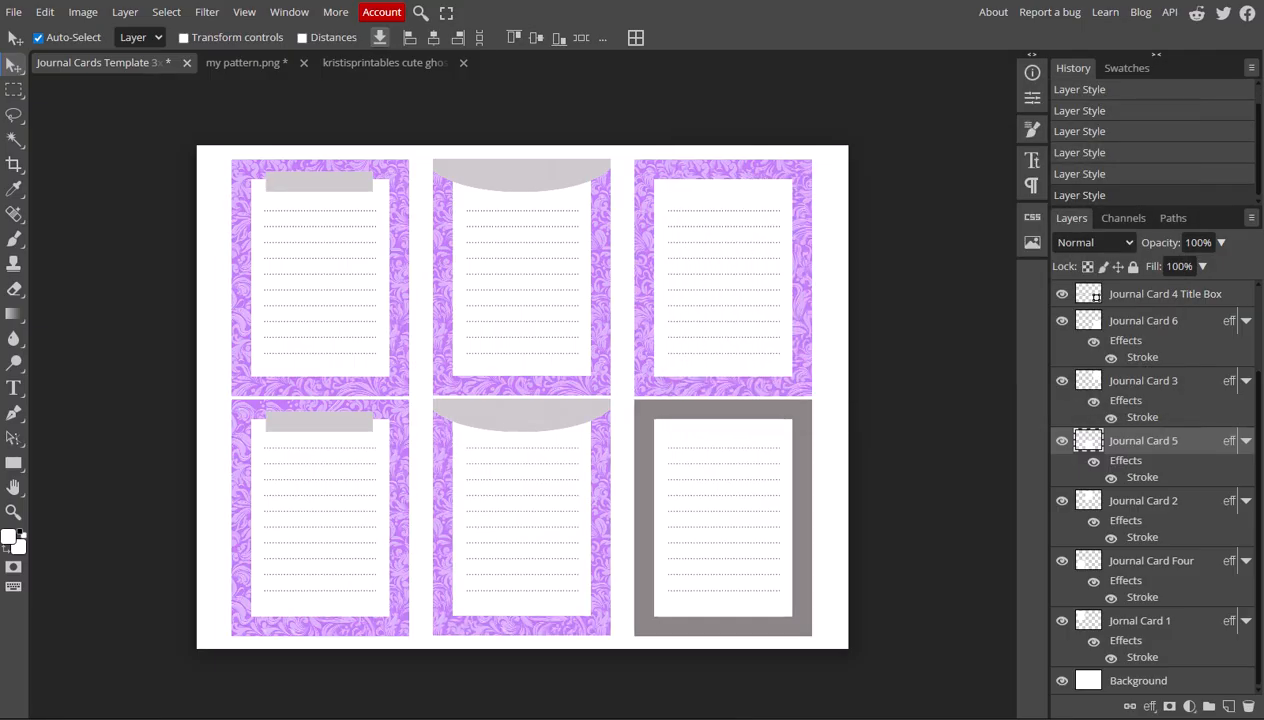
Apply the purple pattern fill to the stroke of the Journal Card 6 layer.
{"action": "left_click", "coordinate": [1196, 331]}
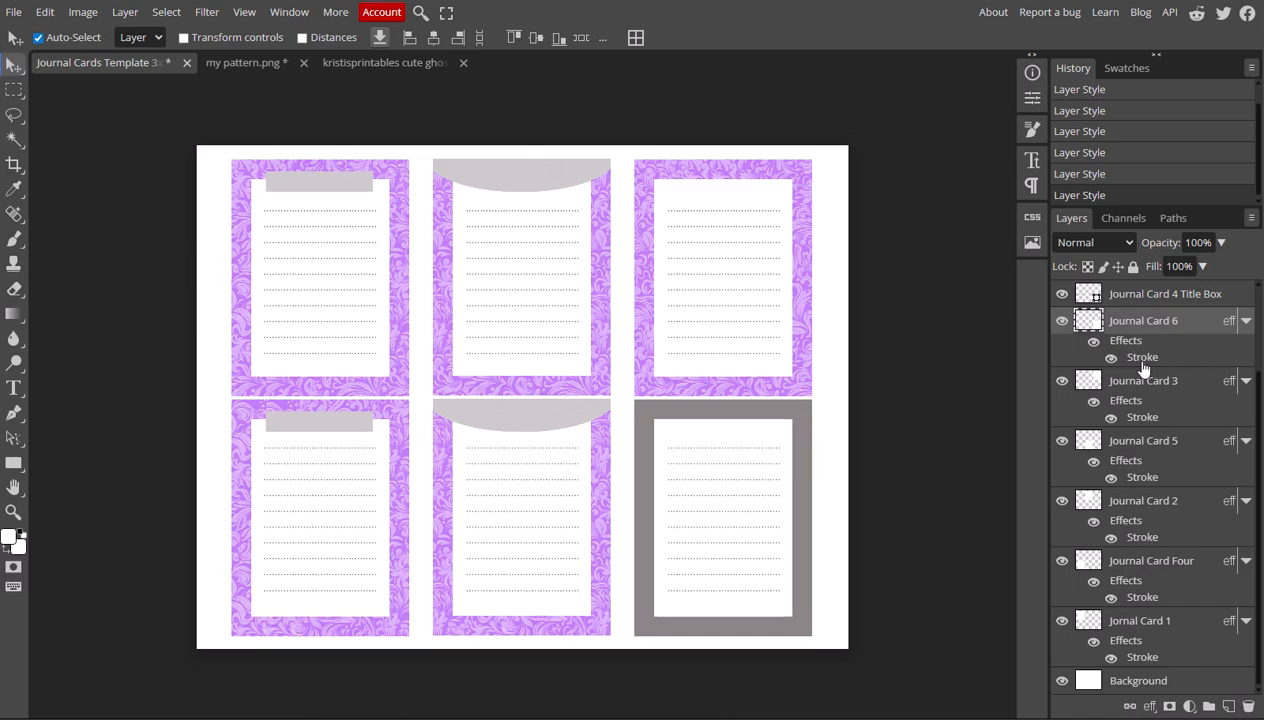
{"action": "double_click", "coordinate": [1142, 360]}
{"action": "left_click", "coordinate": [930, 266]}
{"action": "left_click", "coordinate": [908, 331]}
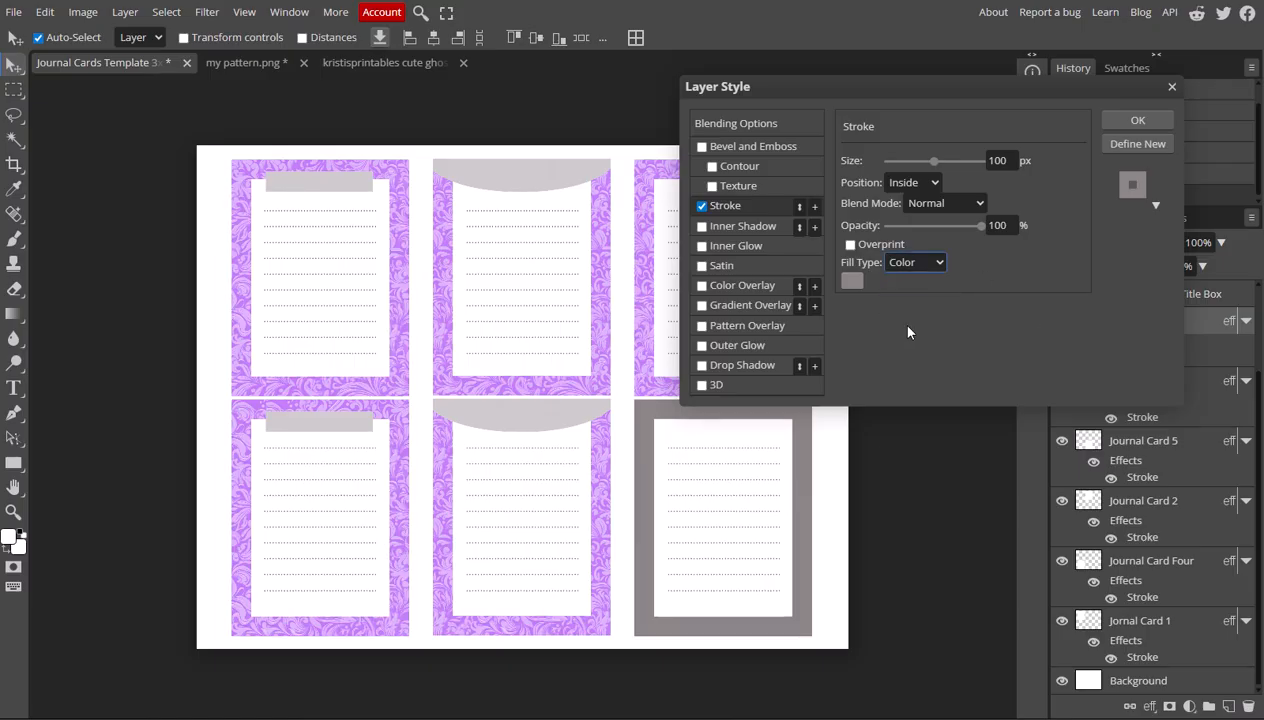
{"action": "left_click", "coordinate": [1134, 121]}
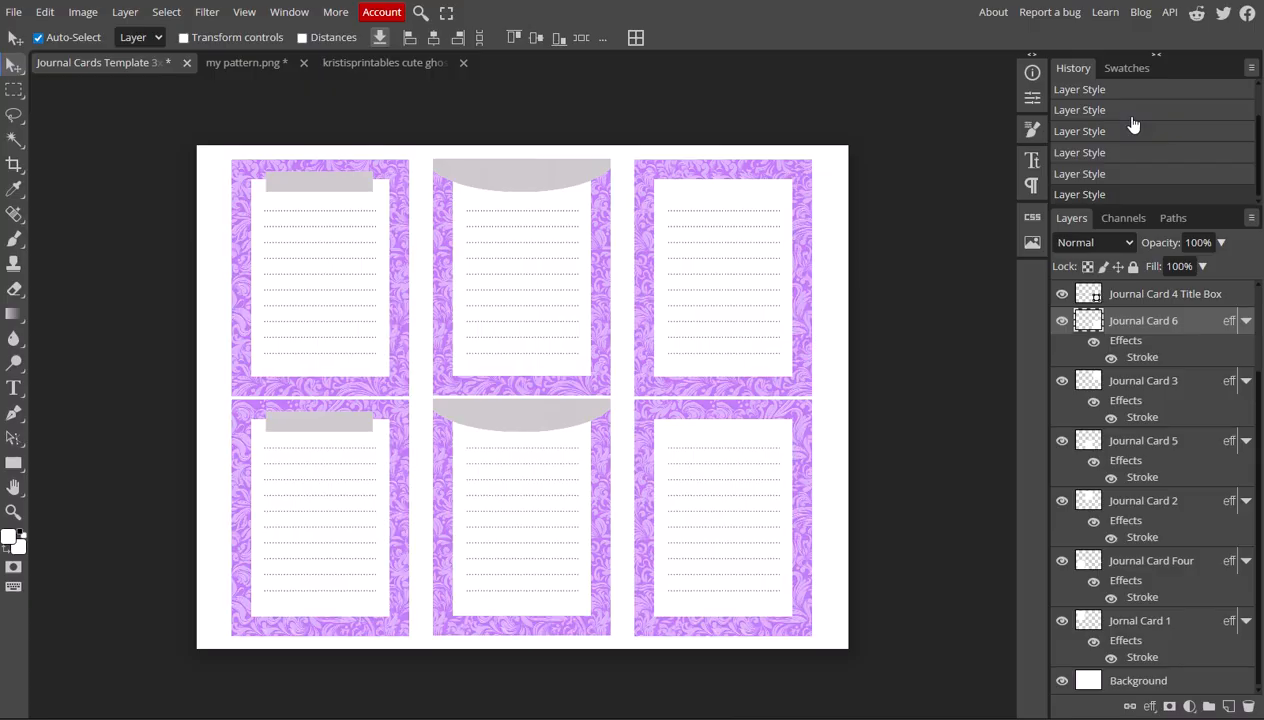
Add a Color Overlay effect to the Journal Card 1 Title Box layer.
{"action": "scroll", "coordinate": [1176, 347], "scroll_direction": "up", "scroll_amount": 1}
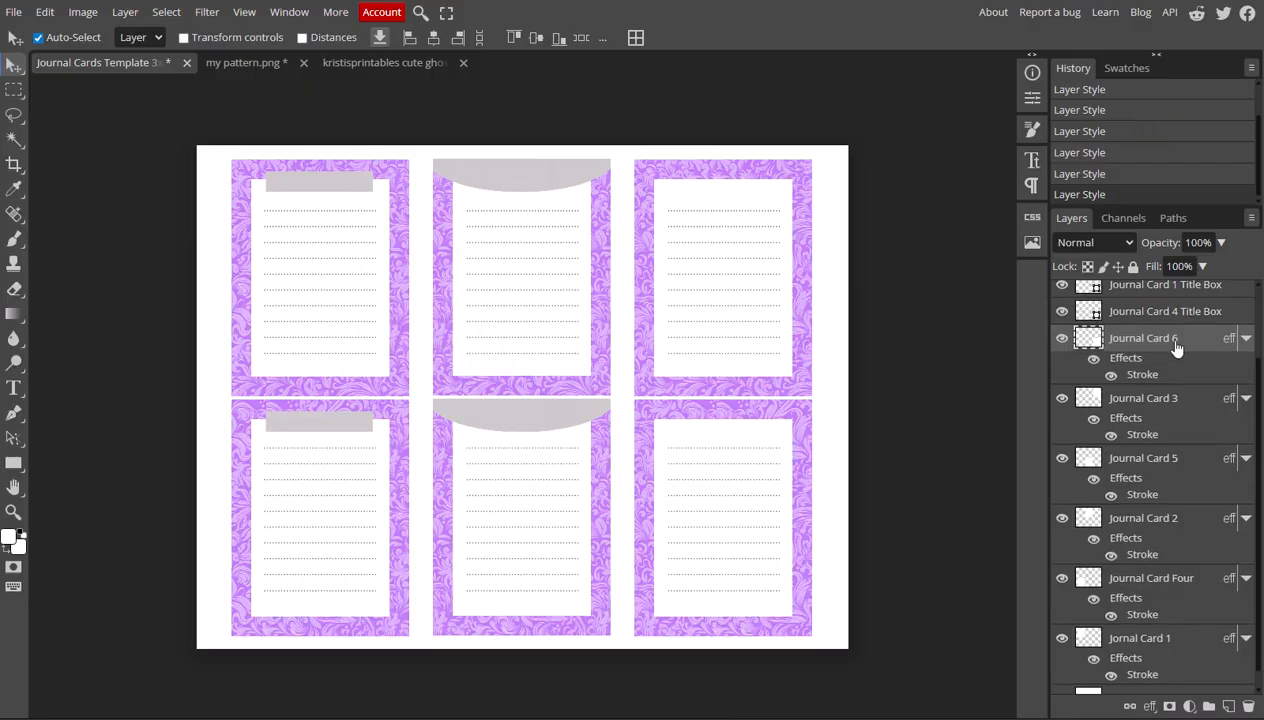
{"action": "scroll", "coordinate": [1176, 347], "scroll_direction": "up", "scroll_amount": 3}
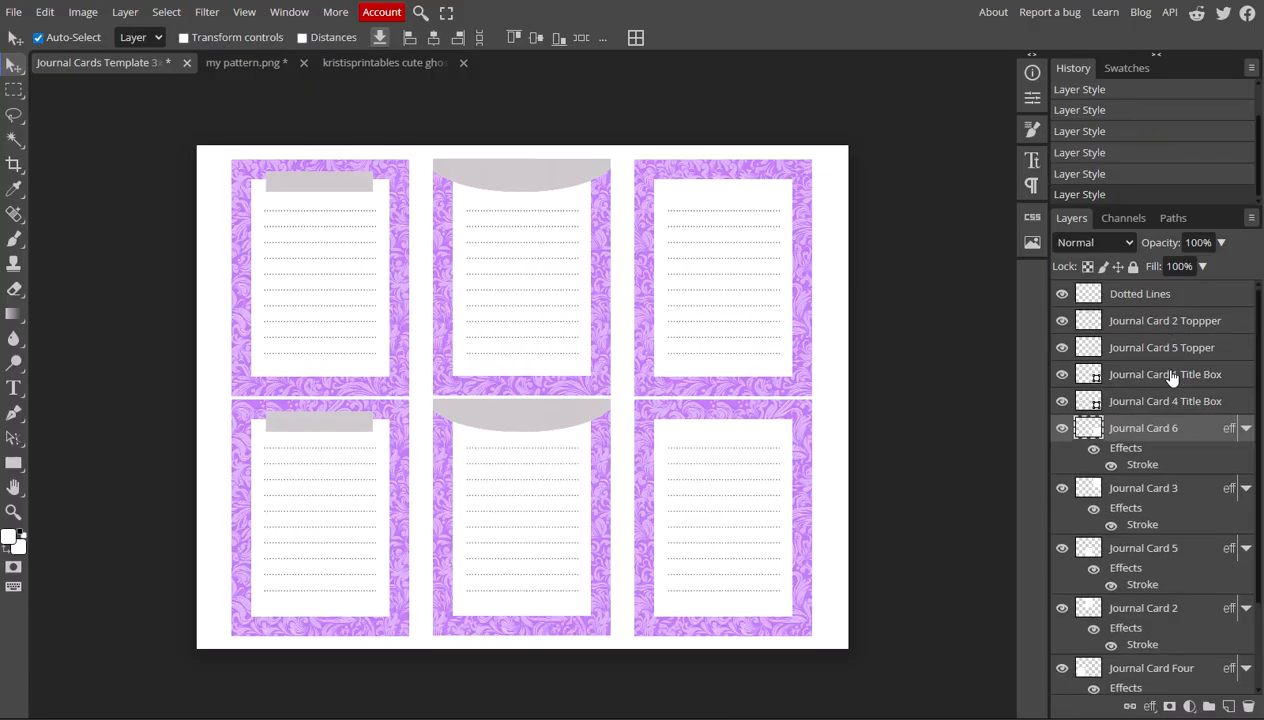
{"action": "left_click", "coordinate": [1208, 383]}
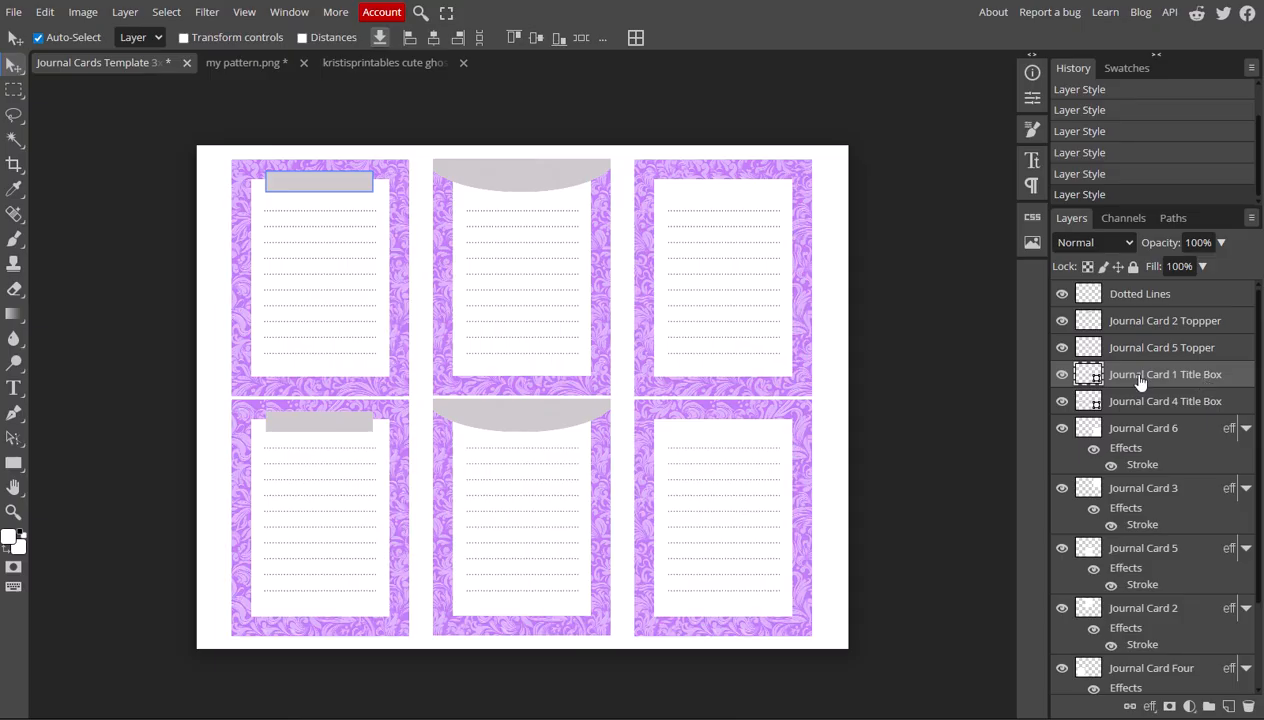
{"action": "left_click", "coordinate": [1063, 376]}
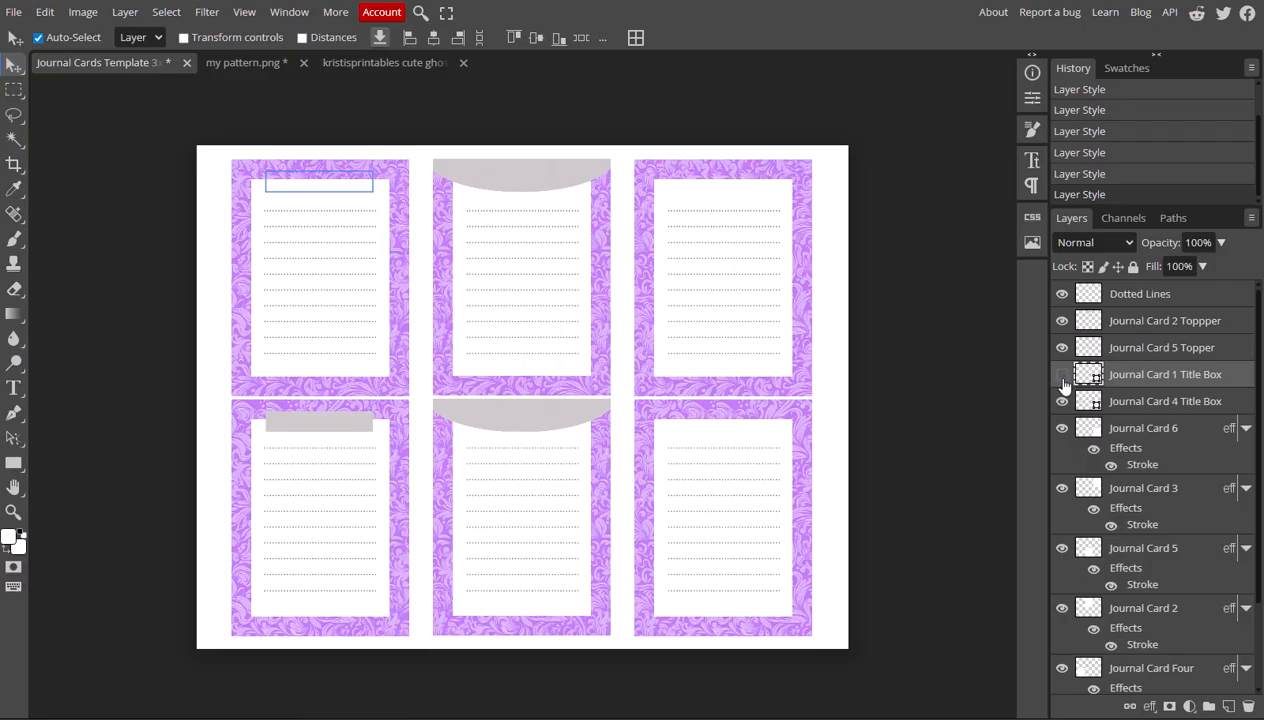
{"action": "left_click", "coordinate": [1062, 376]}
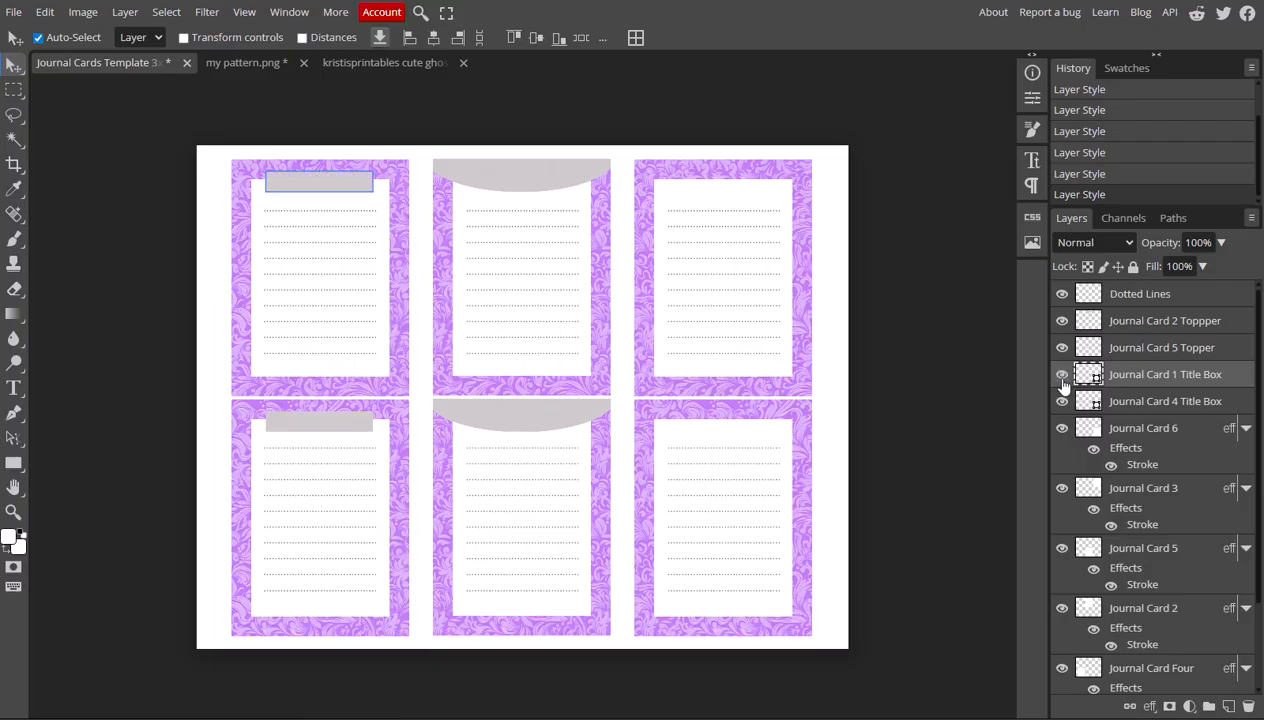
{"action": "left_click", "coordinate": [1152, 707]}
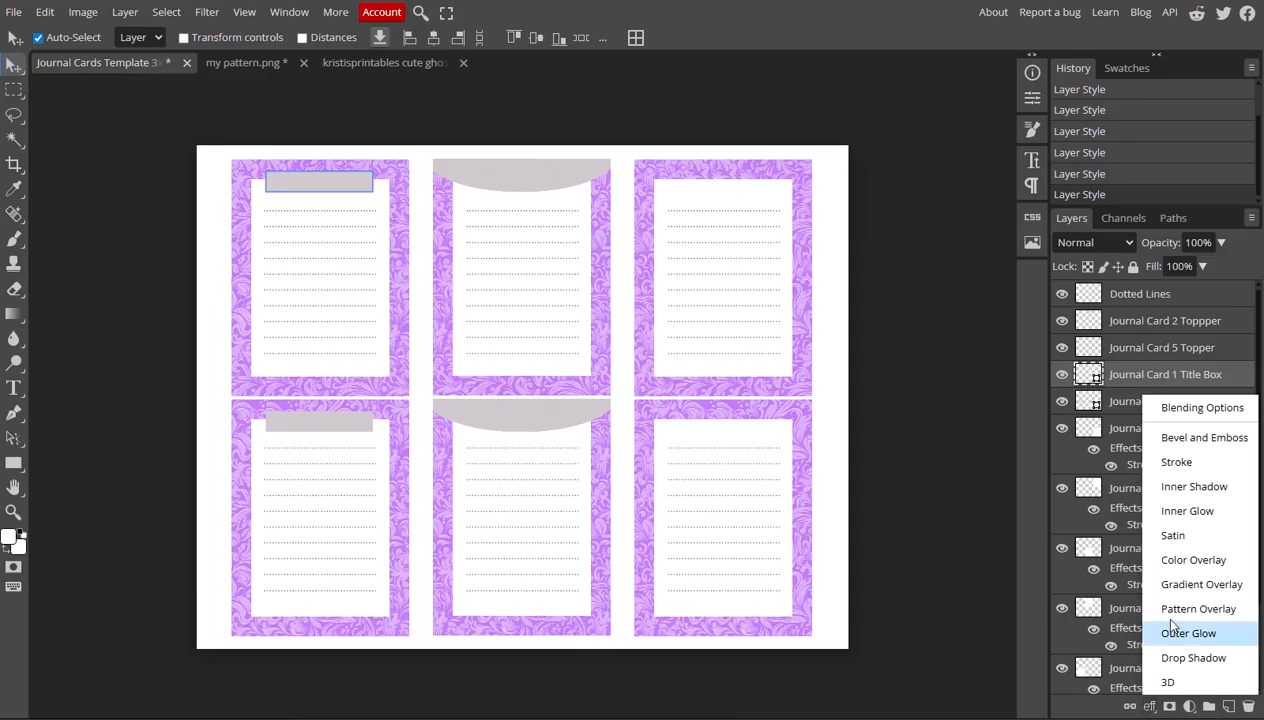
{"action": "left_click", "coordinate": [1190, 560]}
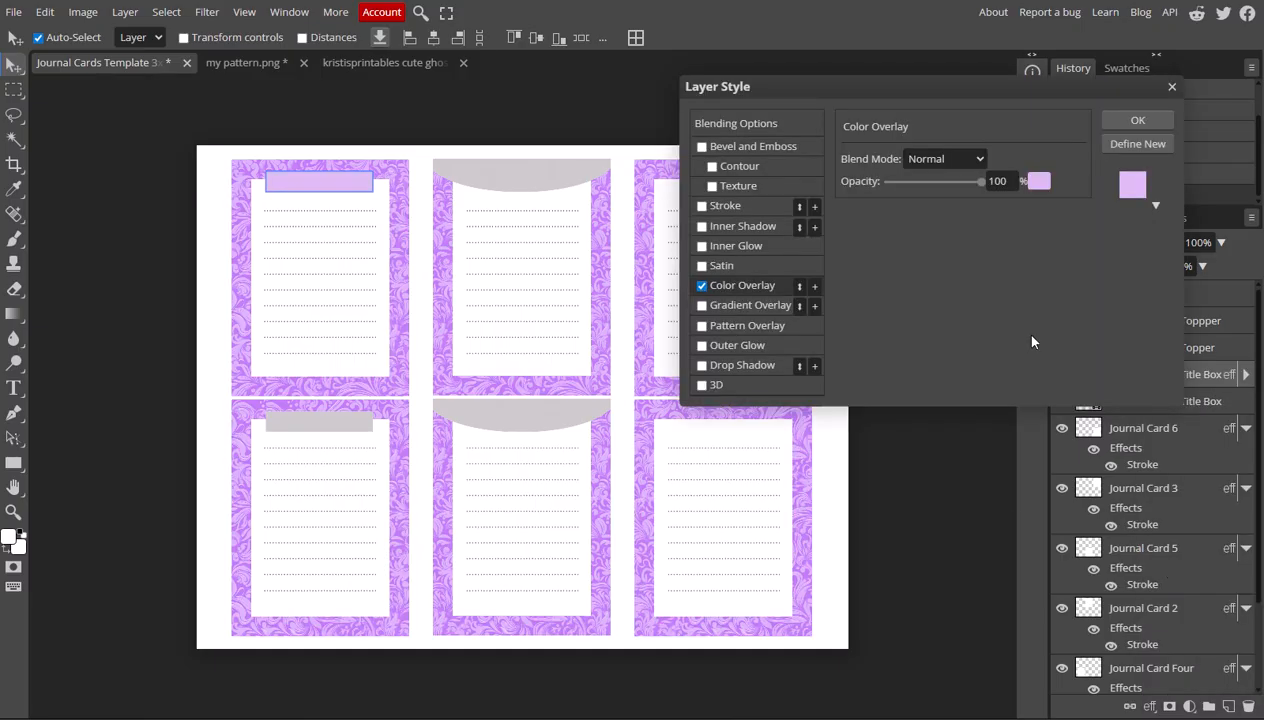
Set the Journal Card 1 Title Box overlay colour to the darker purple 9554c8, starting from a colour sampled from the border pattern.
{"action": "left_click", "coordinate": [1040, 181]}
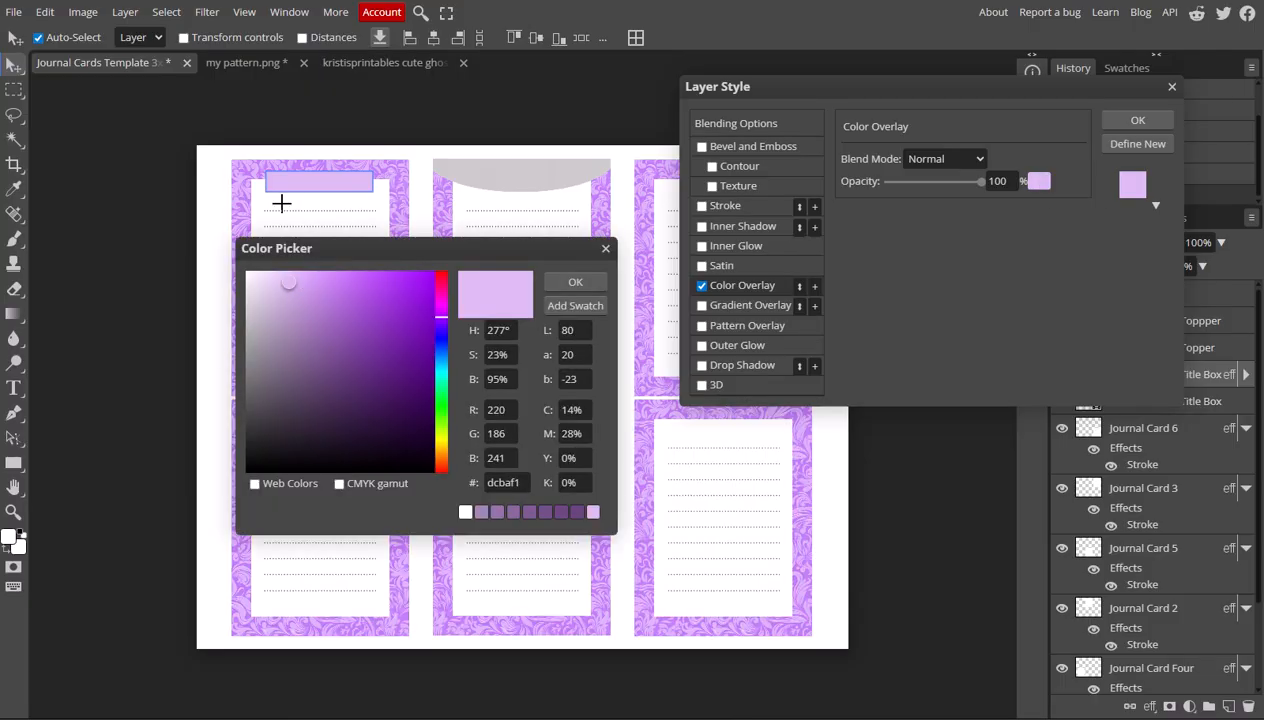
{"action": "left_click", "coordinate": [238, 179]}
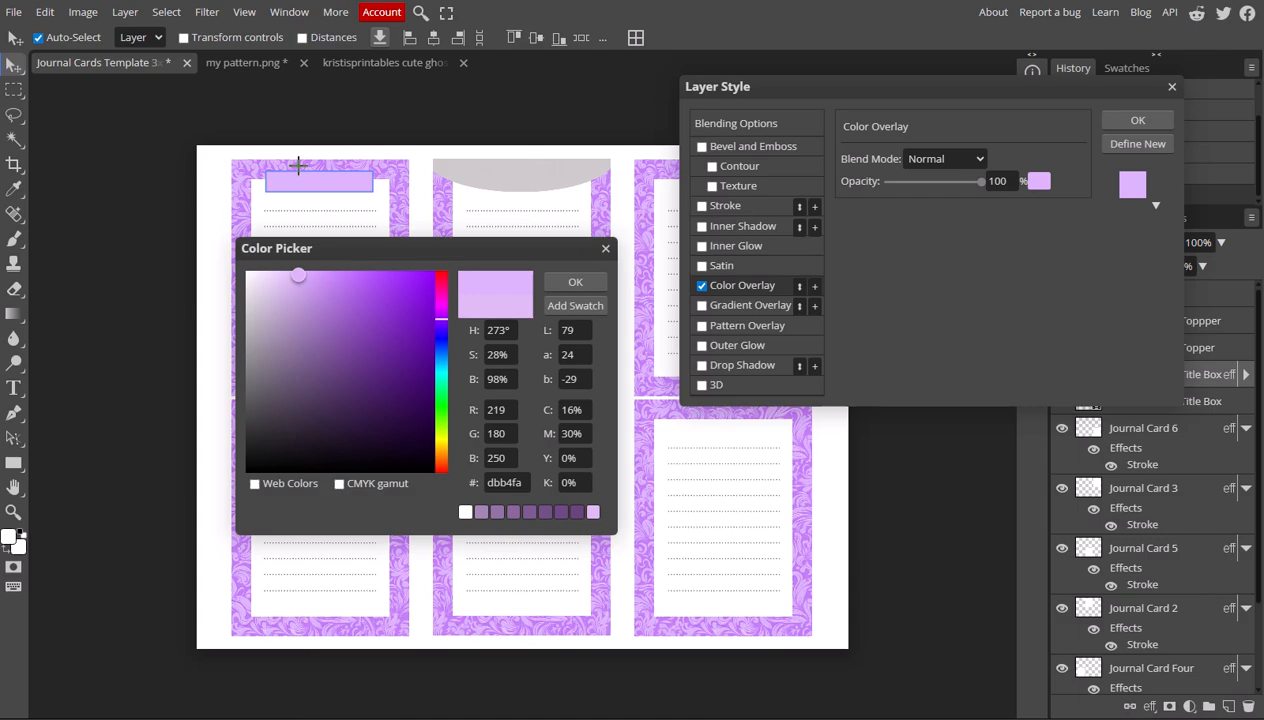
{"action": "left_click", "coordinate": [241, 208]}
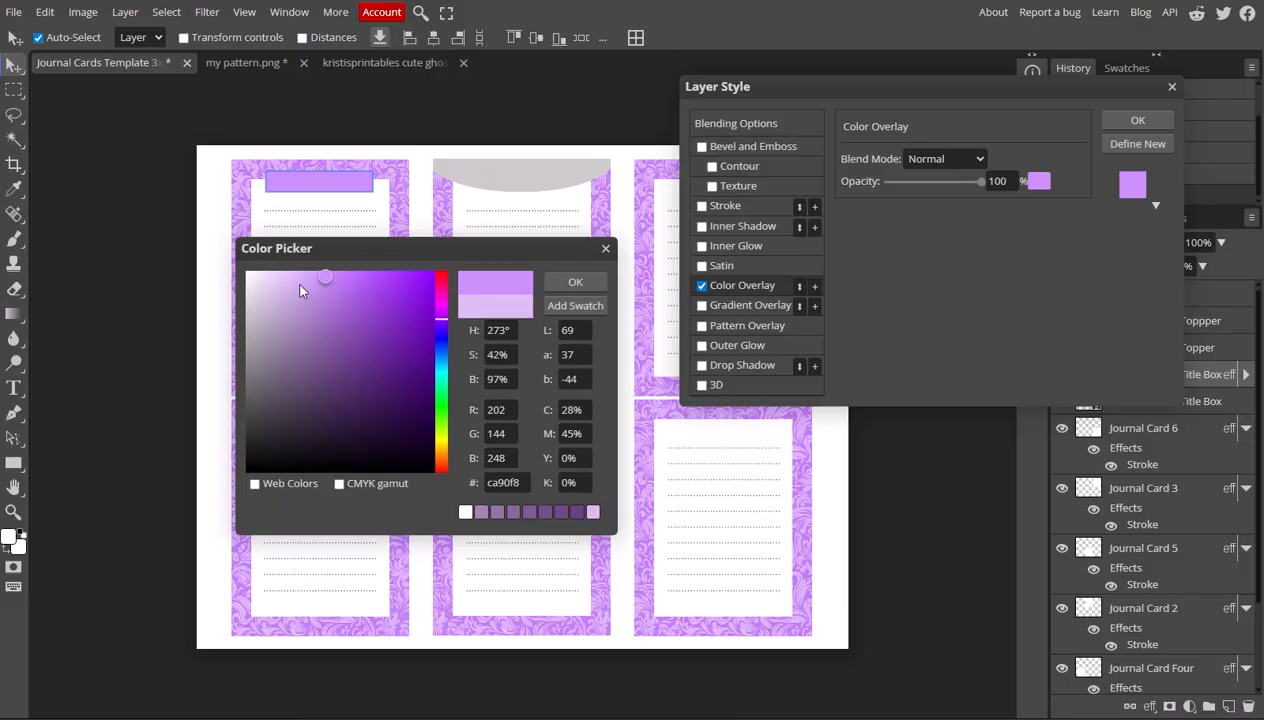
{"action": "mouse_move", "coordinate": [324, 278]}
{"action": "left_mouse_down"}
{"action": "mouse_move", "coordinate": [327, 349]}
{"action": "mouse_move", "coordinate": [319, 296]}
{"action": "mouse_move", "coordinate": [348, 314]}
{"action": "left_mouse_up"}
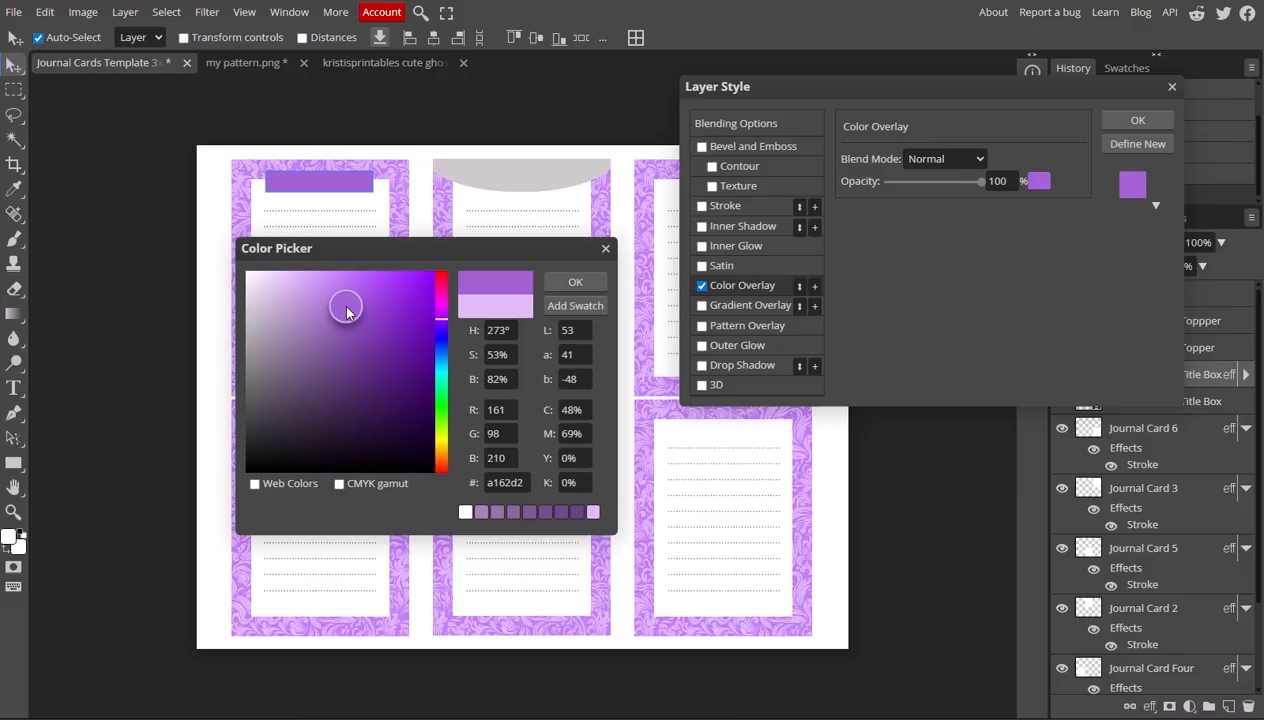
{"action": "left_click_drag", "start_coordinate": [352, 322], "coordinate": [356, 320]}
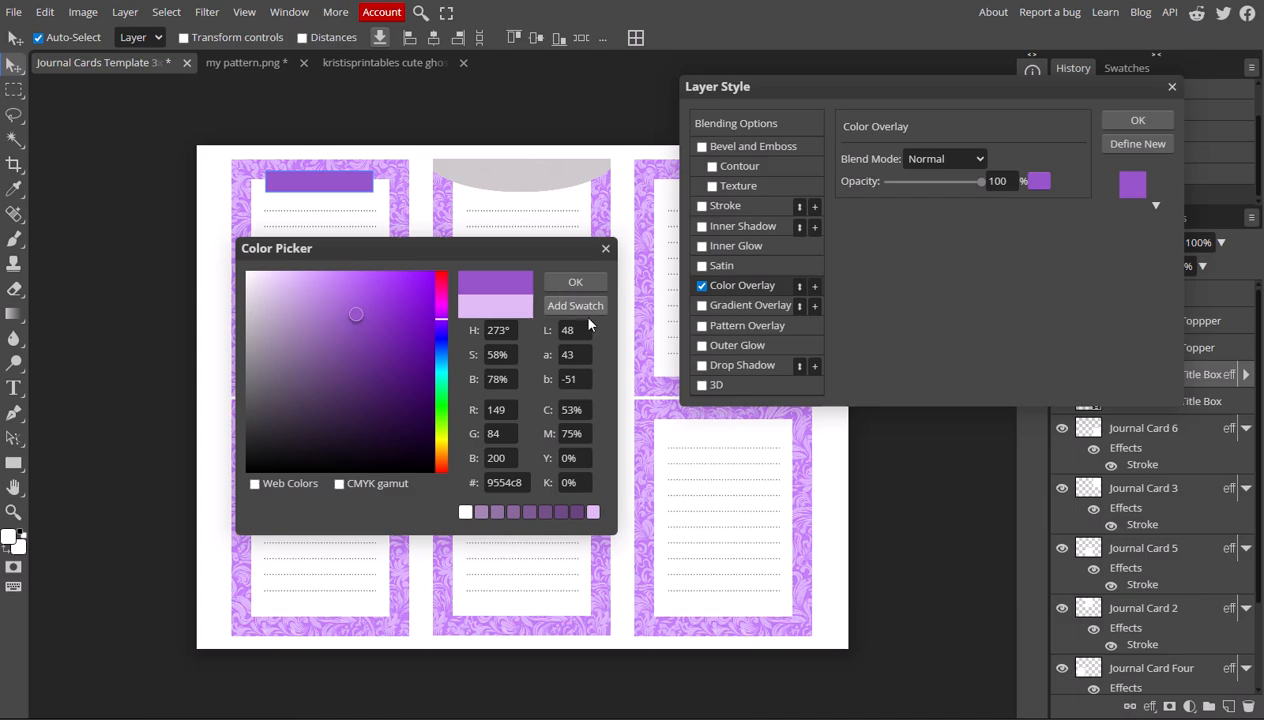
{"action": "left_click", "coordinate": [562, 282]}
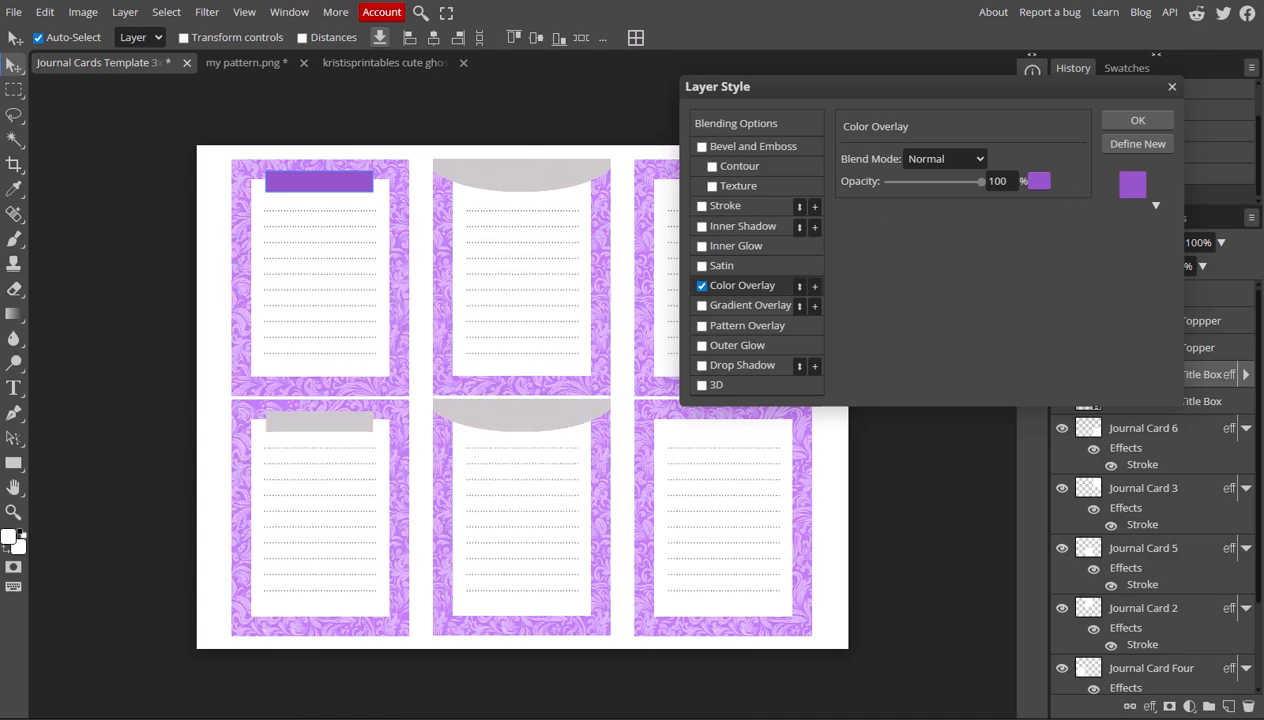
{"action": "left_click", "coordinate": [1126, 122]}
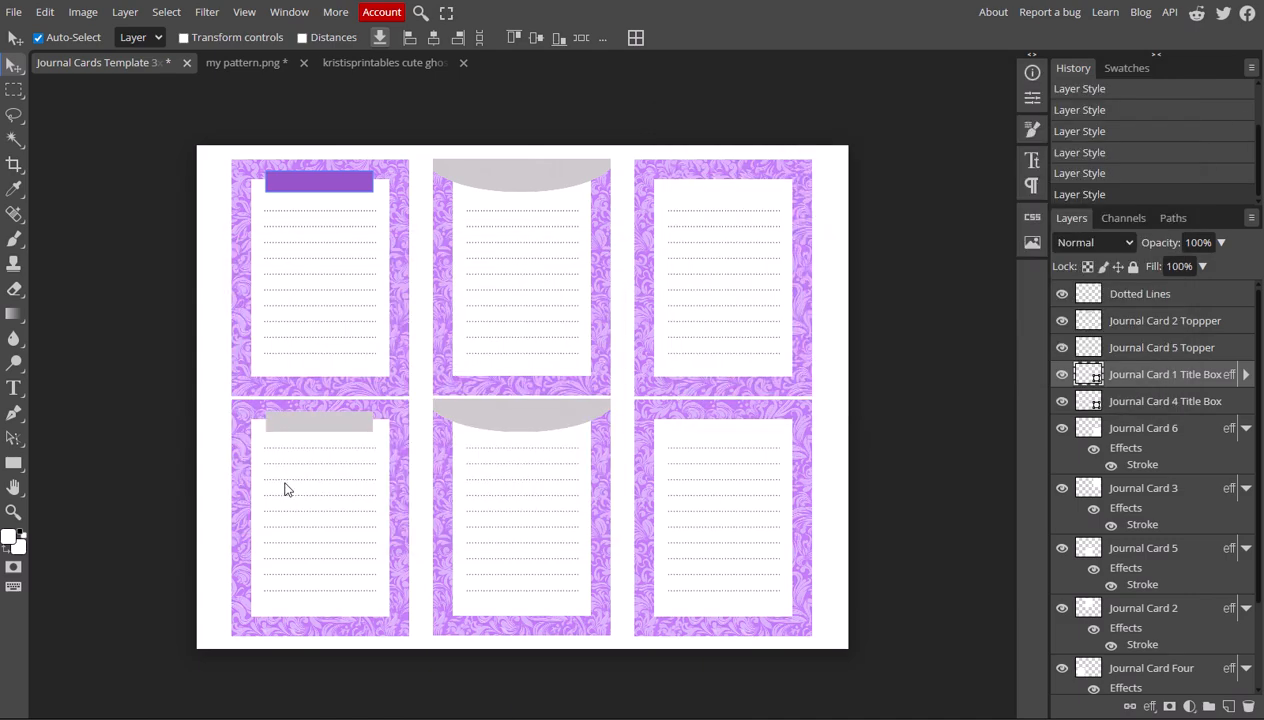
Apply the same dark purple Color Overlay to the Journal Card 4 Title Box layer.
{"action": "left_click", "coordinate": [1178, 414]}
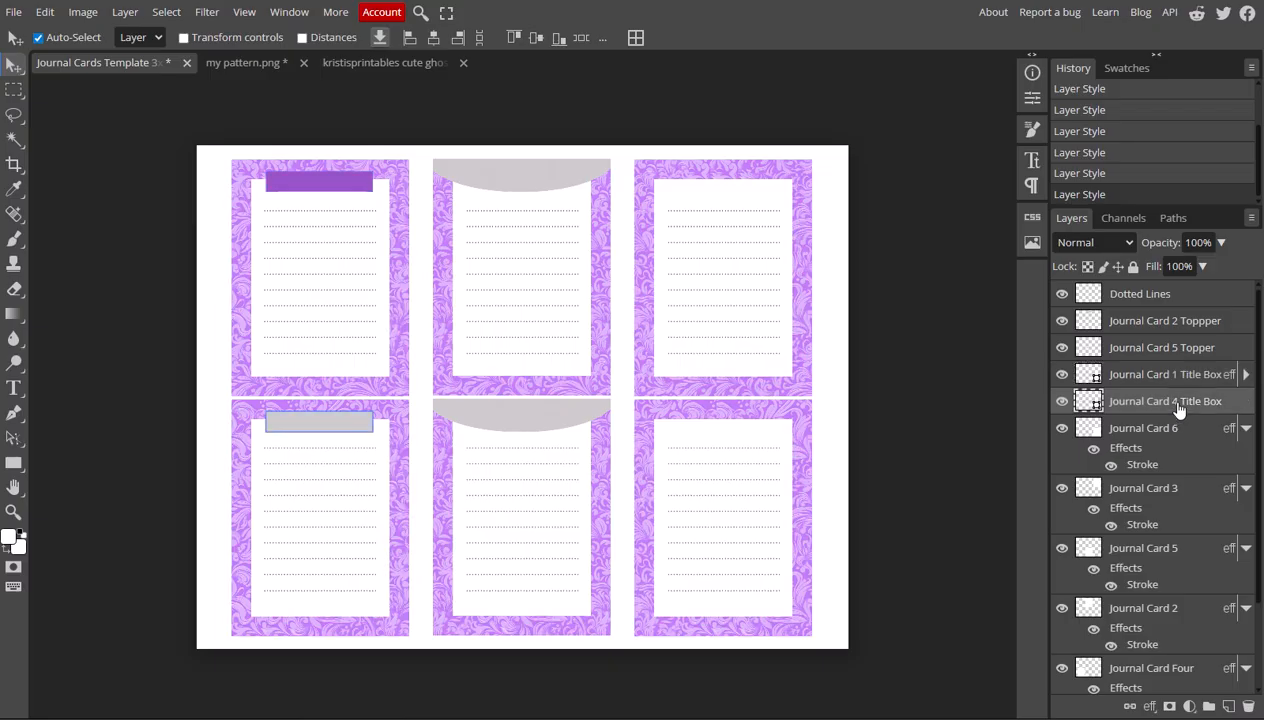
{"action": "left_click", "coordinate": [1150, 707]}
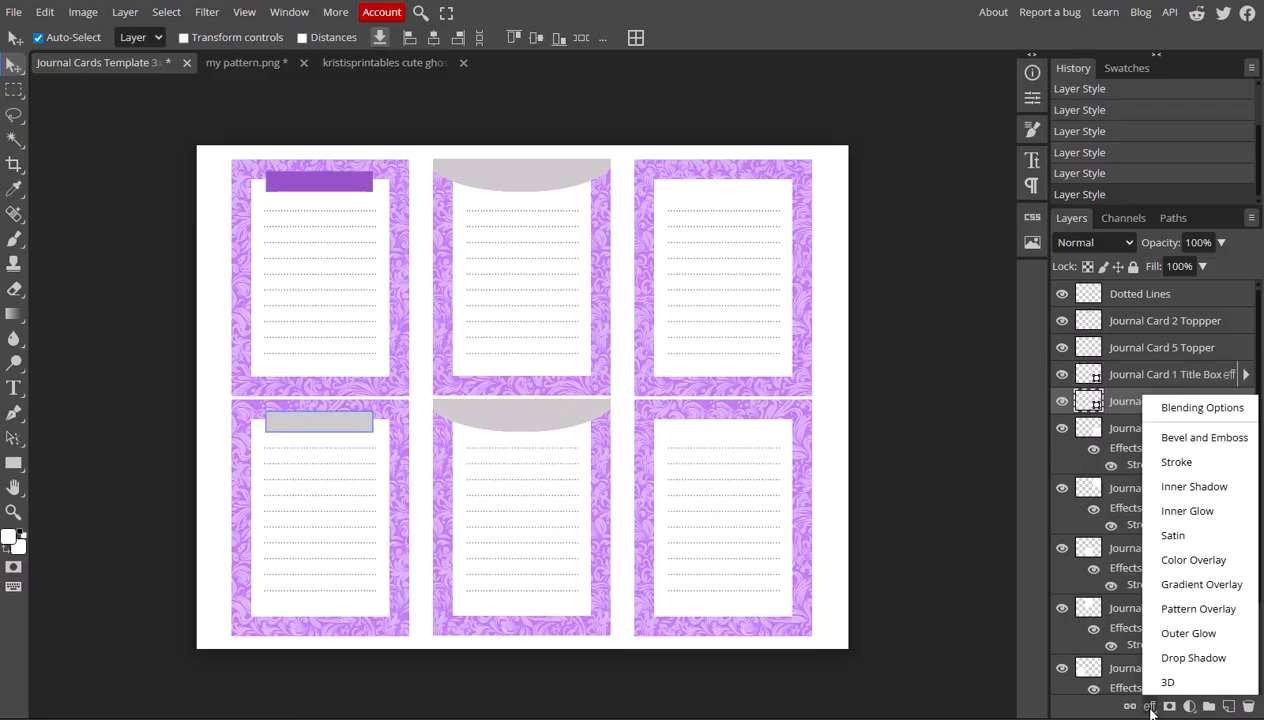
{"action": "left_click", "coordinate": [1176, 558]}
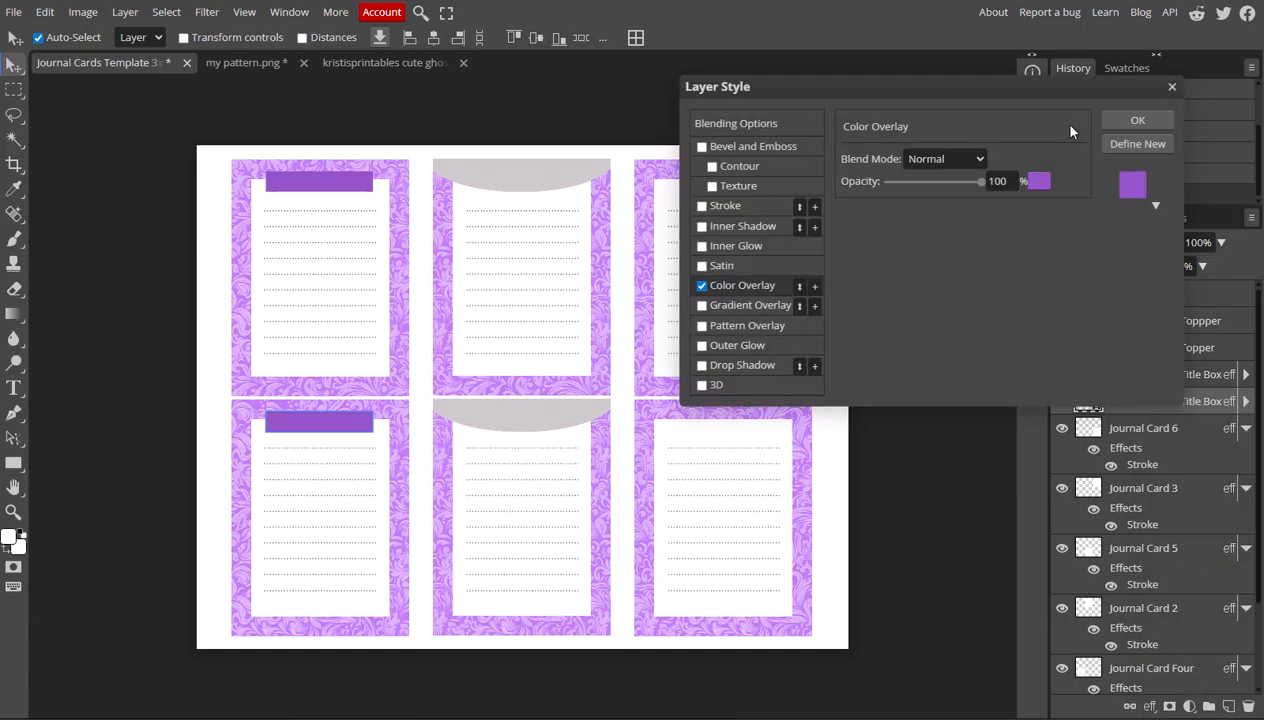
{"action": "left_click", "coordinate": [1136, 121]}
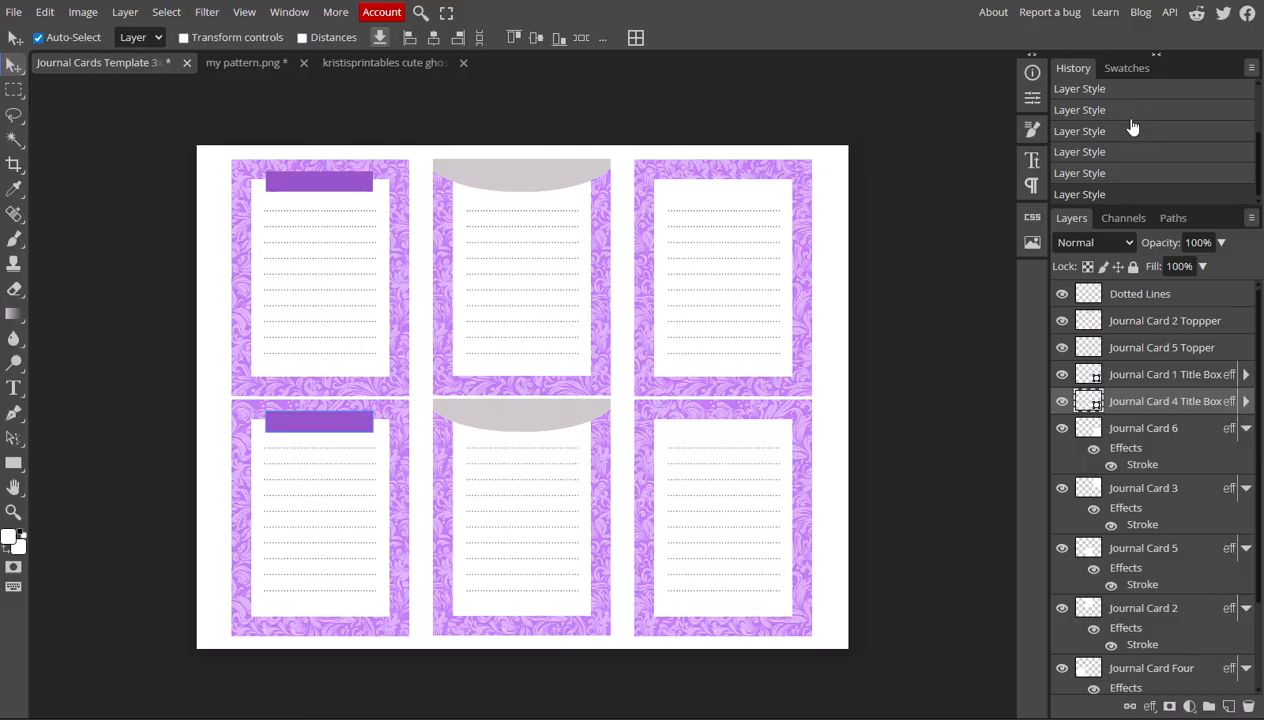
Give the Journal Card 2 Toppper layer a Color Overlay in light purple d9b4fa, sampled from the card's border pattern.
{"action": "left_click", "coordinate": [1218, 331]}
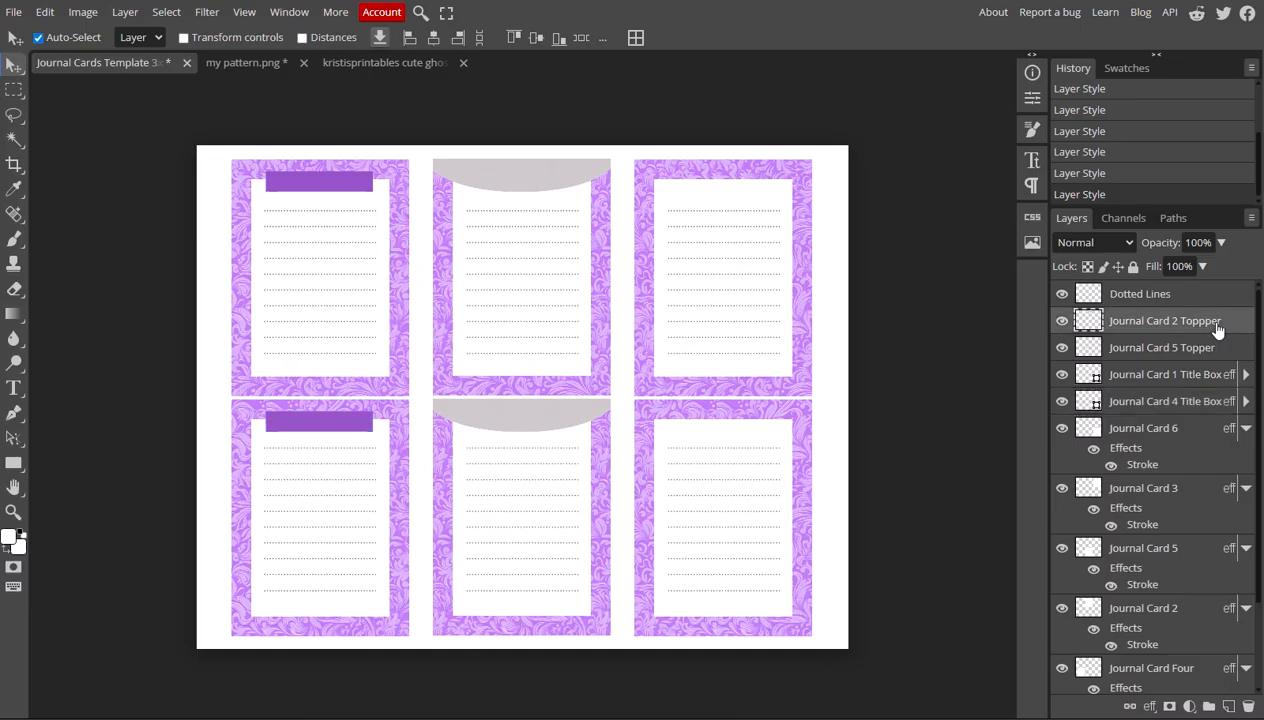
{"action": "left_click", "coordinate": [1150, 707]}
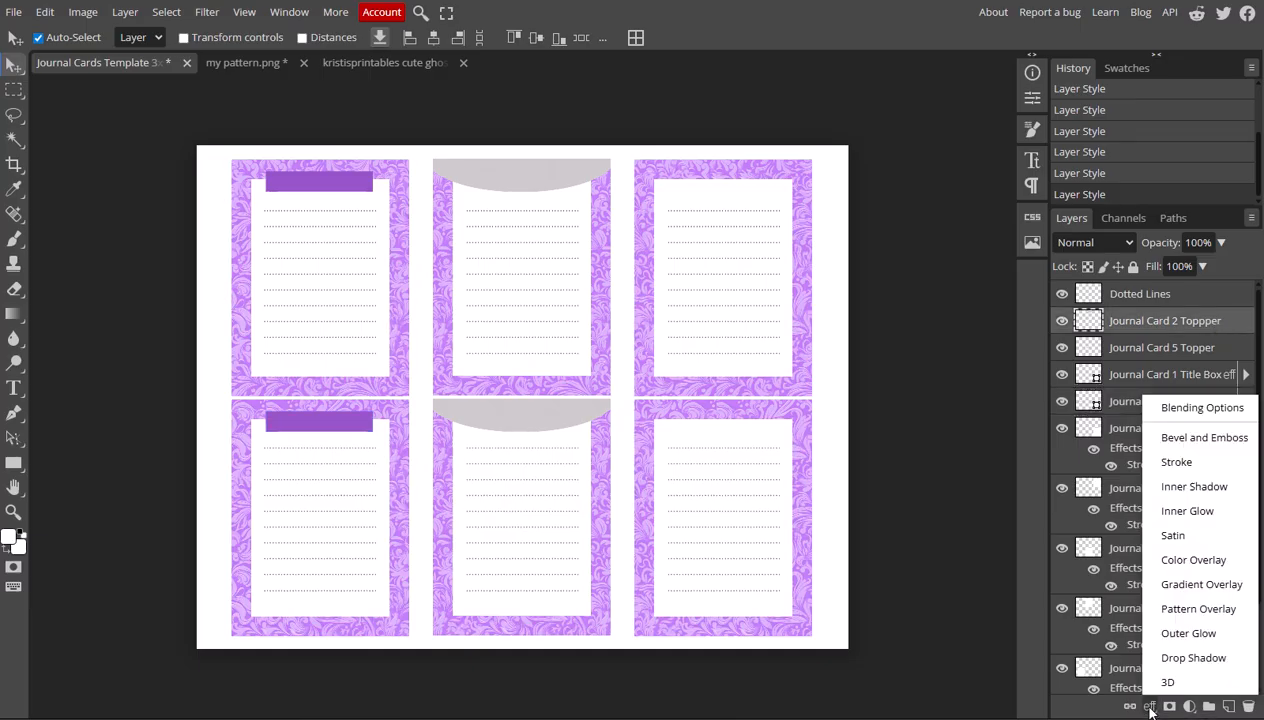
{"action": "left_click", "coordinate": [1176, 566]}
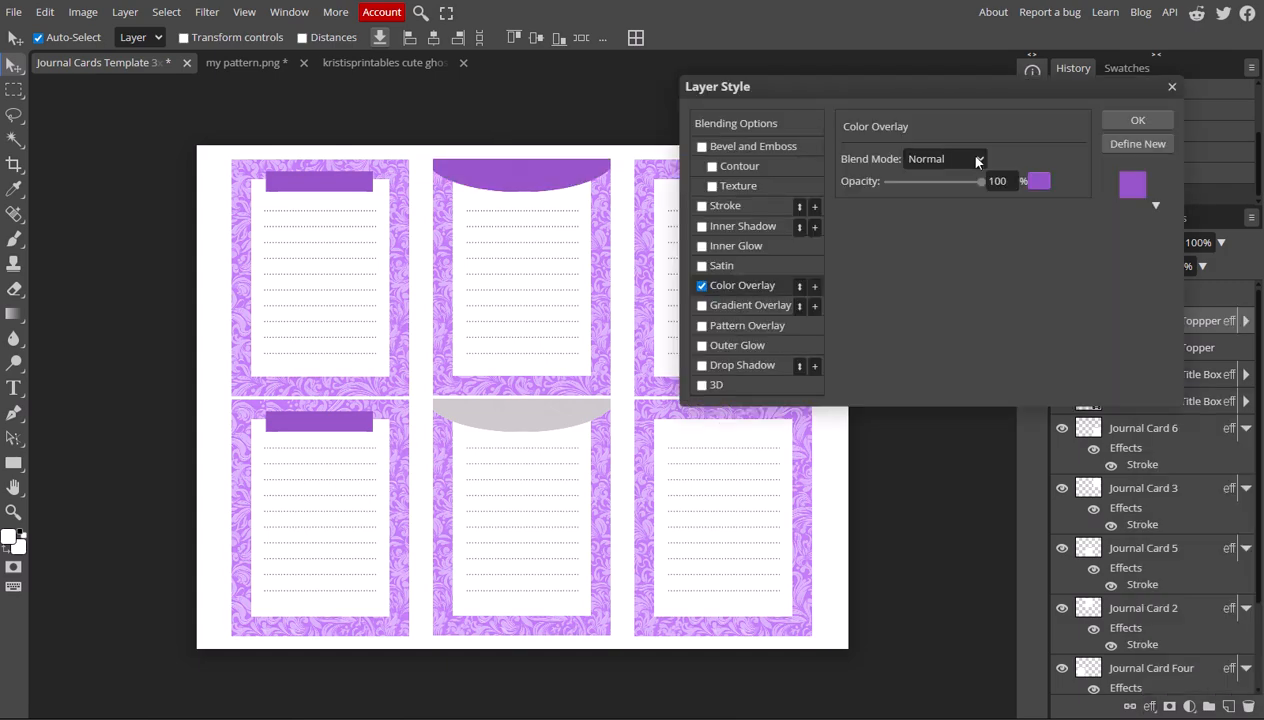
{"action": "left_click", "coordinate": [1037, 181]}
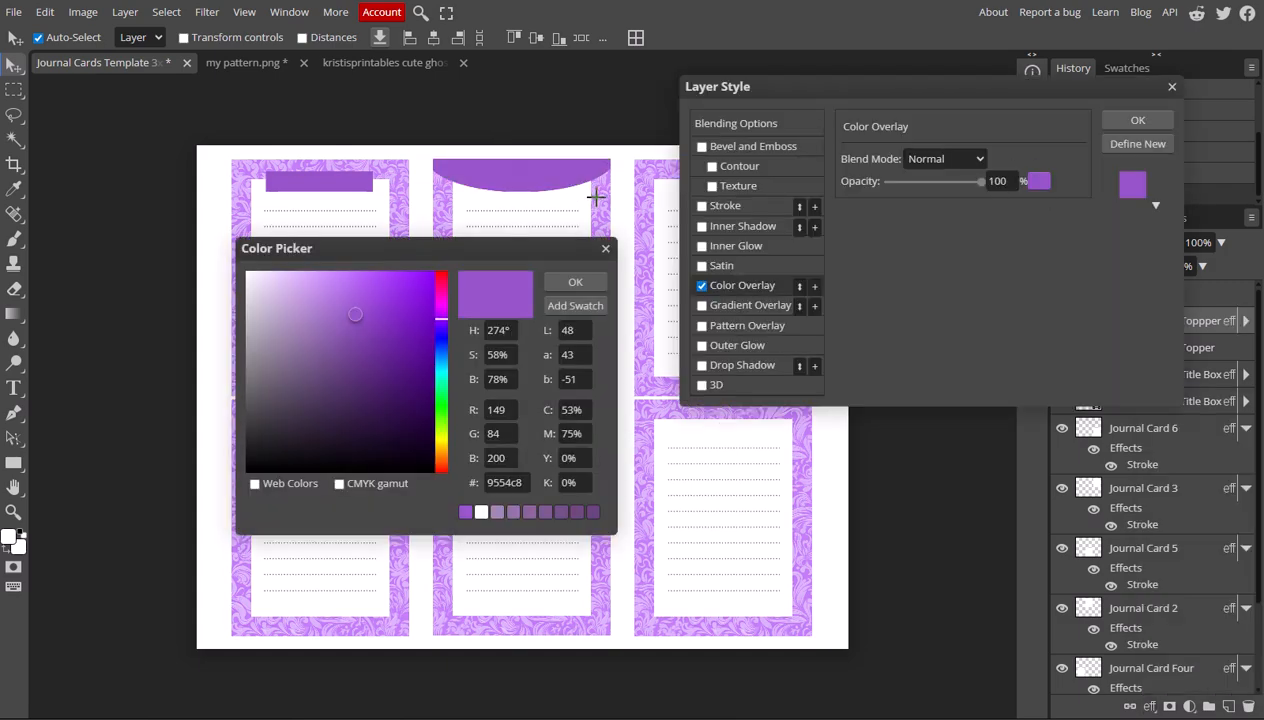
{"action": "left_click", "coordinate": [605, 205]}
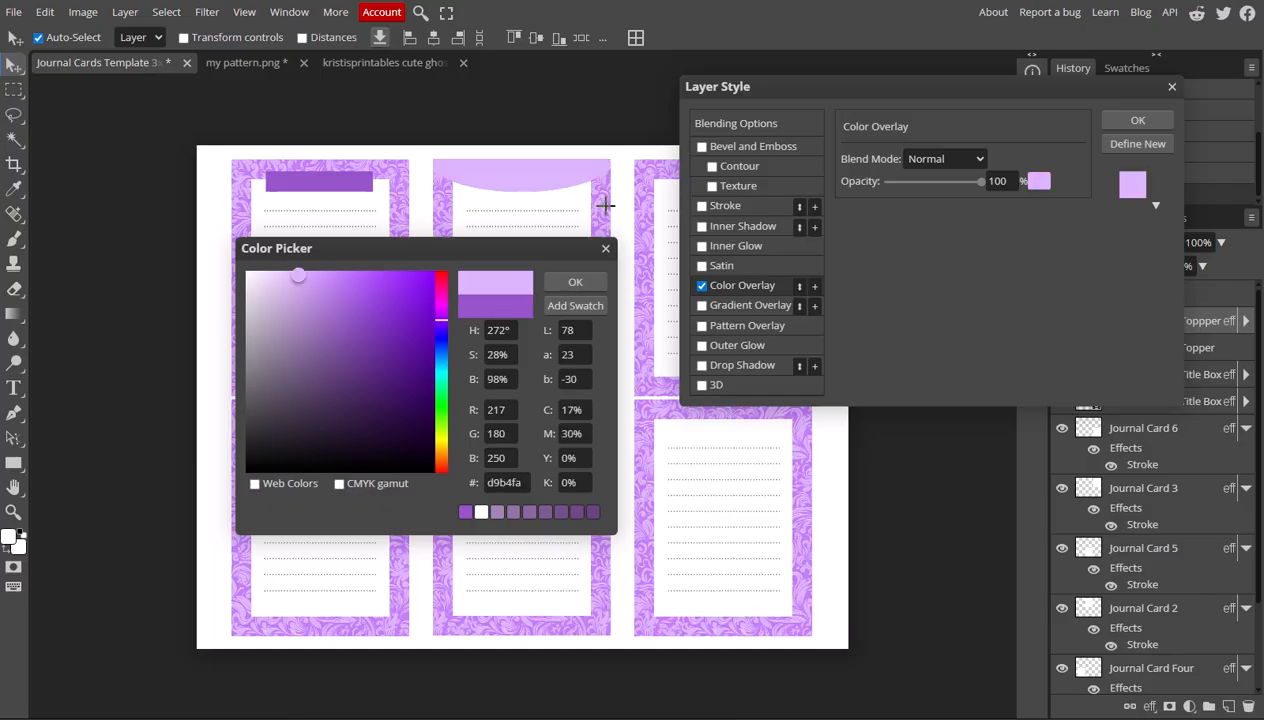
{"action": "left_click", "coordinate": [573, 284]}
{"action": "left_click", "coordinate": [1135, 119]}
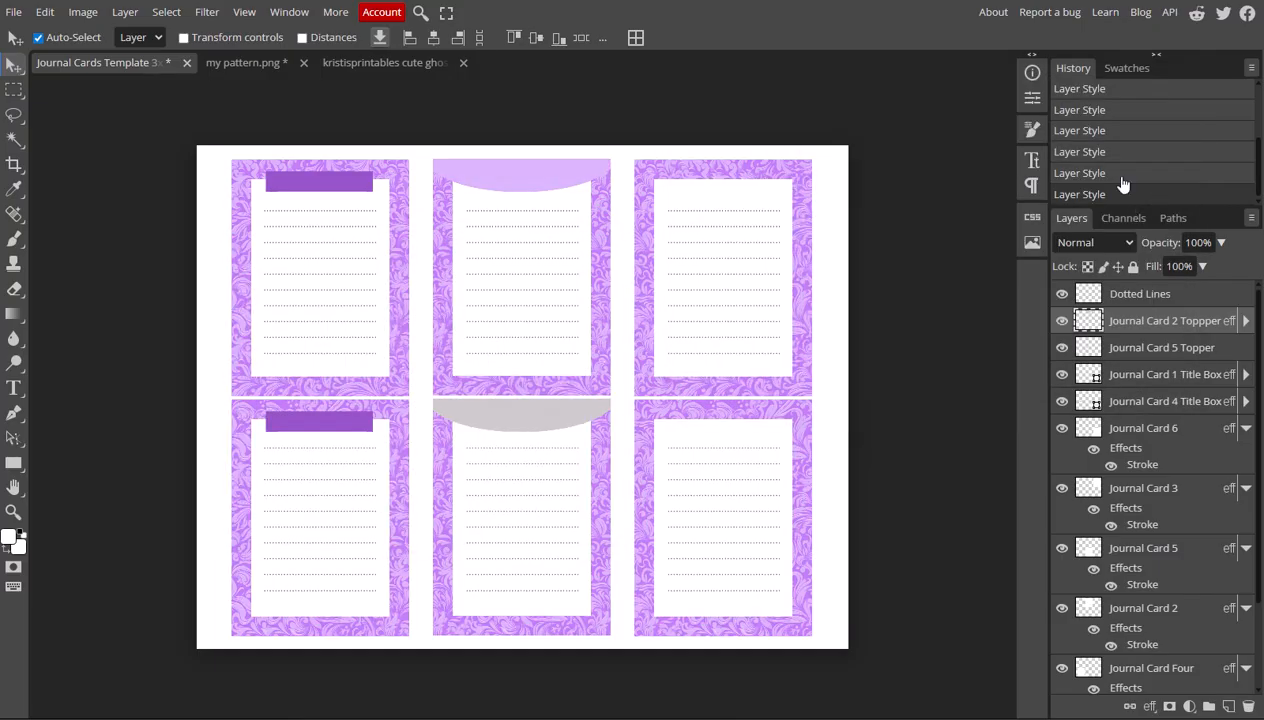
Apply the same light purple Color Overlay to the Journal Card 5 Topper layer.
{"action": "left_click", "coordinate": [1164, 352]}
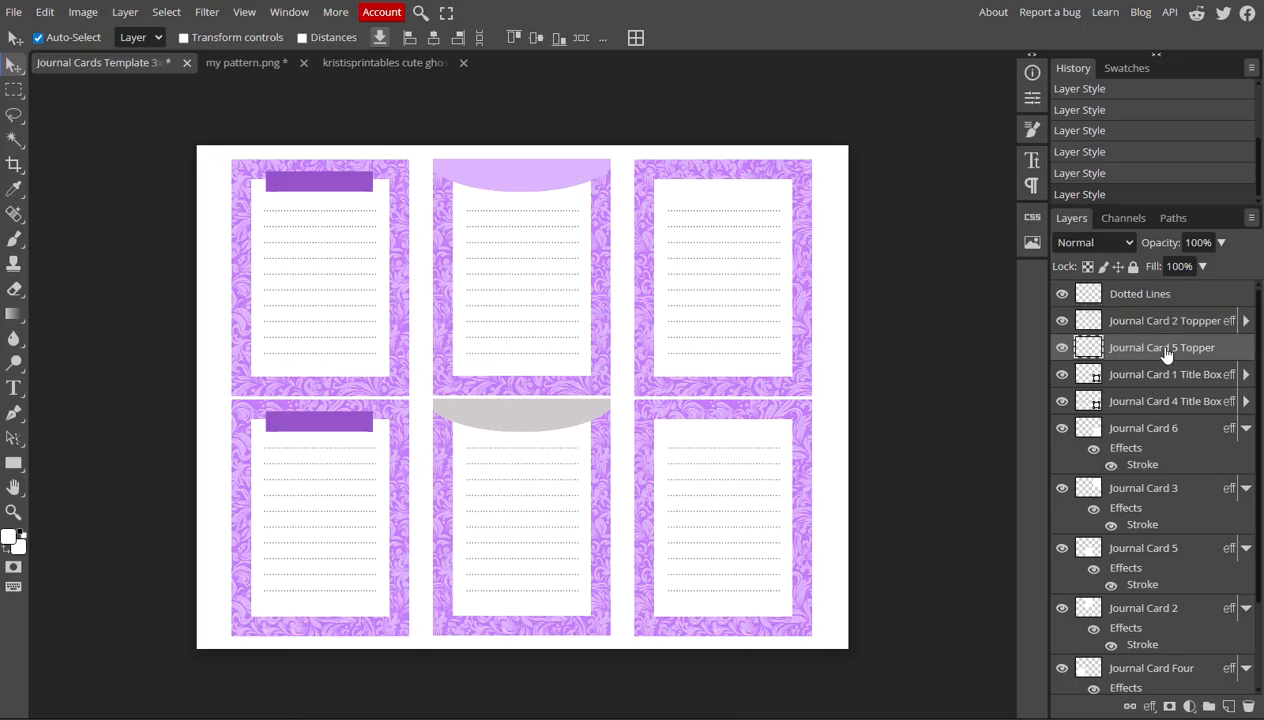
{"action": "left_click", "coordinate": [1151, 707]}
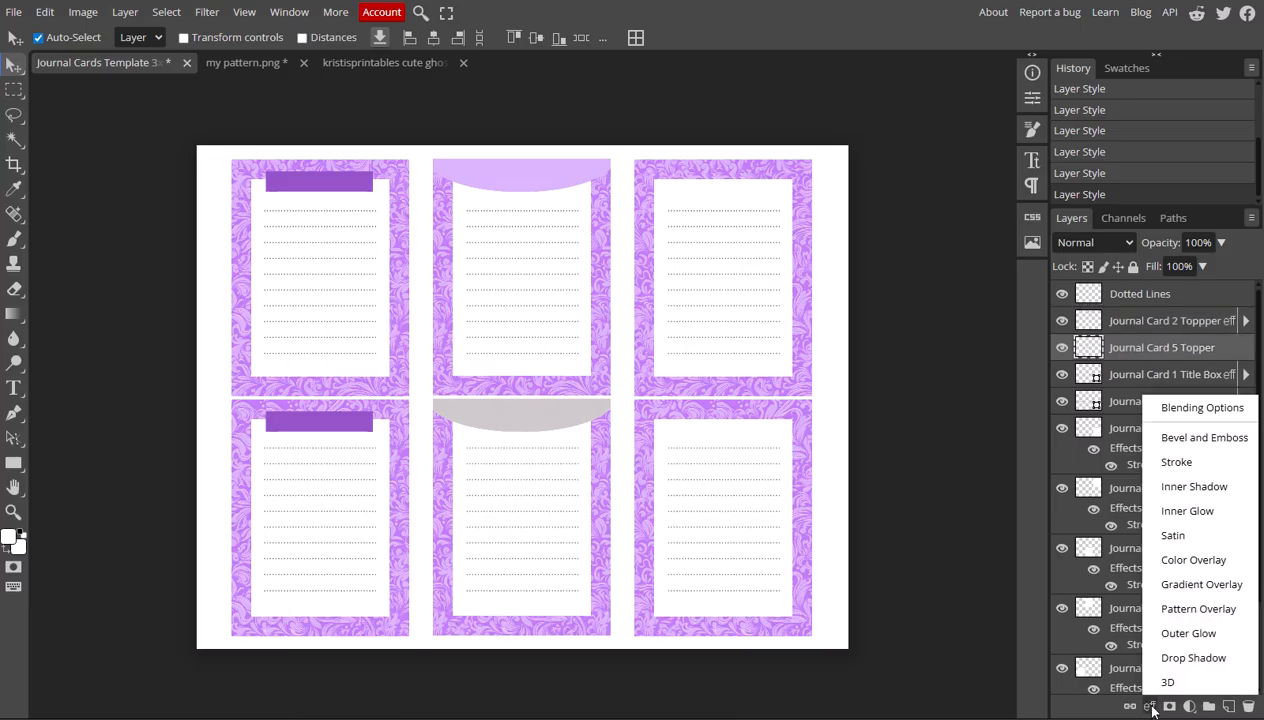
{"action": "left_click", "coordinate": [1185, 559]}
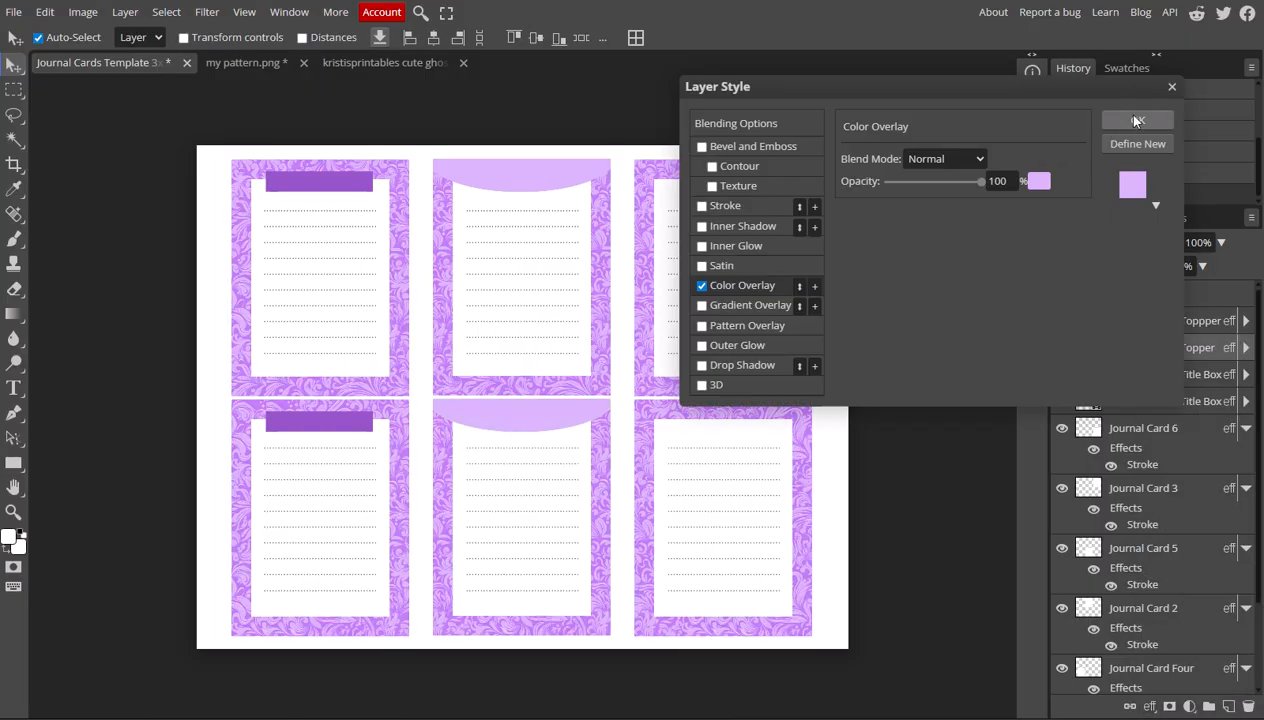
{"action": "key", "text": "Return"}
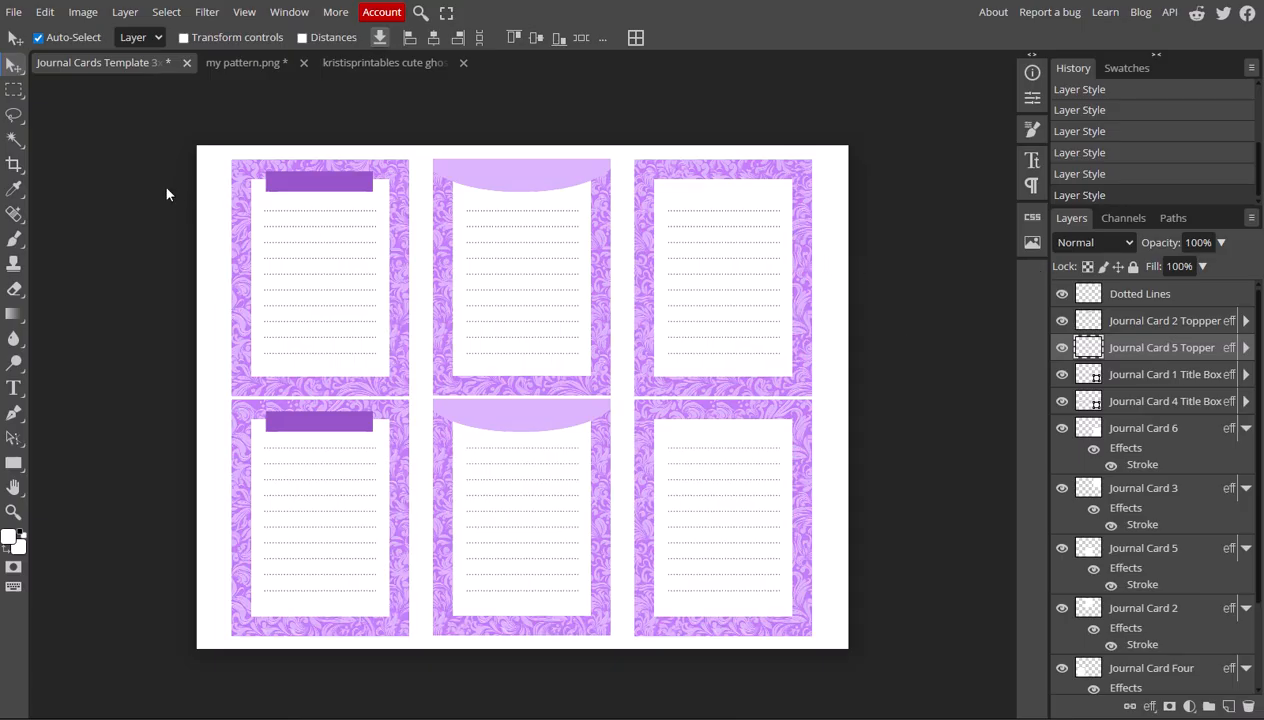
Open the image "kristisprintables cute ghosts with potions (1)-Photoroom" and copy its ghost artwork.
{"action": "left_click", "coordinate": [14, 12]}
{"action": "left_click", "coordinate": [41, 62]}
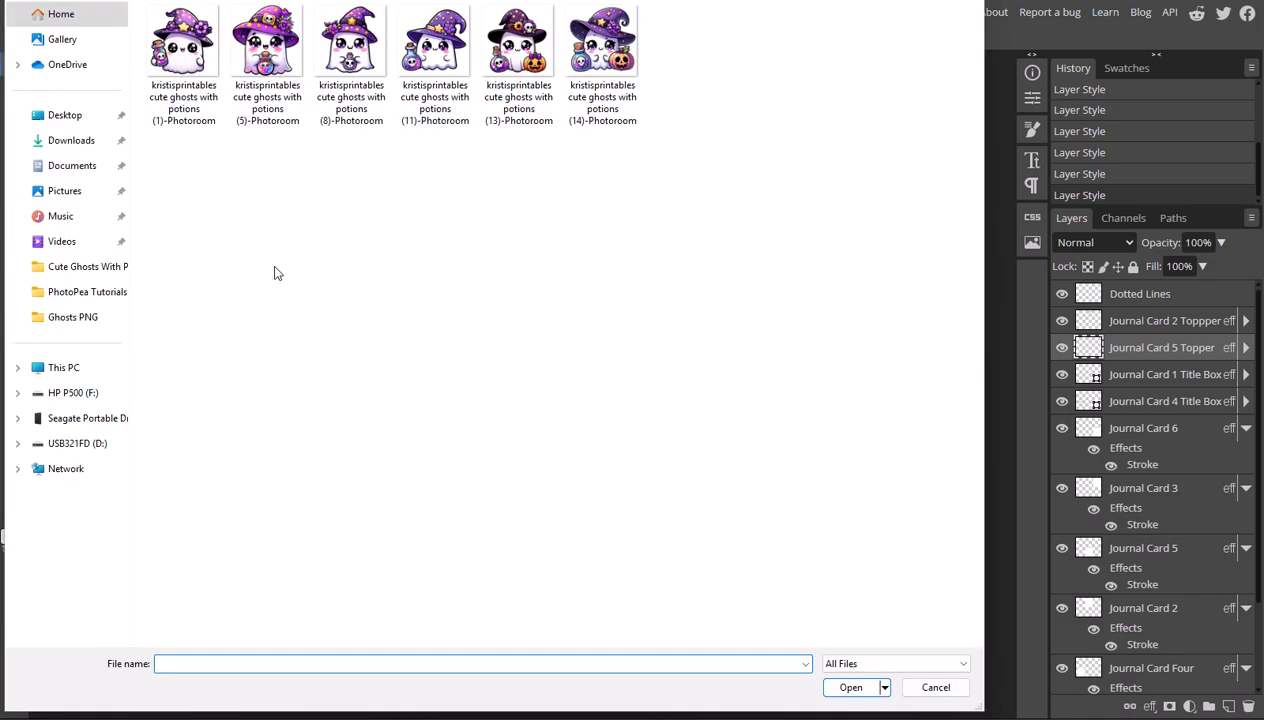
{"action": "left_click", "coordinate": [180, 80]}
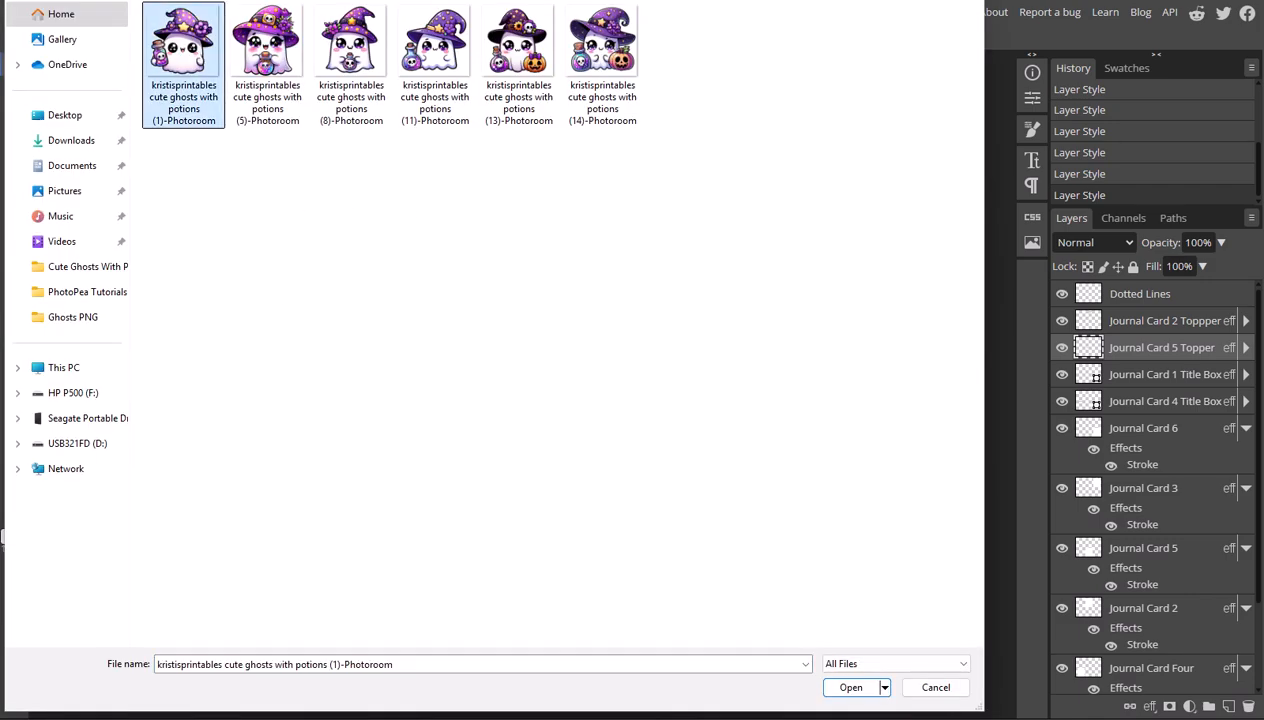
{"action": "left_click", "coordinate": [843, 692]}
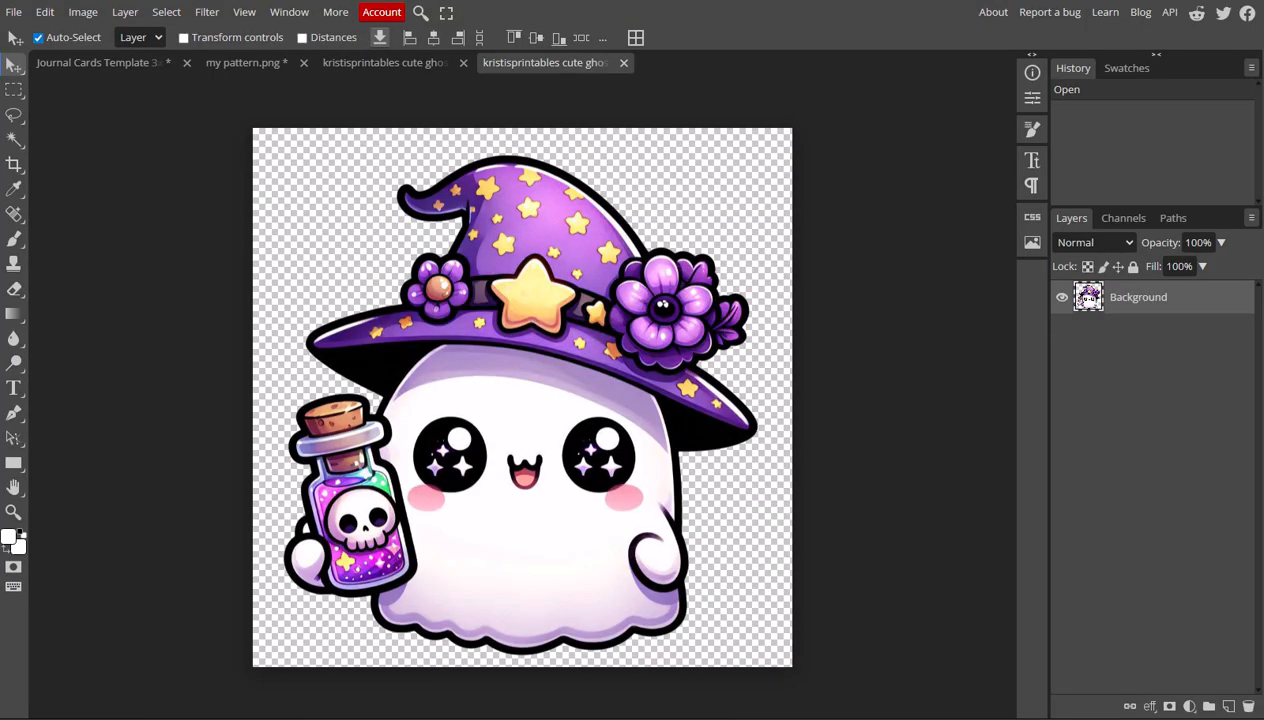
{"action": "left_click", "coordinate": [45, 13]}
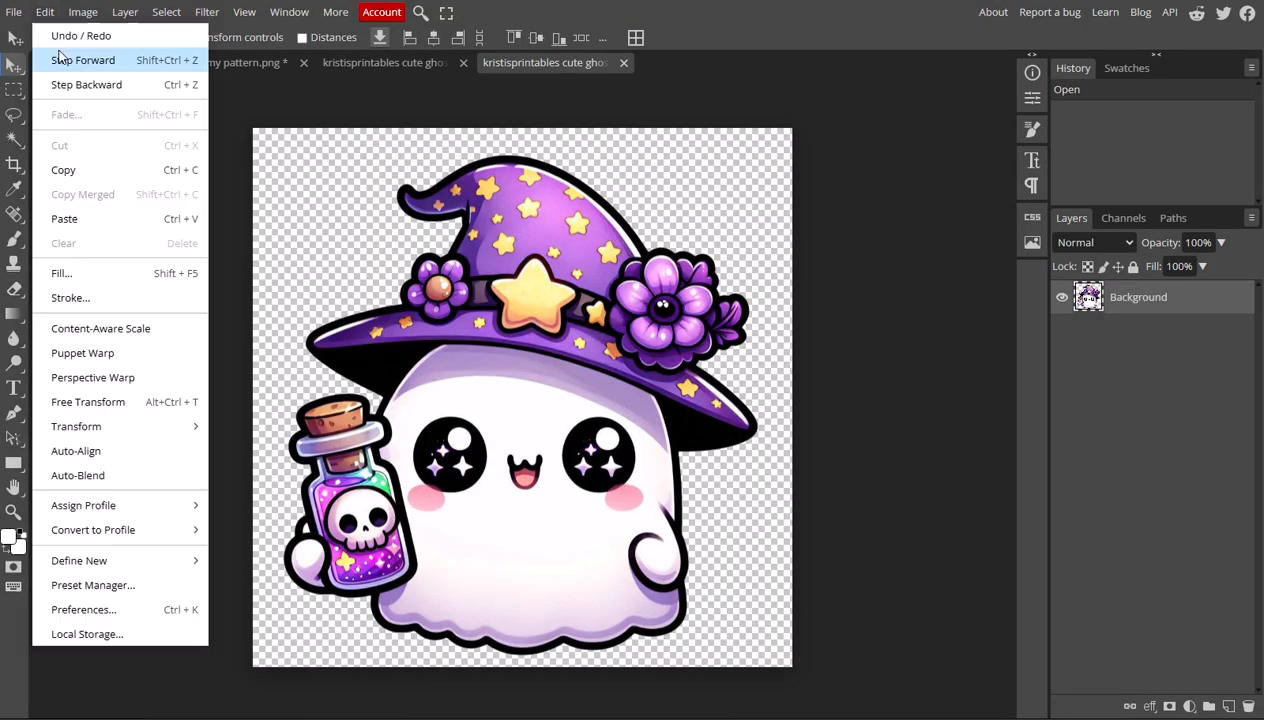
{"action": "left_click", "coordinate": [101, 172]}
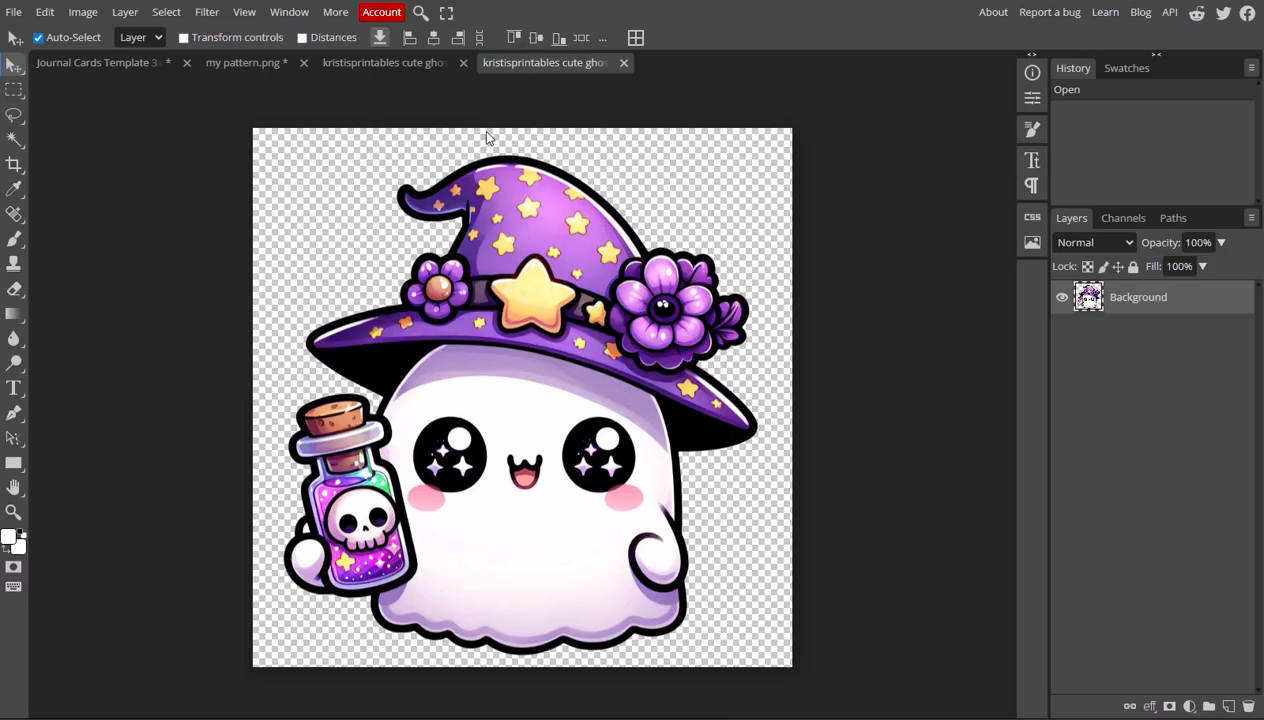
Close both ghost image documents and my pattern.png, leaving only the Journal Cards Template open.
{"action": "left_click", "coordinate": [623, 63]}
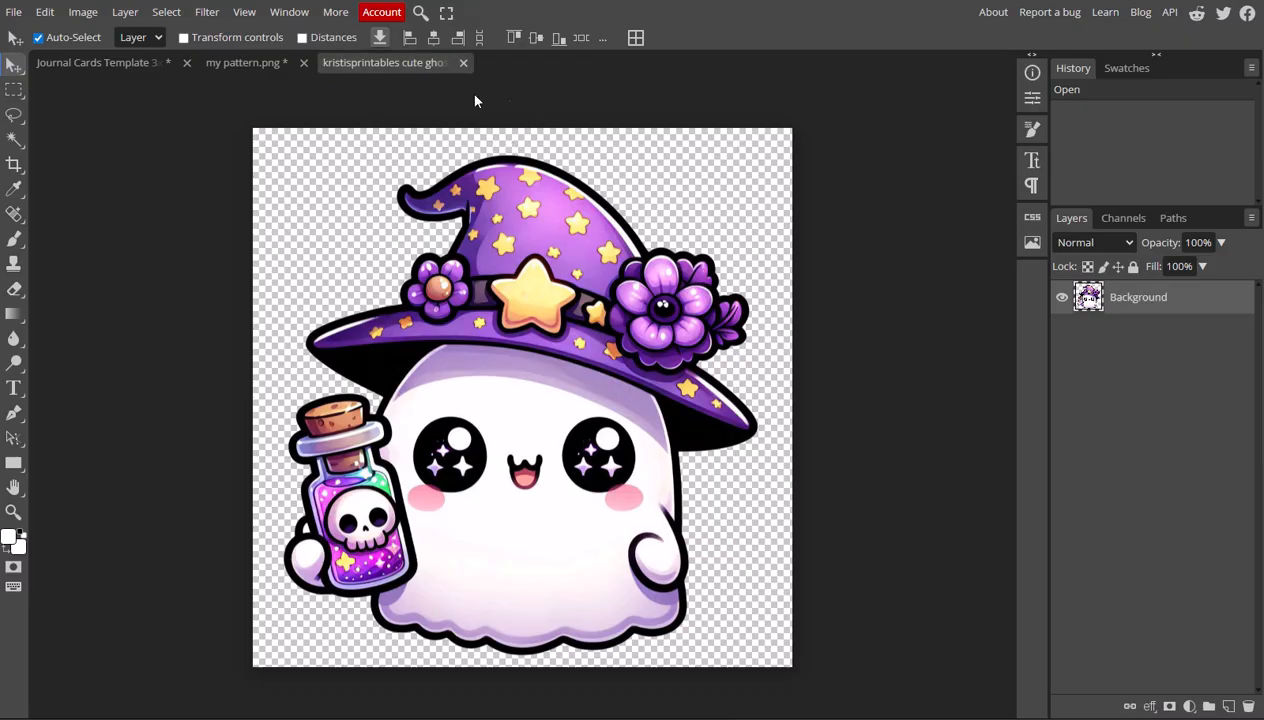
{"action": "left_click", "coordinate": [463, 63]}
{"action": "left_click", "coordinate": [303, 62]}
{"action": "left_click", "coordinate": [828, 64]}
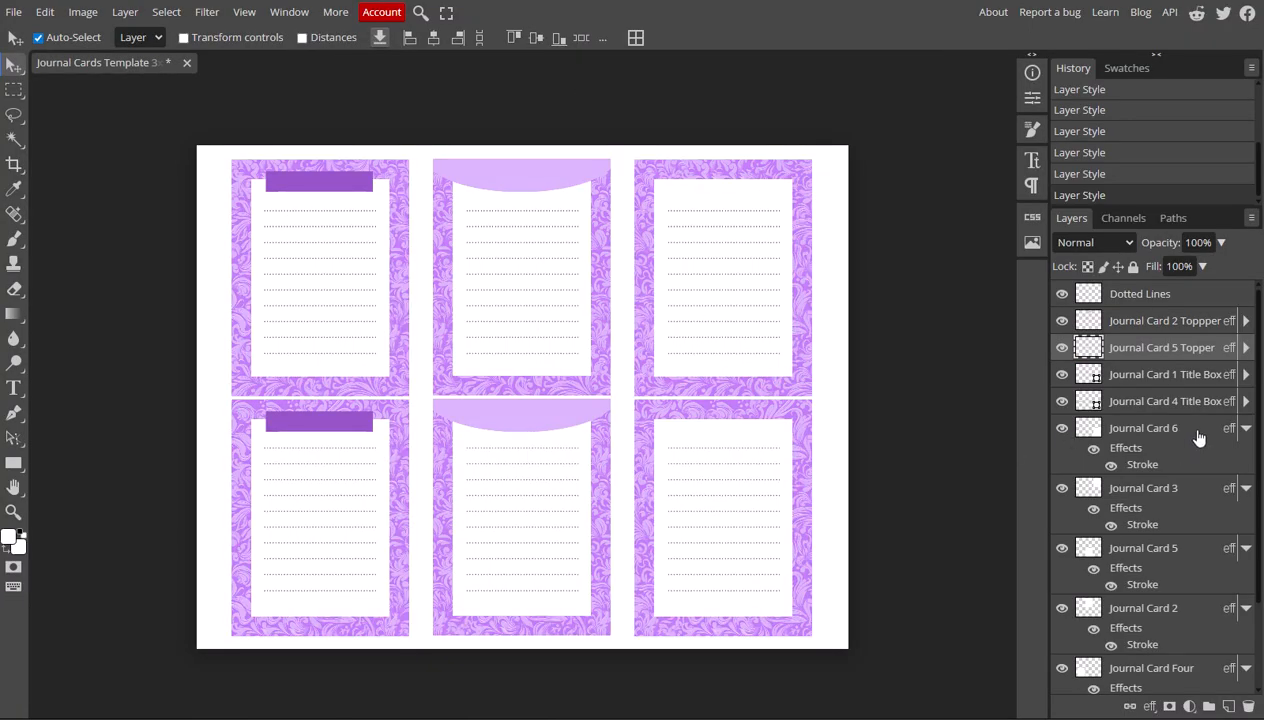
Add two new empty layers above the Dotted Lines layer and try to paste the copied ghost artwork.
{"action": "left_click", "coordinate": [1191, 299]}
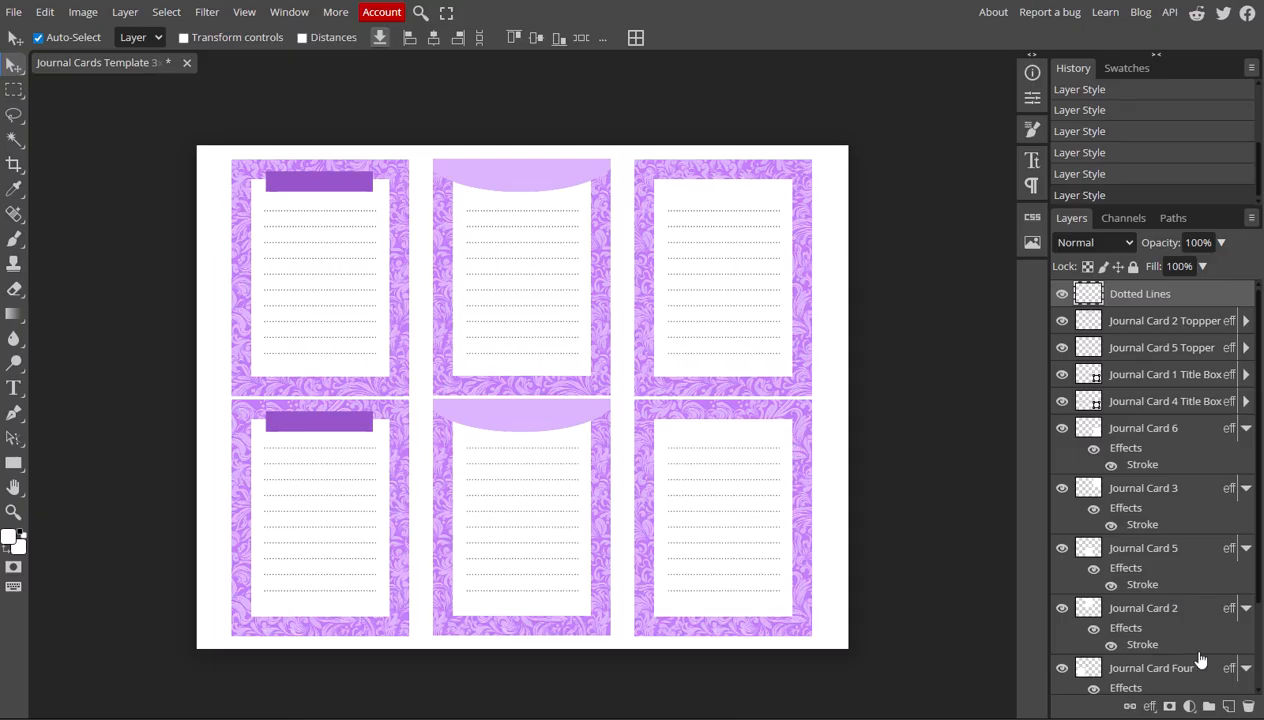
{"action": "left_click", "coordinate": [1204, 706]}
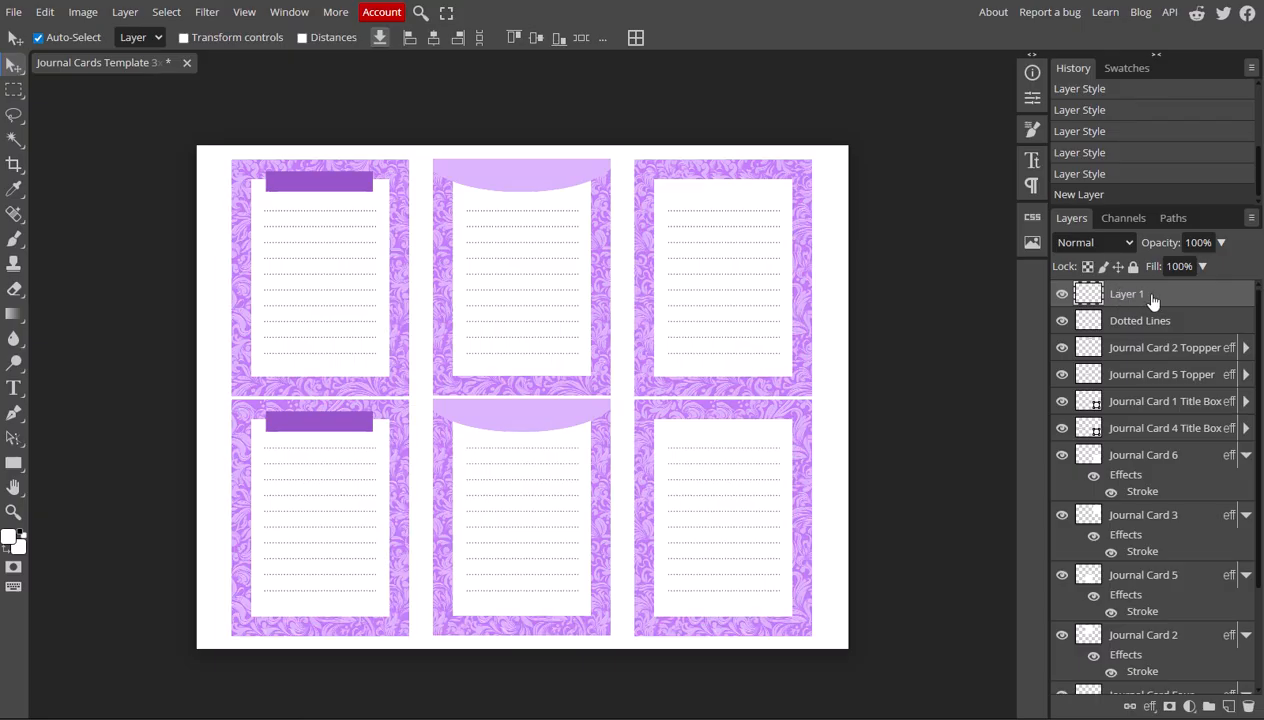
{"action": "left_click", "coordinate": [1229, 706]}
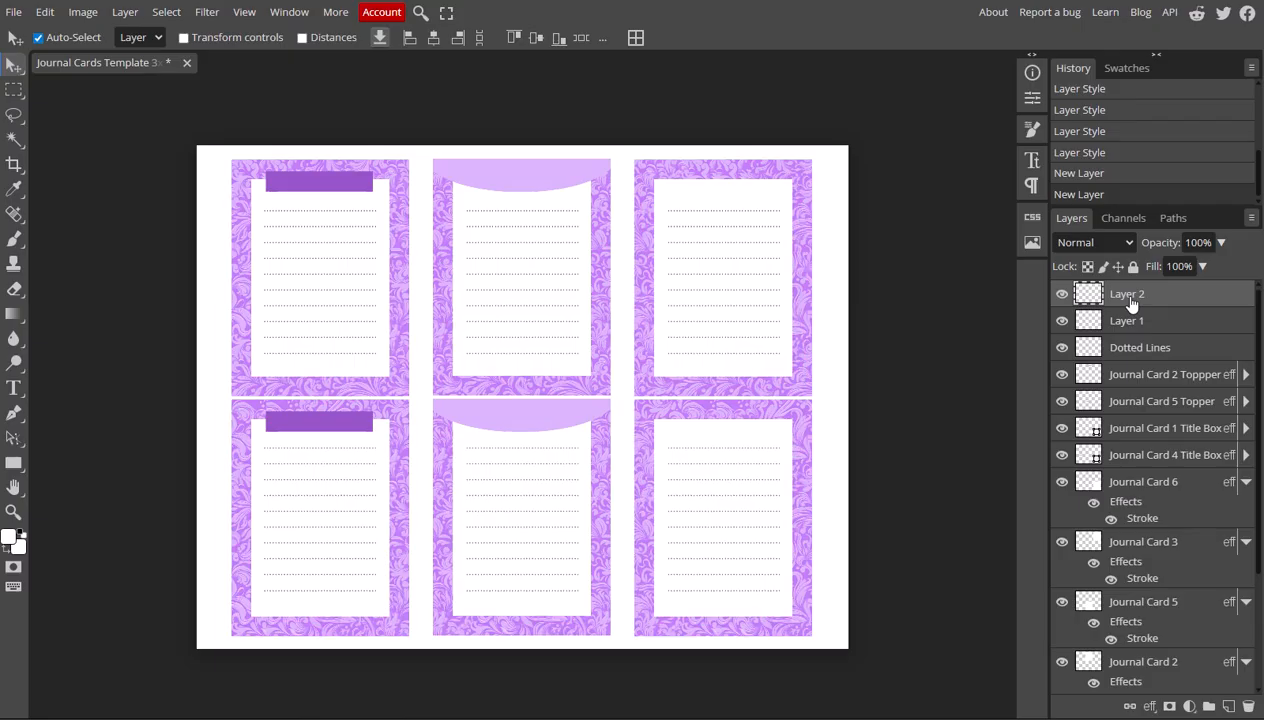
{"action": "left_click", "coordinate": [42, 13]}
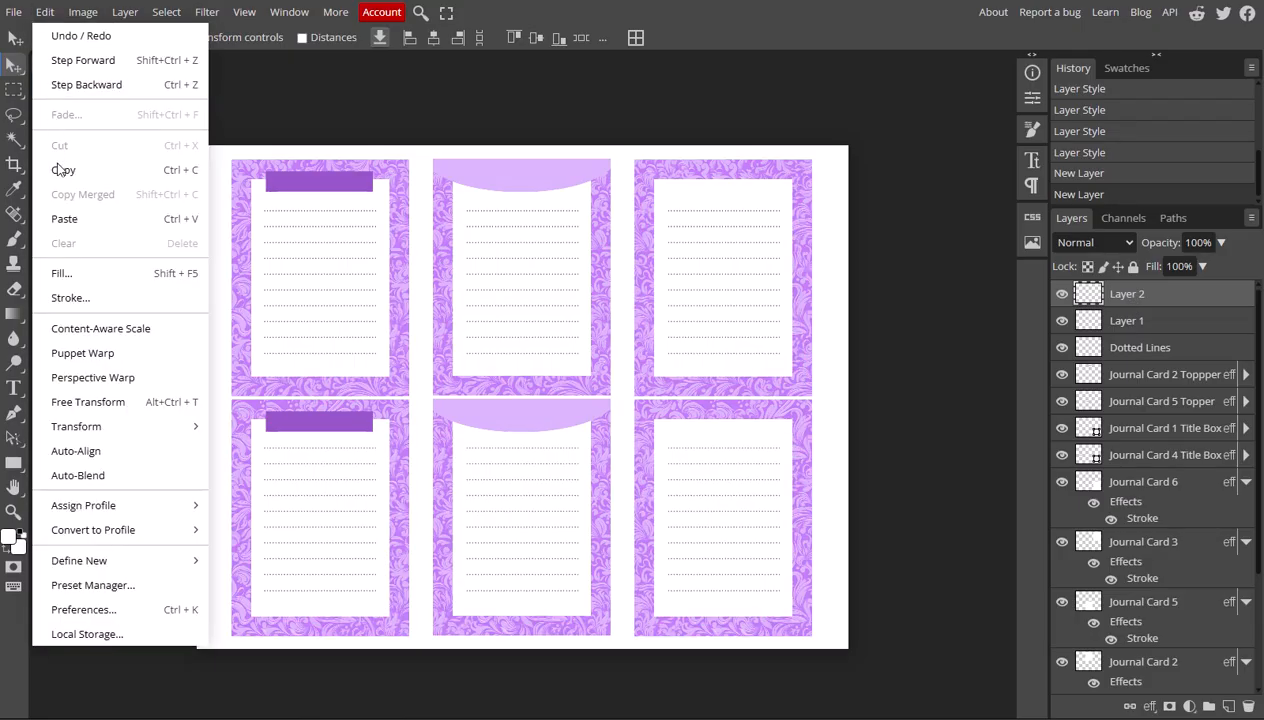
{"action": "left_click", "coordinate": [64, 219]}
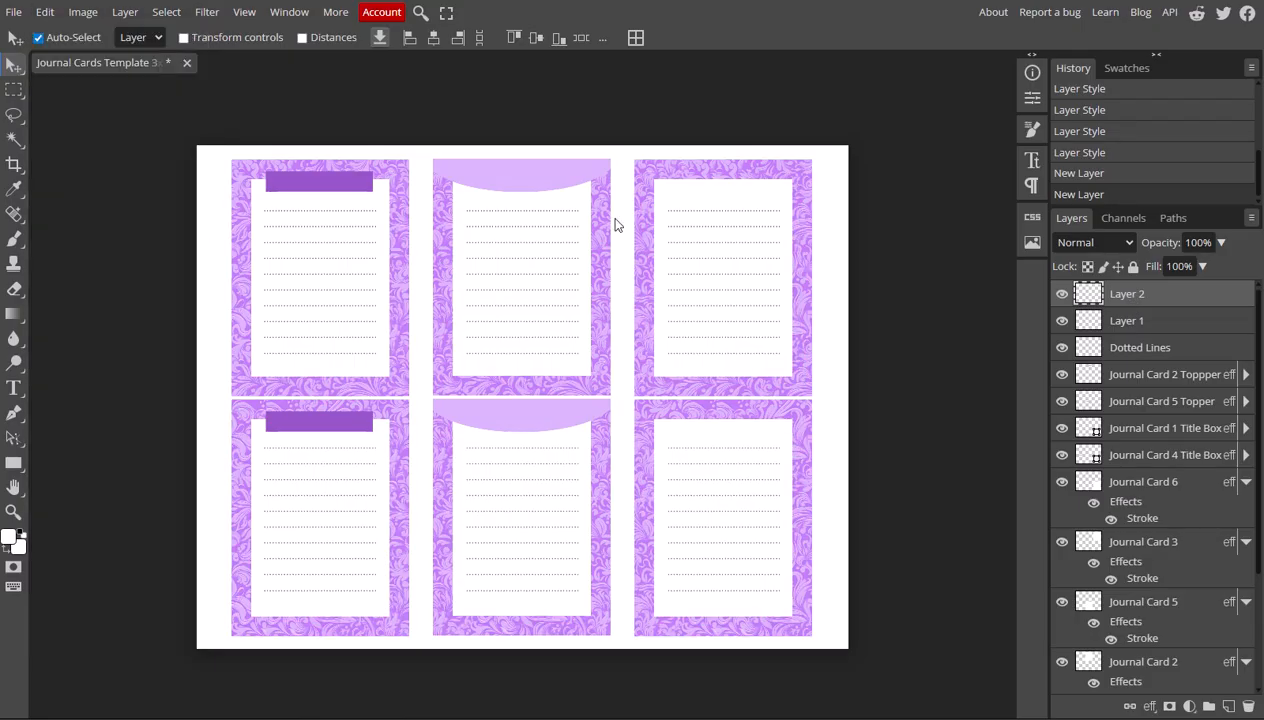
Reopen the image "kristisprintables cute ghosts with potions (1)-Photoroom" and copy its ghost artwork again.
{"action": "left_click", "coordinate": [12, 11]}
{"action": "left_click", "coordinate": [565, 126]}
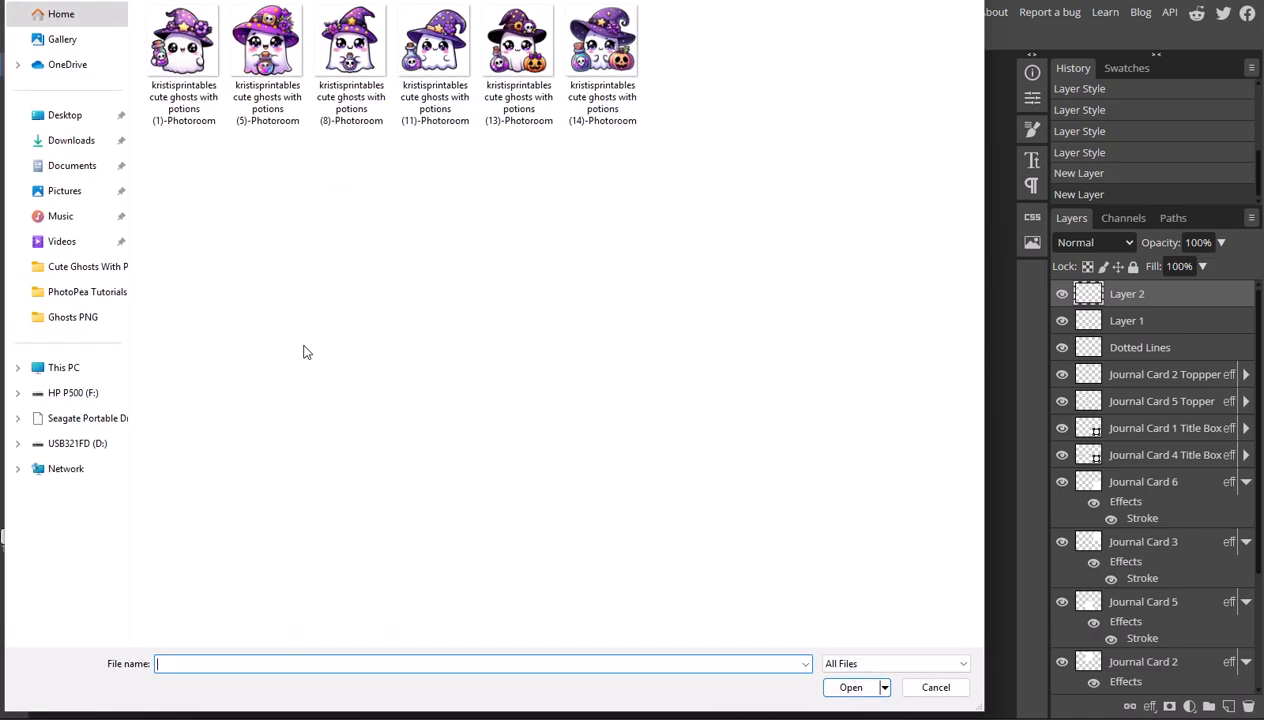
{"action": "left_click", "coordinate": [183, 60]}
{"action": "left_click", "coordinate": [846, 687]}
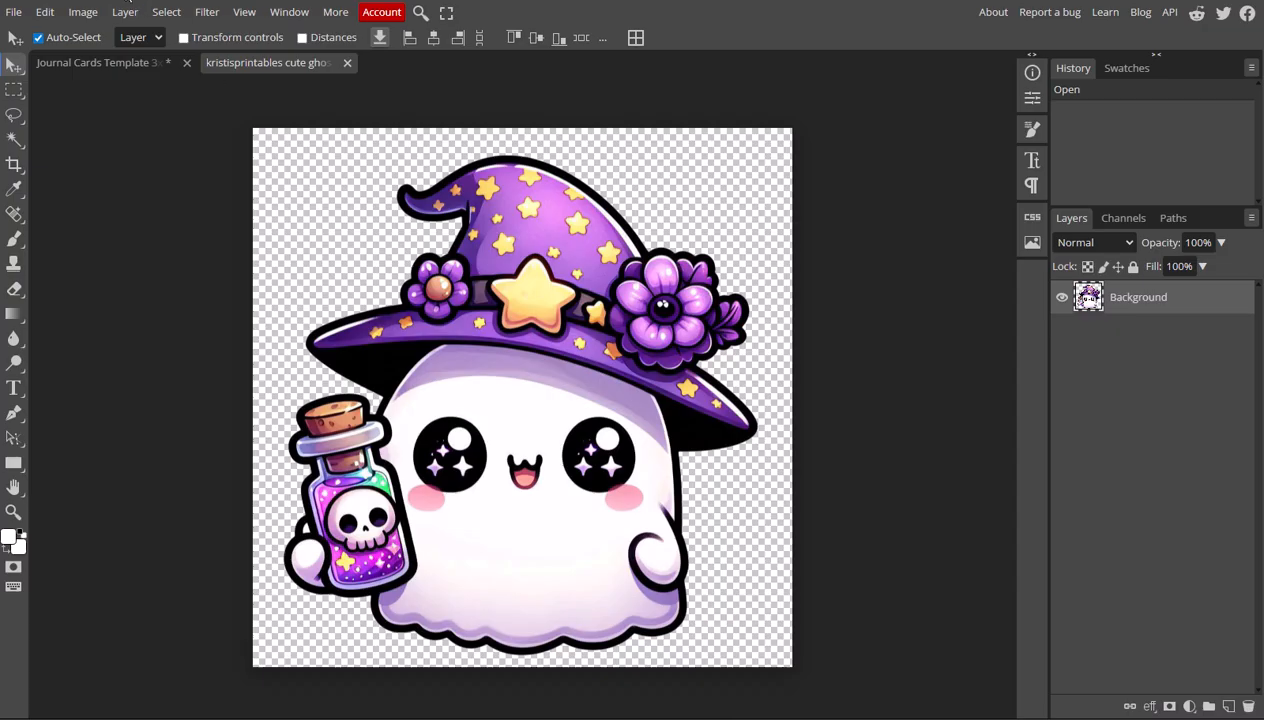
{"action": "left_click", "coordinate": [45, 12]}
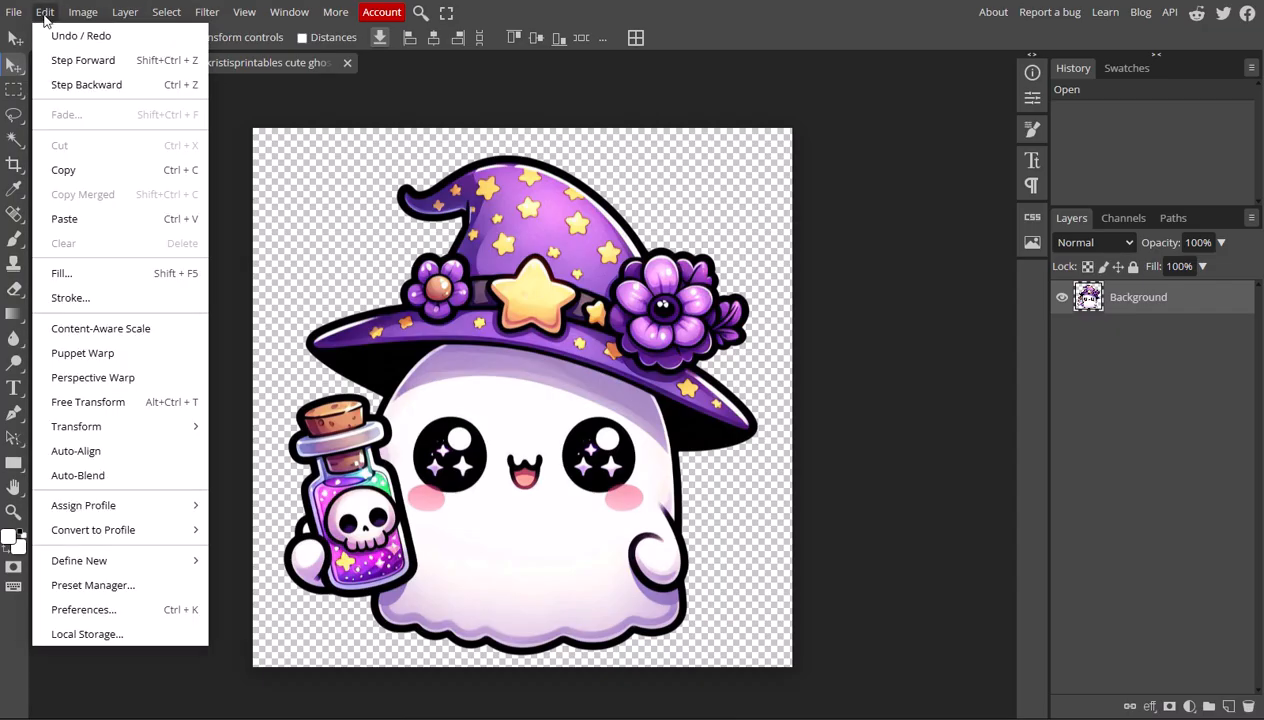
{"action": "left_click", "coordinate": [70, 171]}
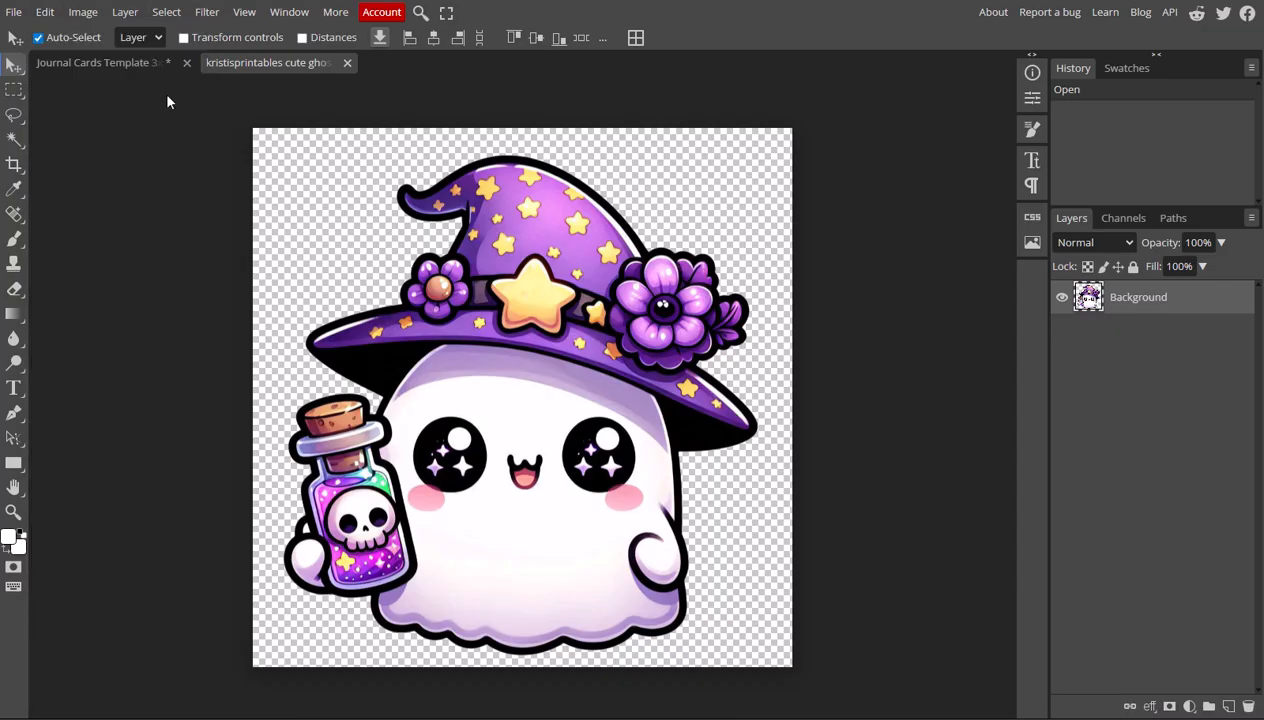
Paste the ghost into the Journal Cards Template and move it over the upper-left card.
{"action": "left_click", "coordinate": [126, 63]}
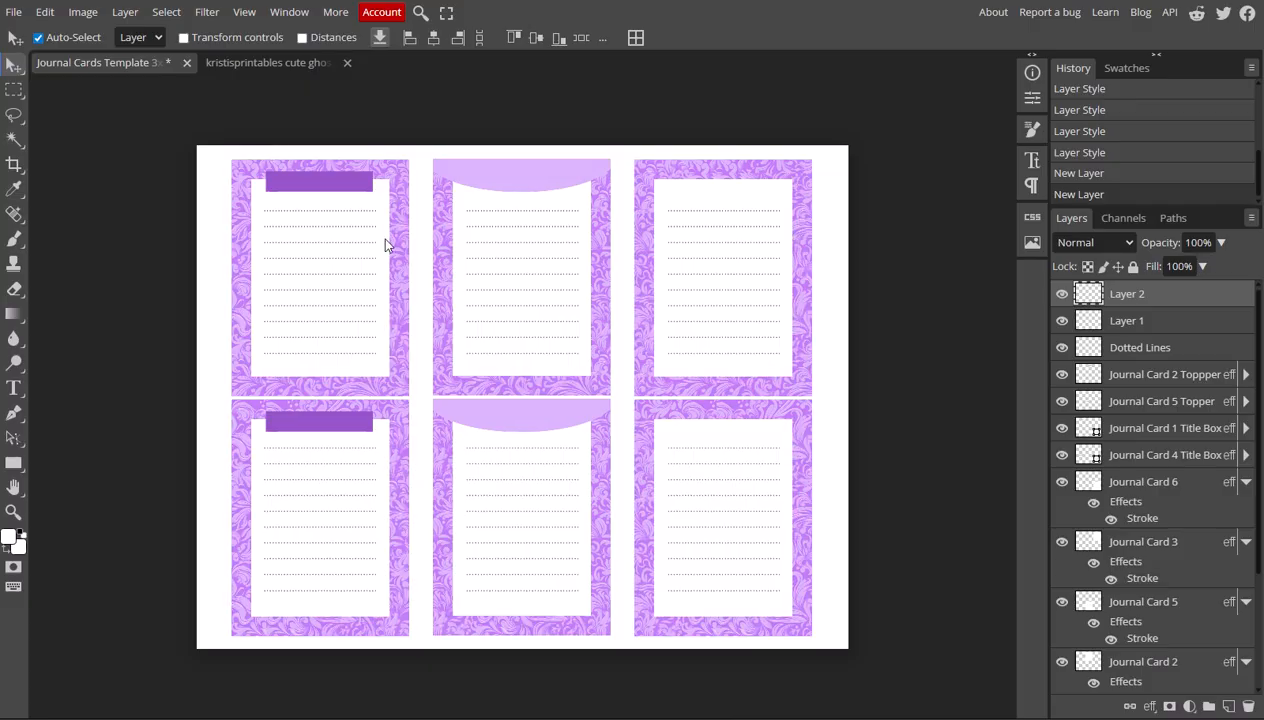
{"action": "left_click", "coordinate": [45, 12]}
{"action": "left_click", "coordinate": [66, 220]}
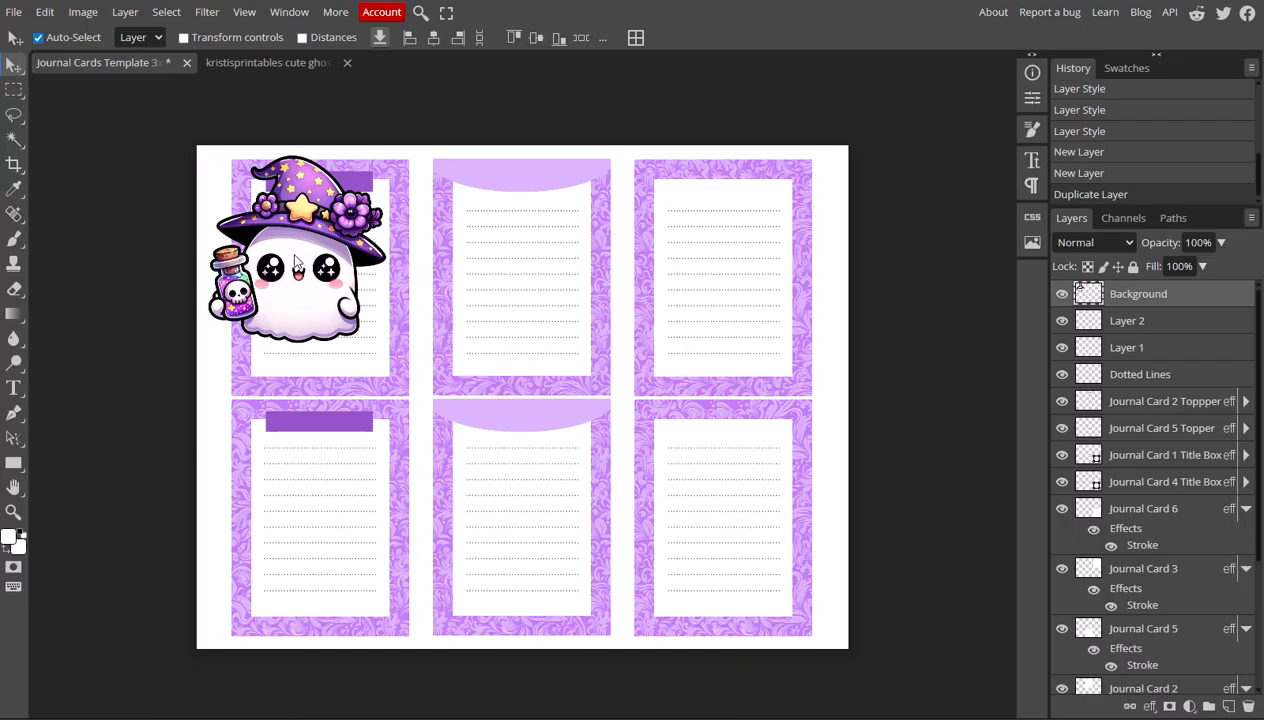
{"action": "left_click_drag", "start_coordinate": [310, 203], "coordinate": [335, 252]}
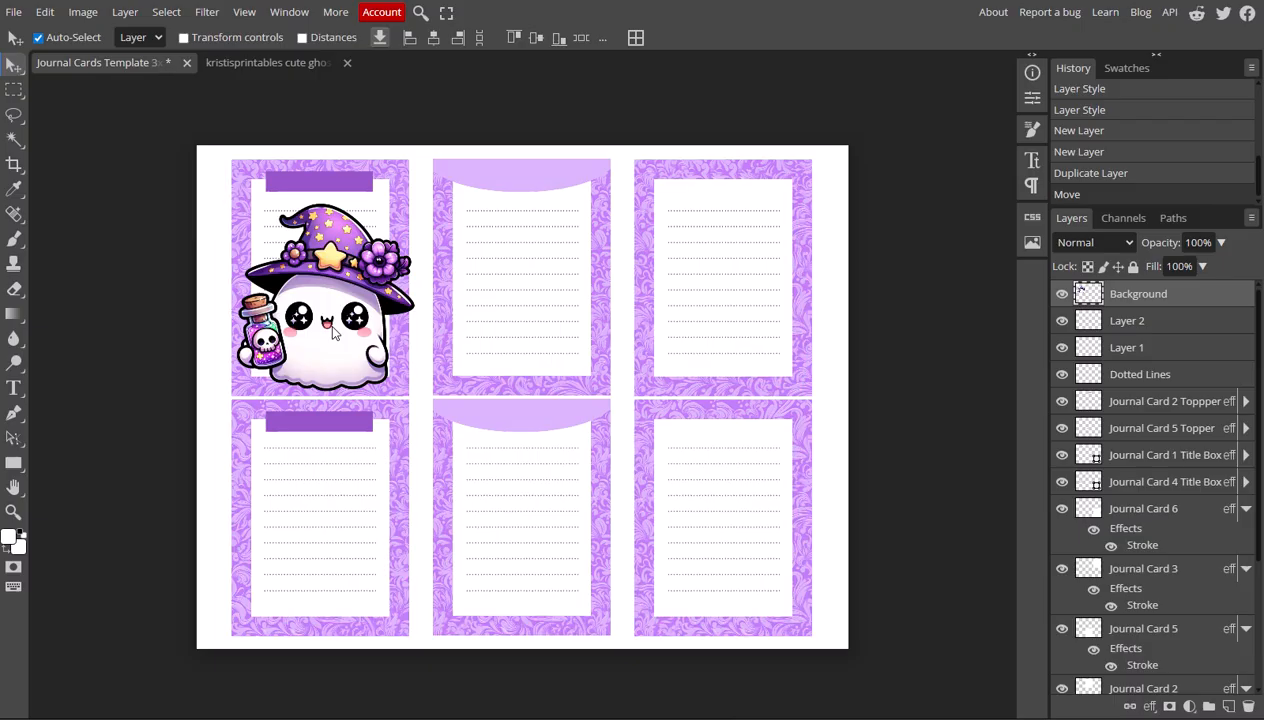
{"action": "left_click_drag", "start_coordinate": [332, 321], "coordinate": [338, 307]}
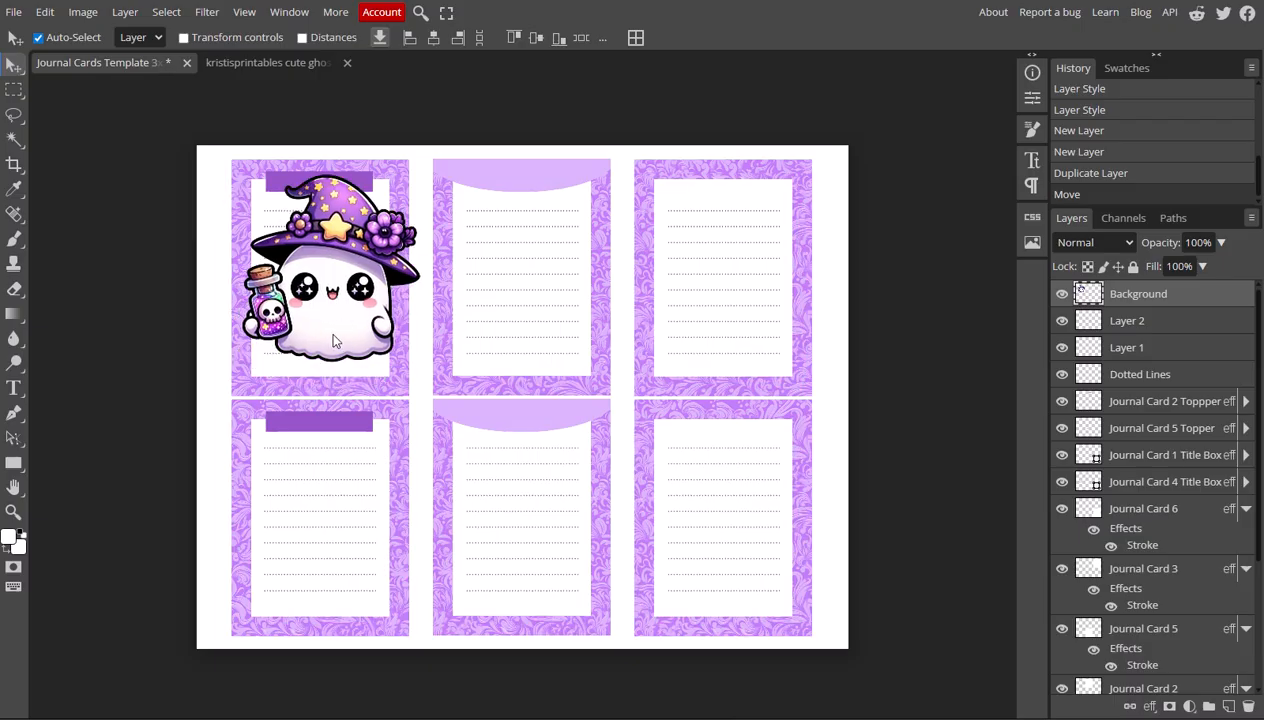
{"action": "left_click", "coordinate": [13, 90]}
{"action": "left_click", "coordinate": [15, 64]}
{"action": "key", "text": "shift+Down"}
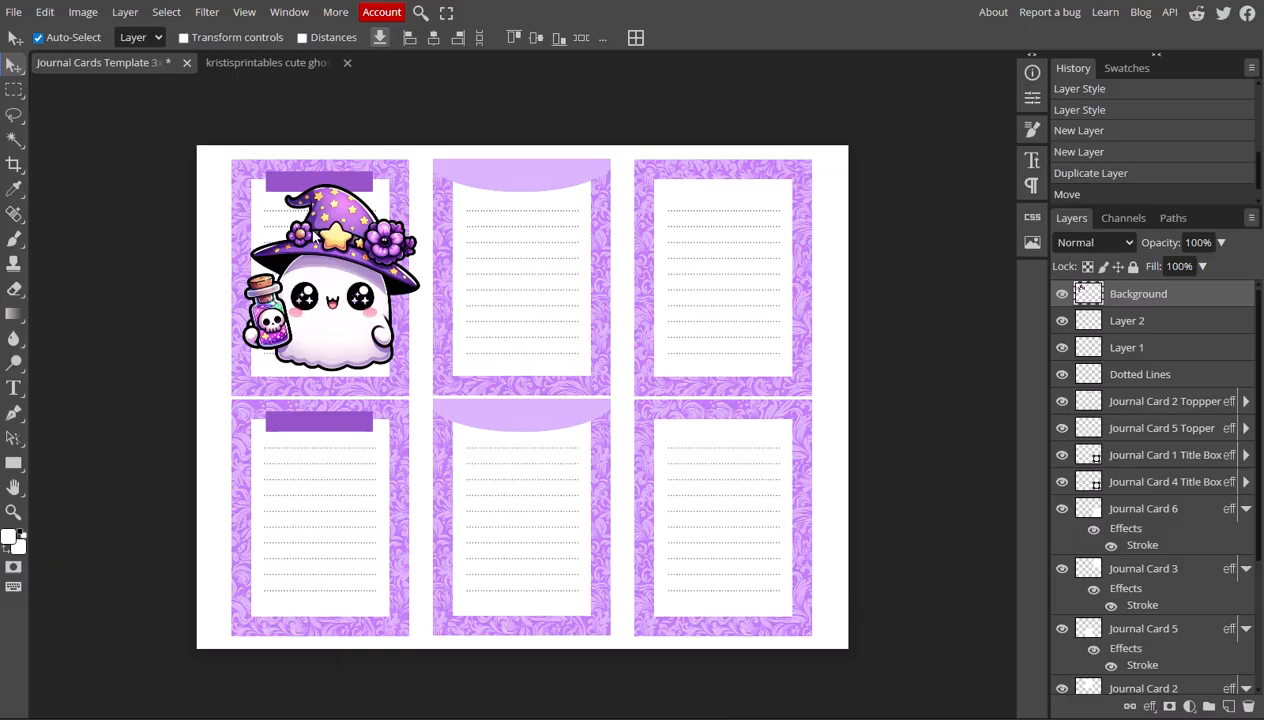
Scale the ghost down proportionally to about 39% and place it over the lower-right corner of the upper-left card.
{"action": "left_click", "coordinate": [45, 13]}
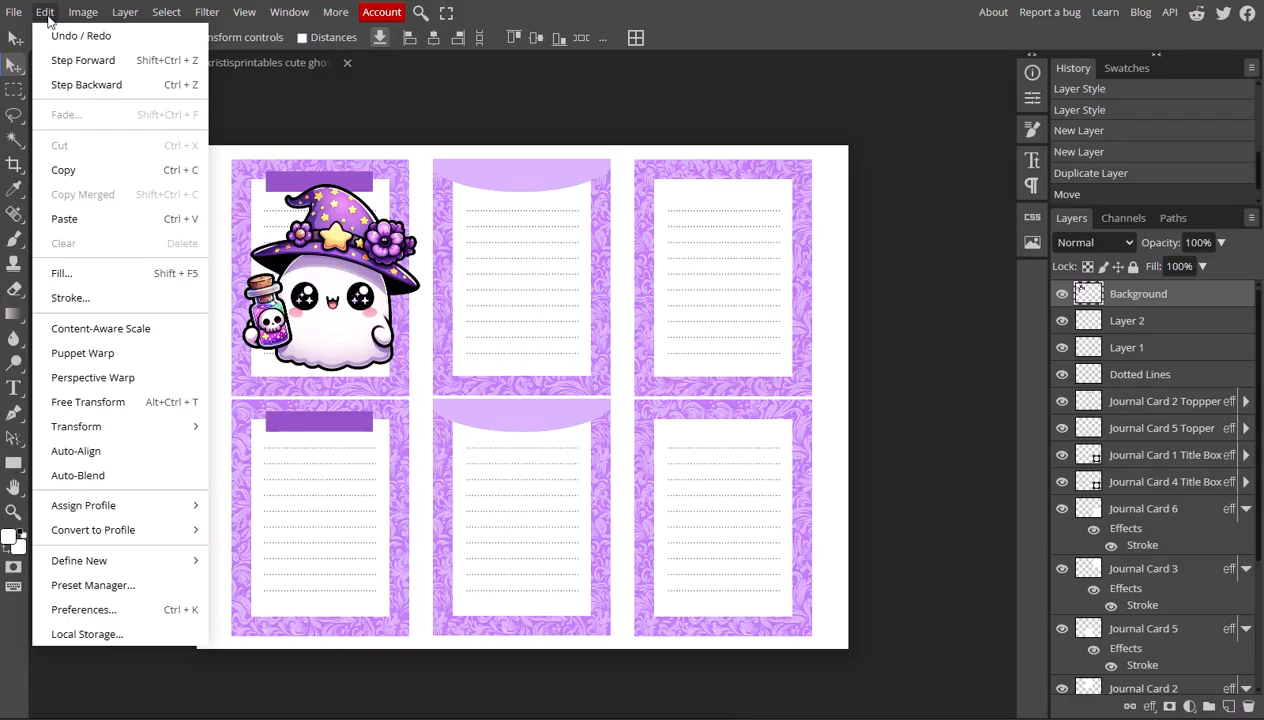
{"action": "left_click", "coordinate": [105, 404]}
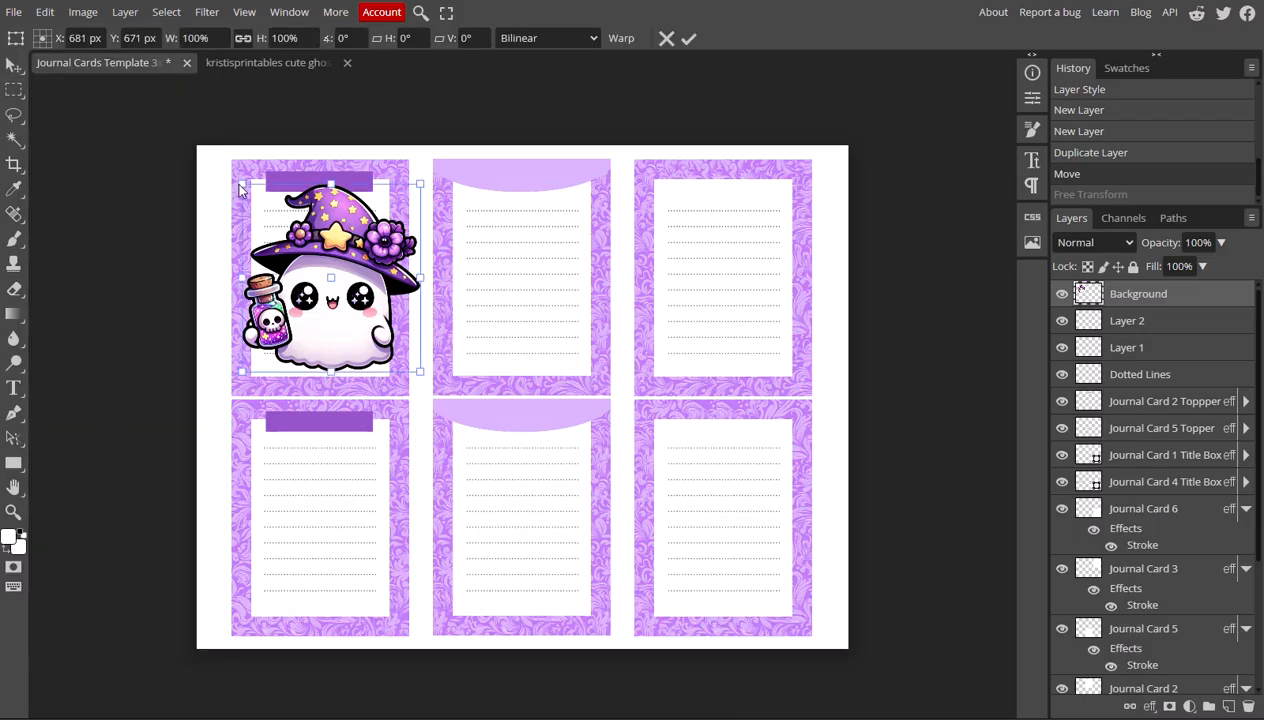
{"action": "left_click_drag", "start_coordinate": [240, 184], "coordinate": [291, 253]}
{"action": "left_click_drag", "start_coordinate": [260, 204], "coordinate": [340, 306]}
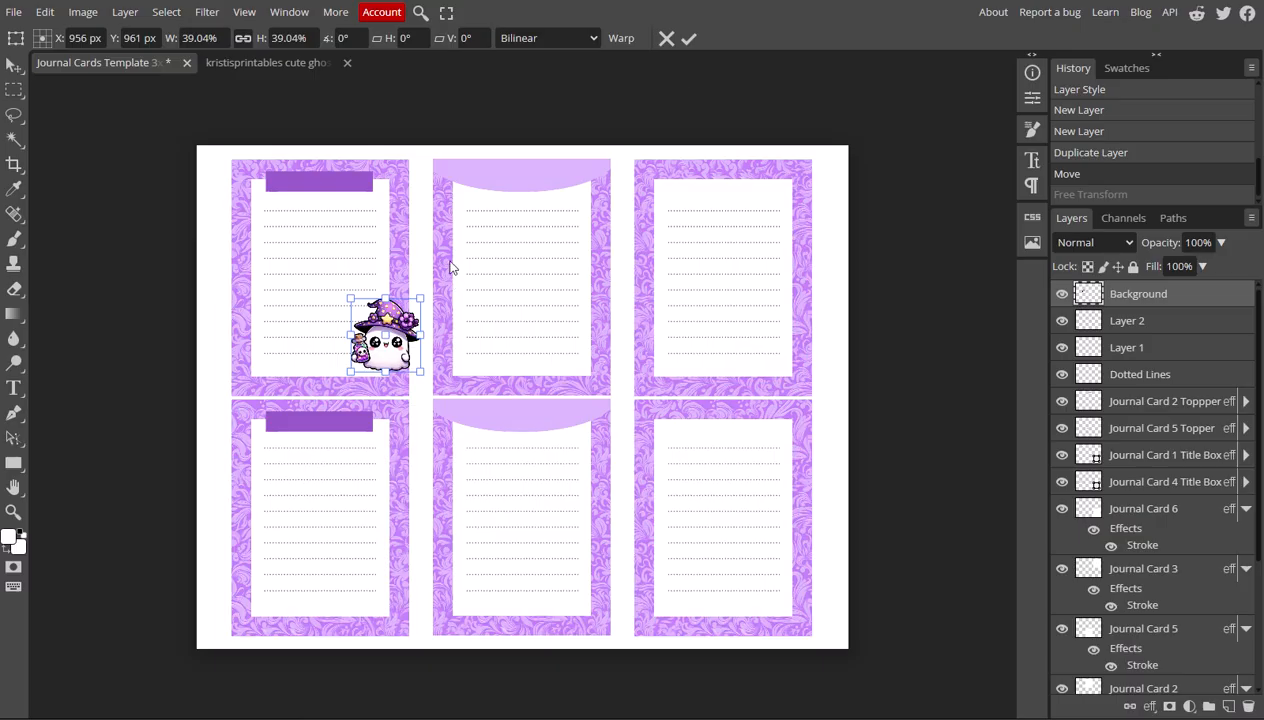
{"action": "left_click", "coordinate": [689, 39]}
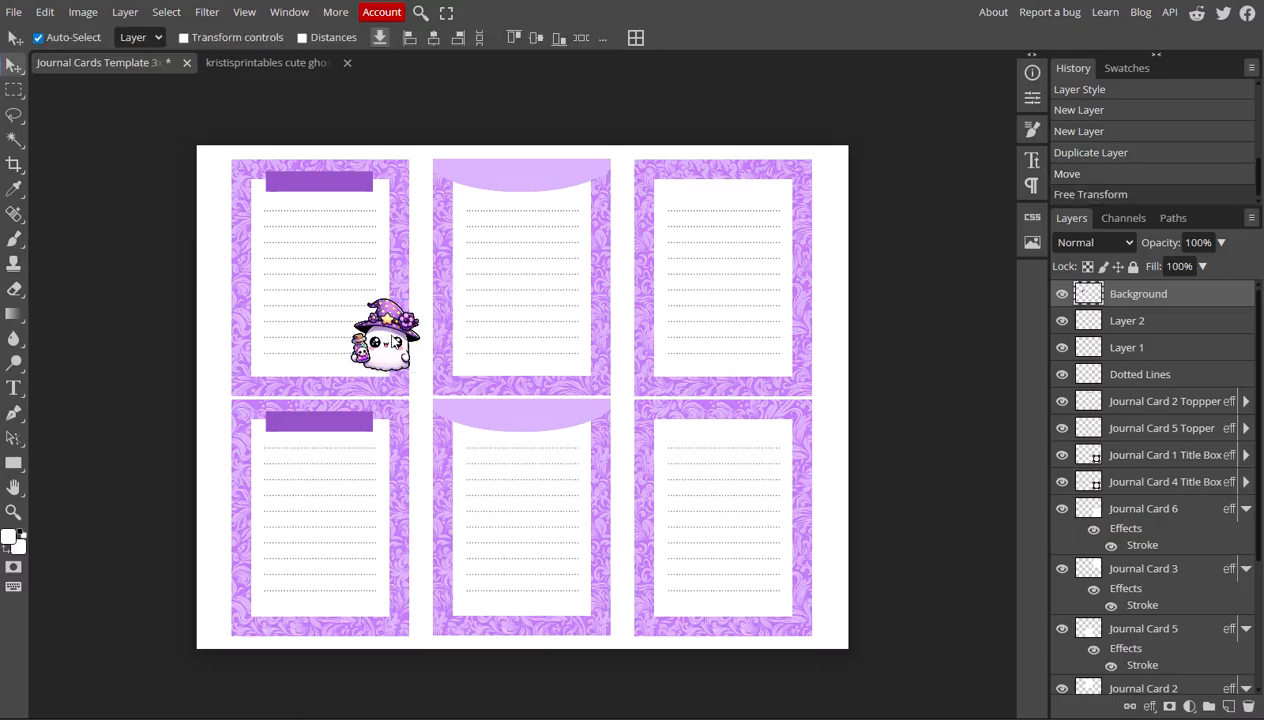
{"action": "mouse_move", "coordinate": [394, 340]}
{"action": "left_mouse_down"}
{"action": "mouse_move", "coordinate": [378, 356]}
{"action": "mouse_move", "coordinate": [278, 190]}
{"action": "mouse_move", "coordinate": [283, 352]}
{"action": "mouse_move", "coordinate": [375, 353]}
{"action": "left_mouse_up"}
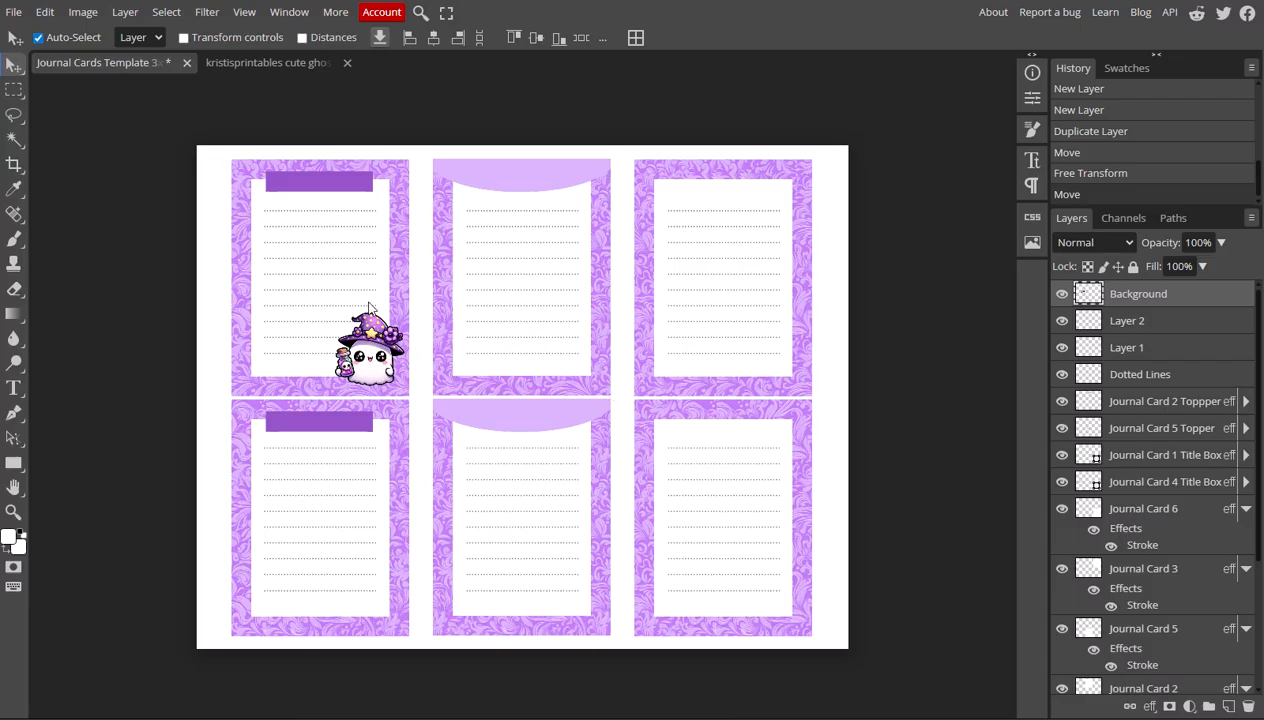
Duplicate the ghost layer and move the copy to the lower-right corner of the lower middle card.
{"action": "right_click", "coordinate": [1142, 296]}
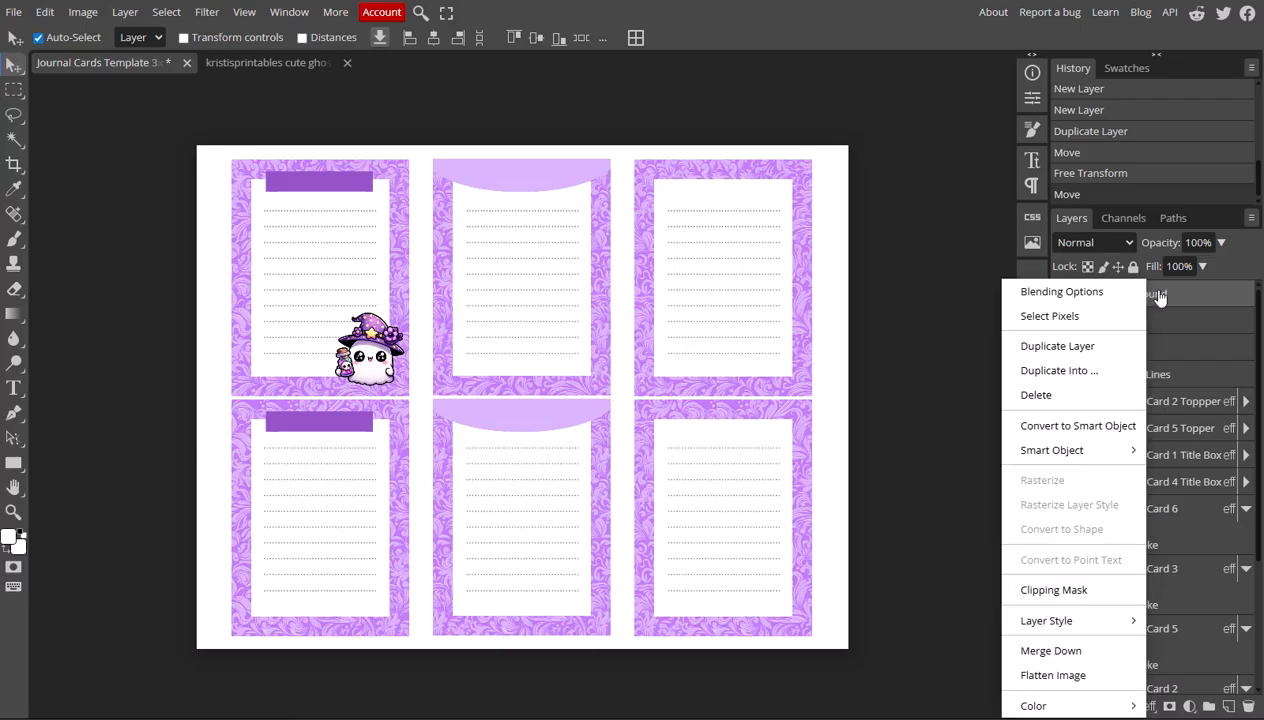
{"action": "mouse_move", "coordinate": [1043, 617]}
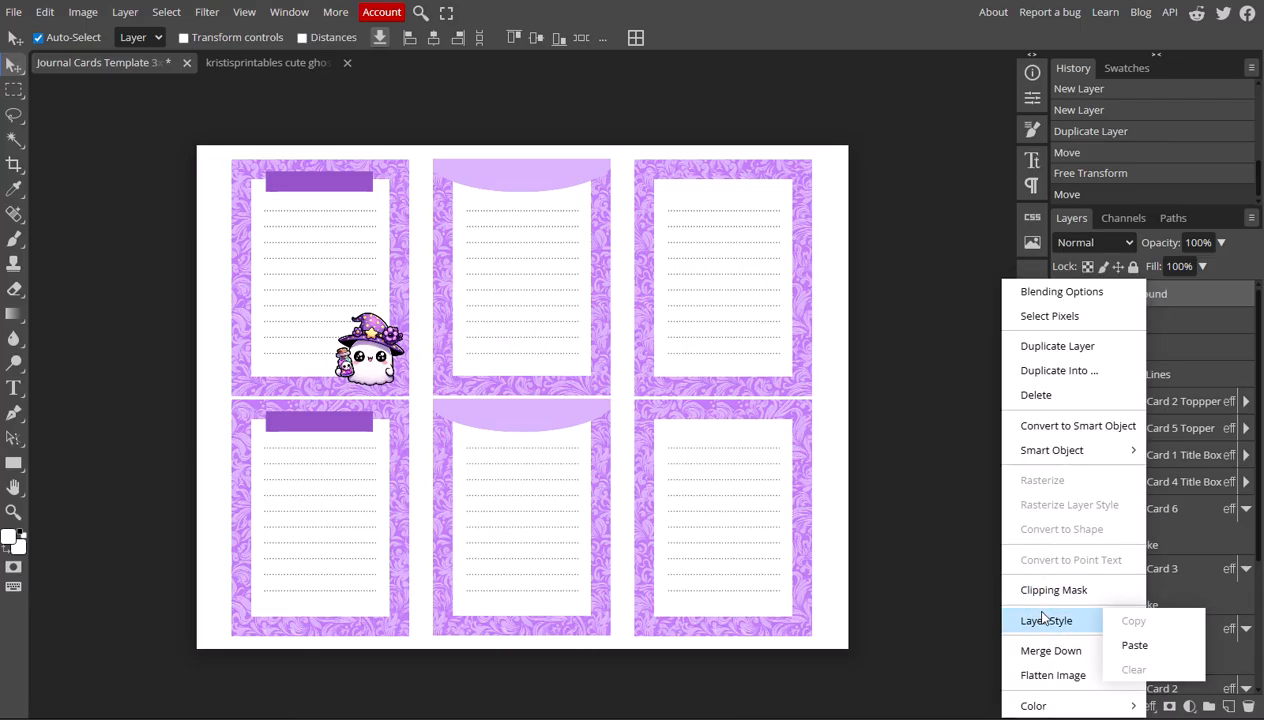
{"action": "left_click", "coordinate": [1050, 346]}
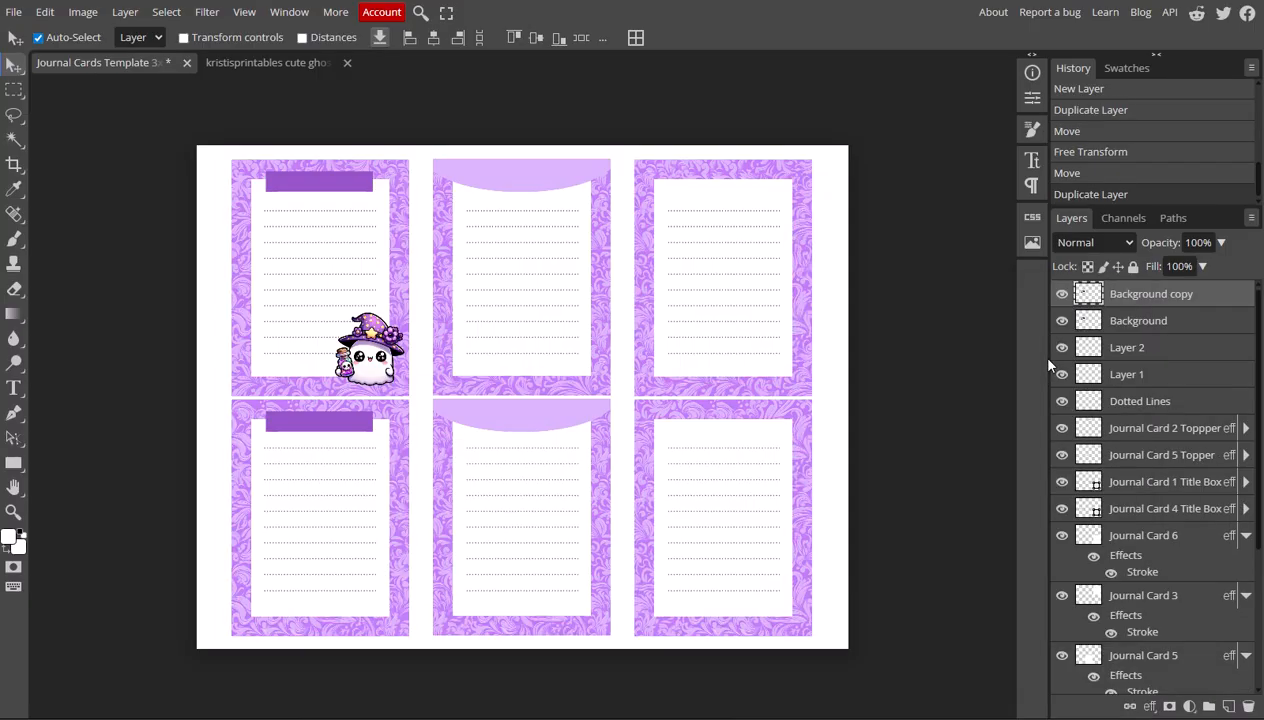
{"action": "left_click_drag", "start_coordinate": [368, 361], "coordinate": [401, 396]}
{"action": "left_click_drag", "start_coordinate": [464, 479], "coordinate": [567, 599]}
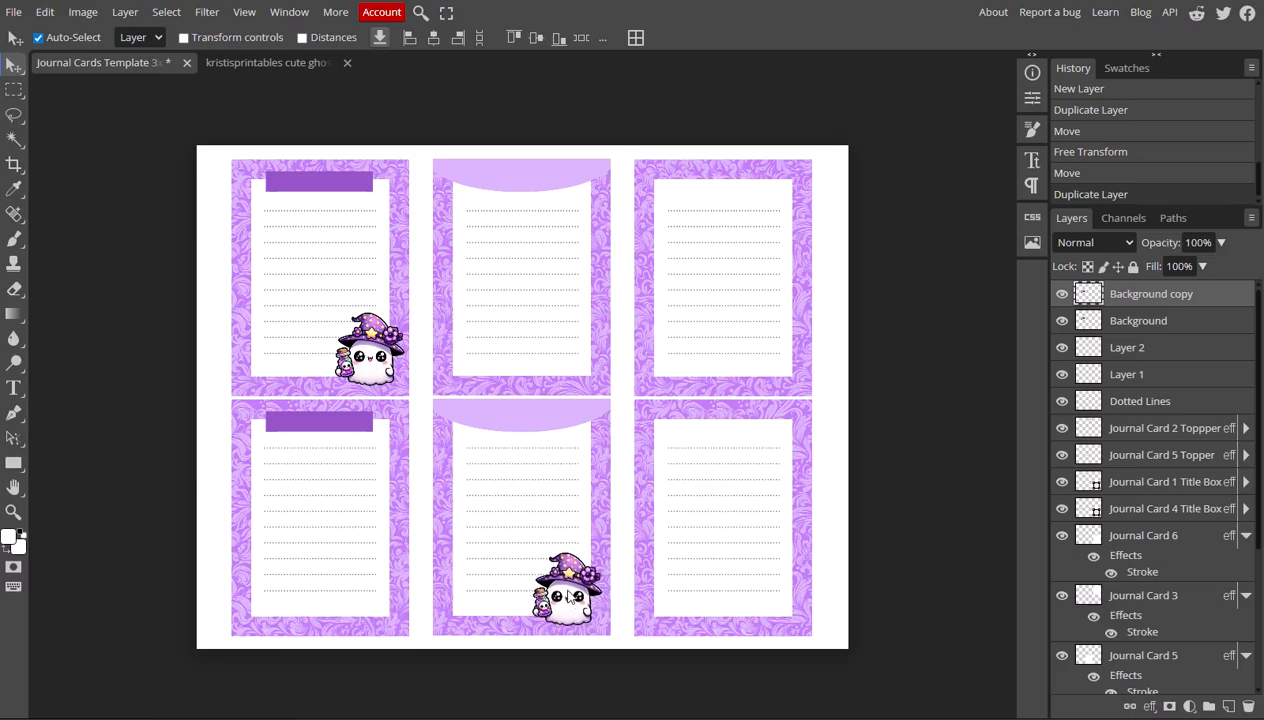
{"action": "left_click", "coordinate": [1062, 294]}
{"action": "left_click", "coordinate": [1062, 294]}
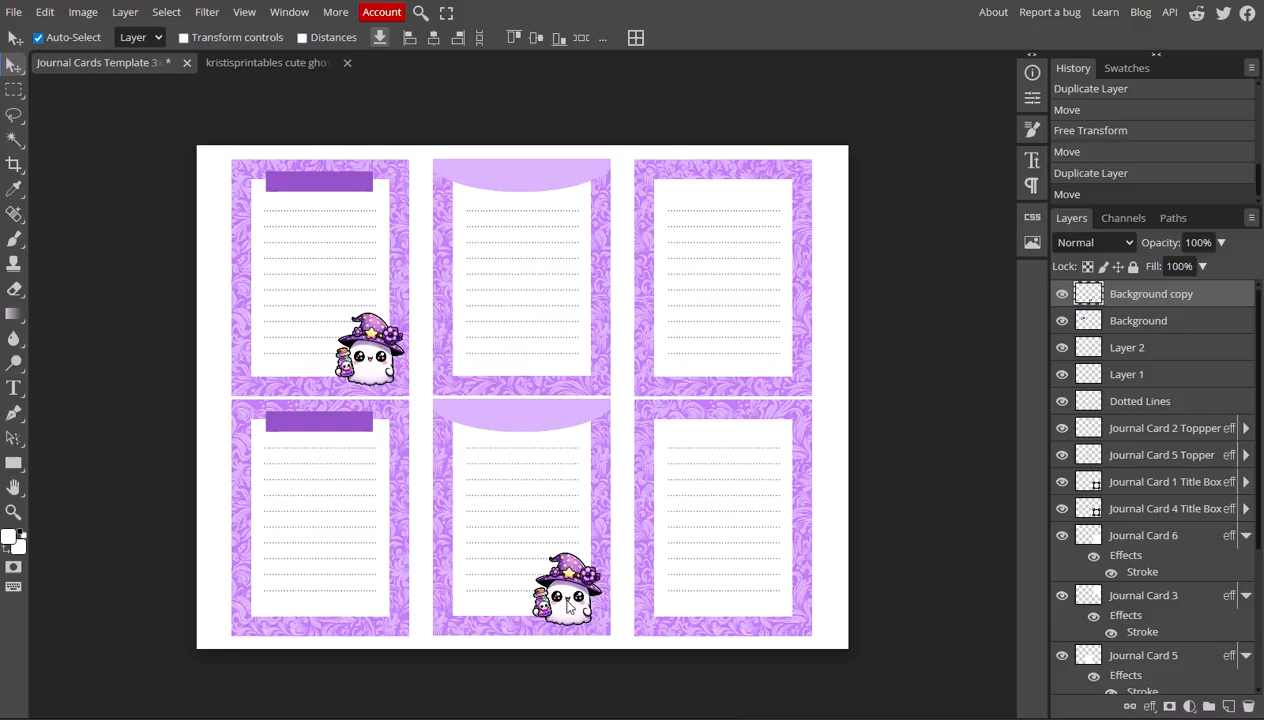
Enlarge the copied ghost proportionally to about 114% and shift it slightly within the lower middle card's corner.
{"action": "left_click", "coordinate": [45, 12]}
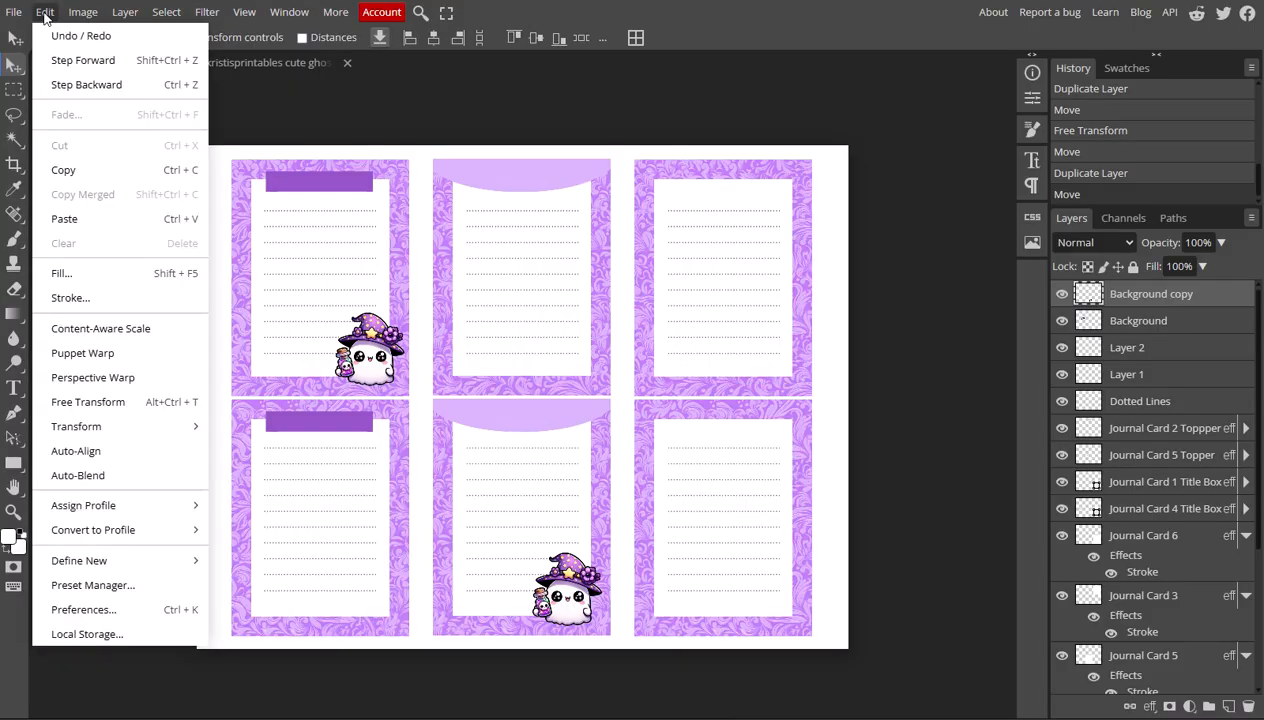
{"action": "left_click", "coordinate": [91, 402]}
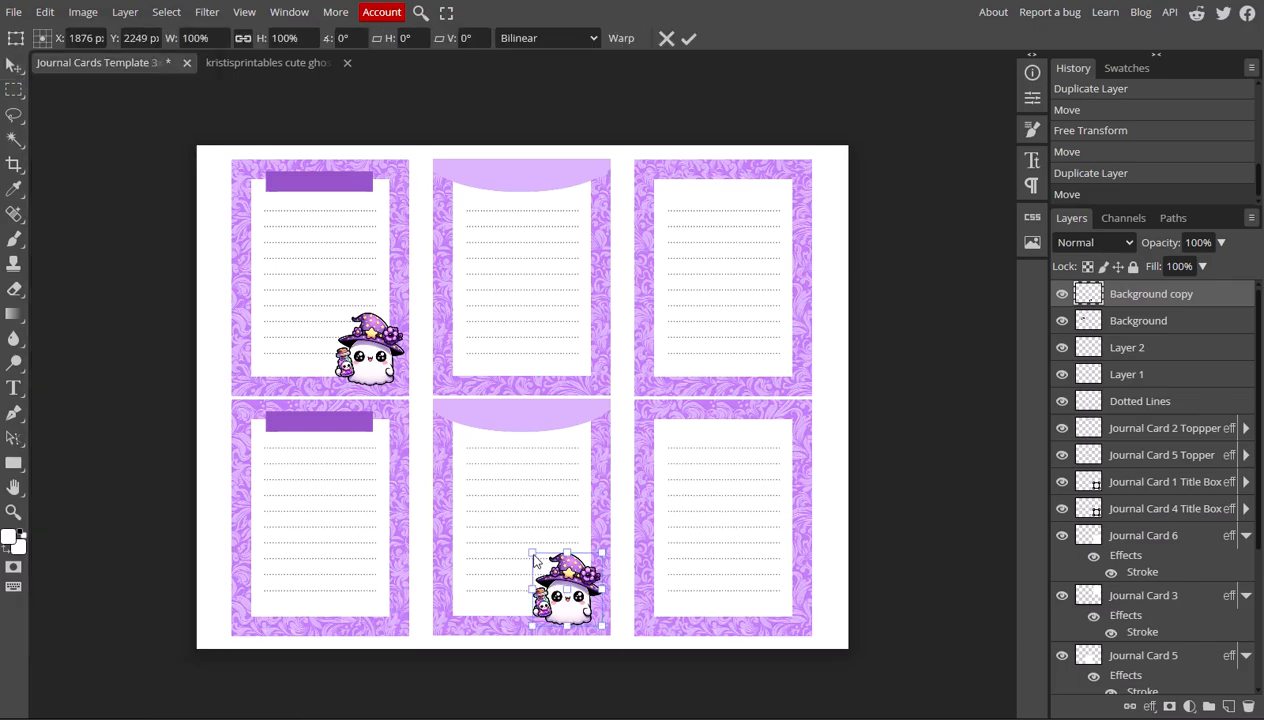
{"action": "mouse_move", "coordinate": [531, 550]}
{"action": "left_mouse_down"}
{"action": "mouse_move", "coordinate": [493, 508]}
{"action": "mouse_move", "coordinate": [522, 542]}
{"action": "left_mouse_up"}
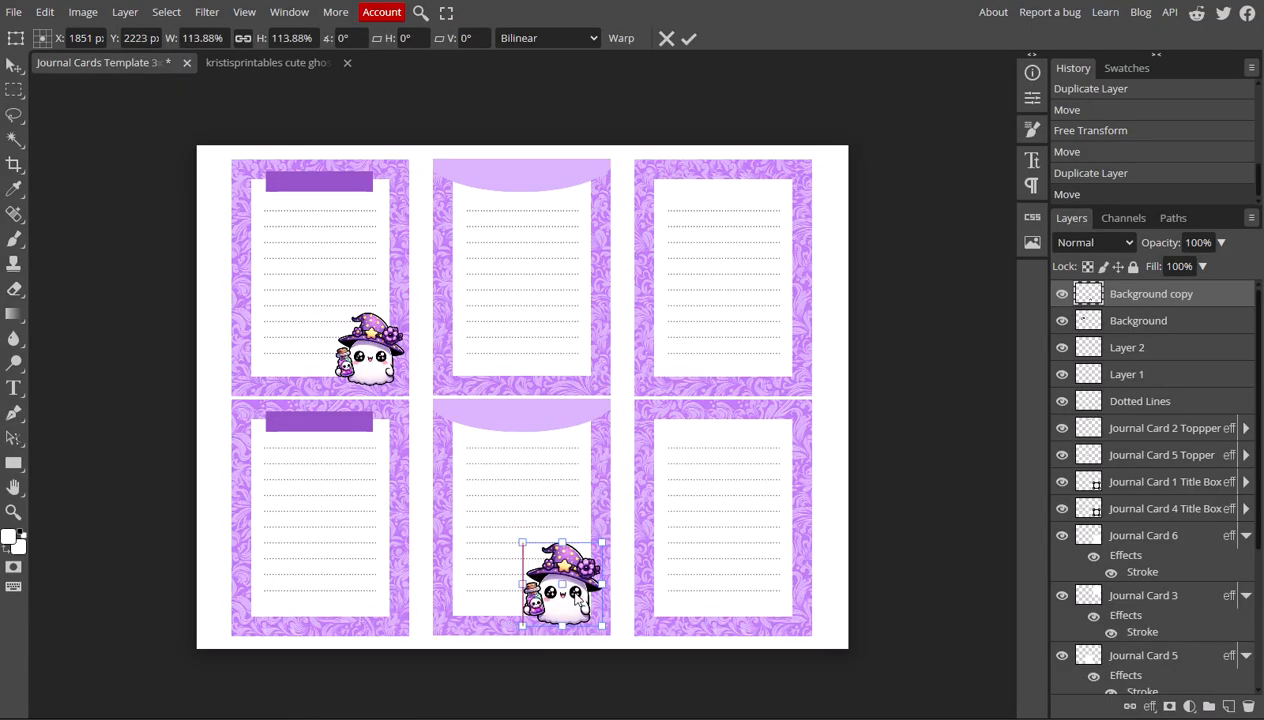
{"action": "left_click_drag", "start_coordinate": [574, 592], "coordinate": [578, 589]}
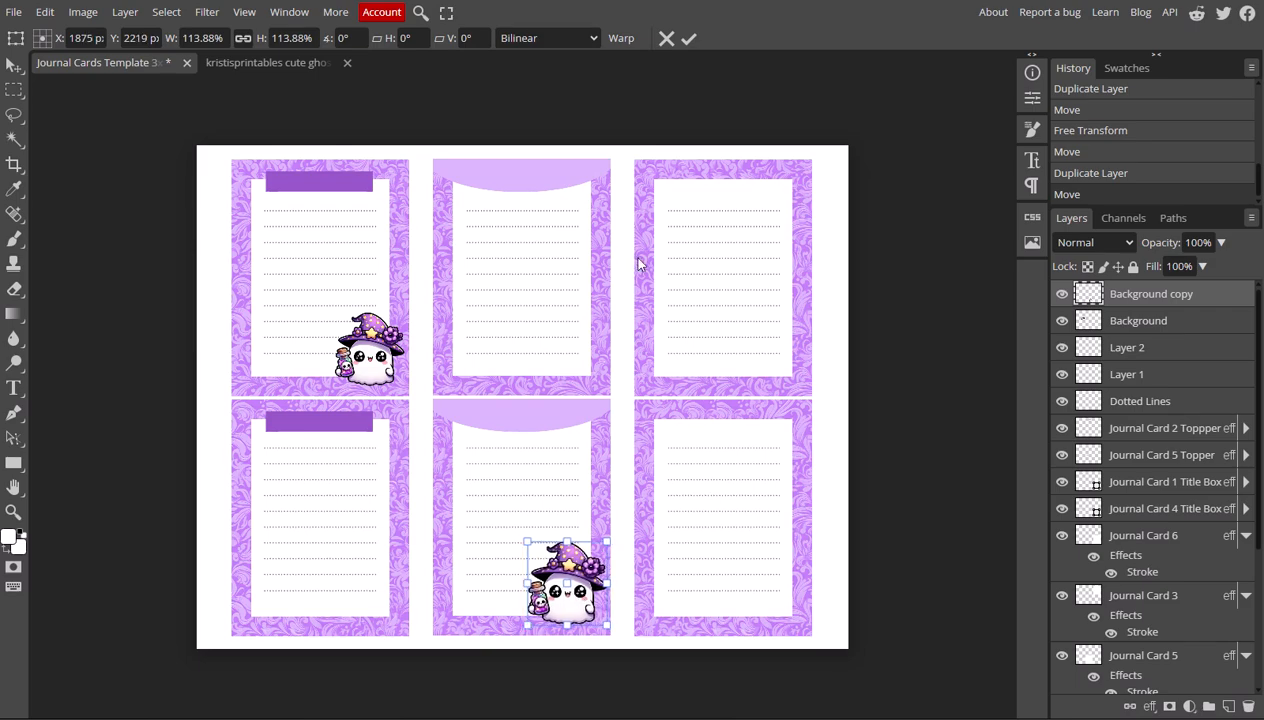